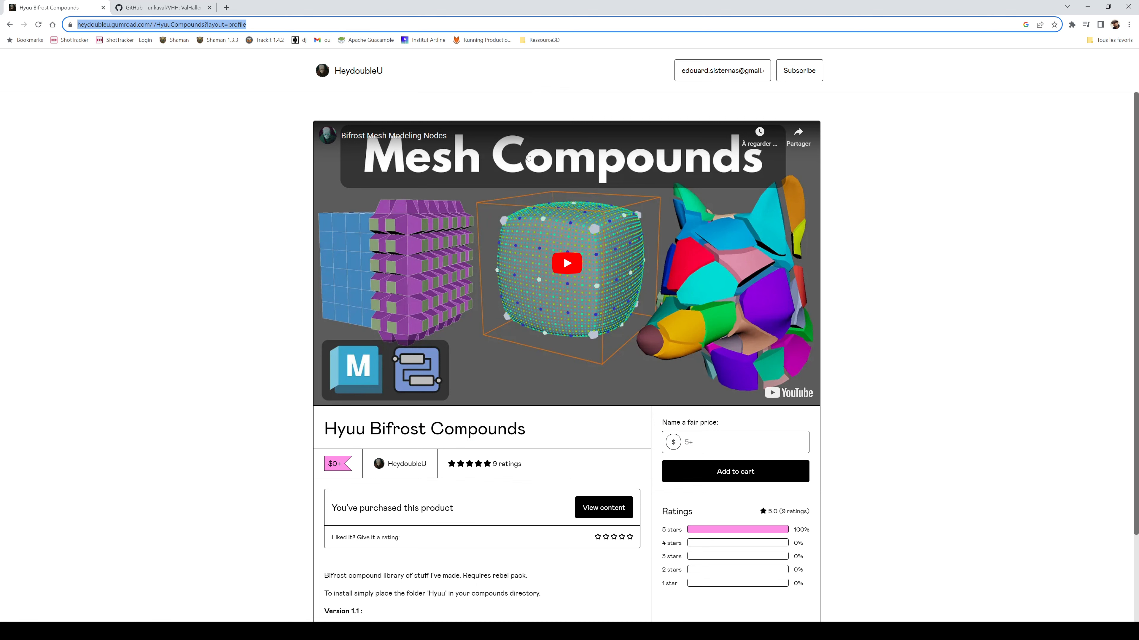
# Step: View the VHH compounds repository on GitHub and switch back to the road scene in Maya
pyautogui.click(152, 8)
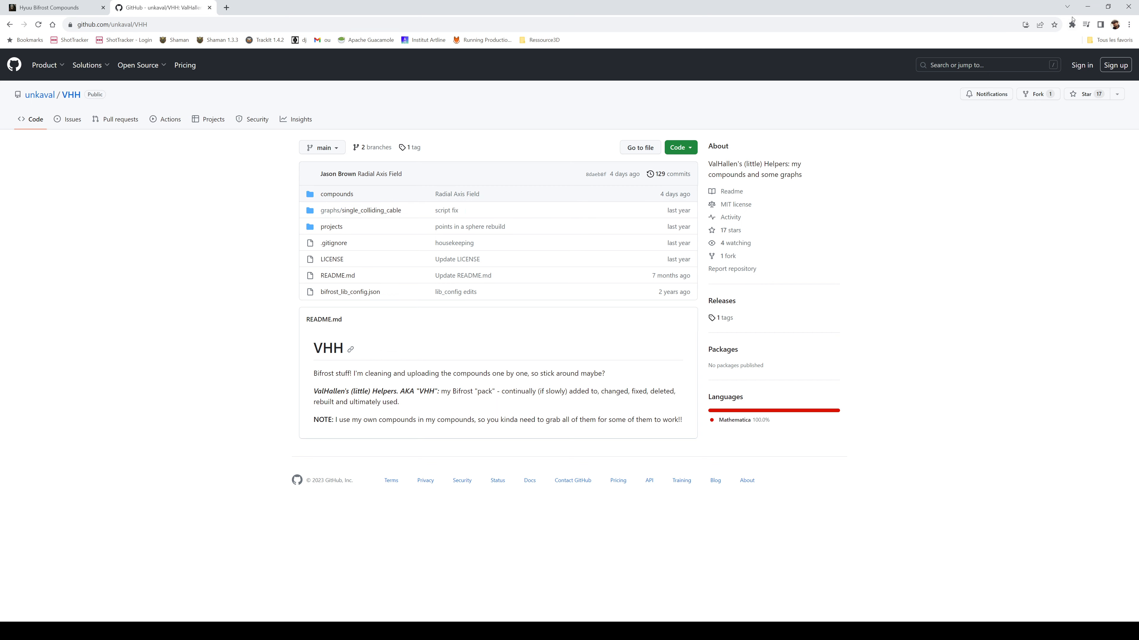
pyautogui.click(1087, 7)
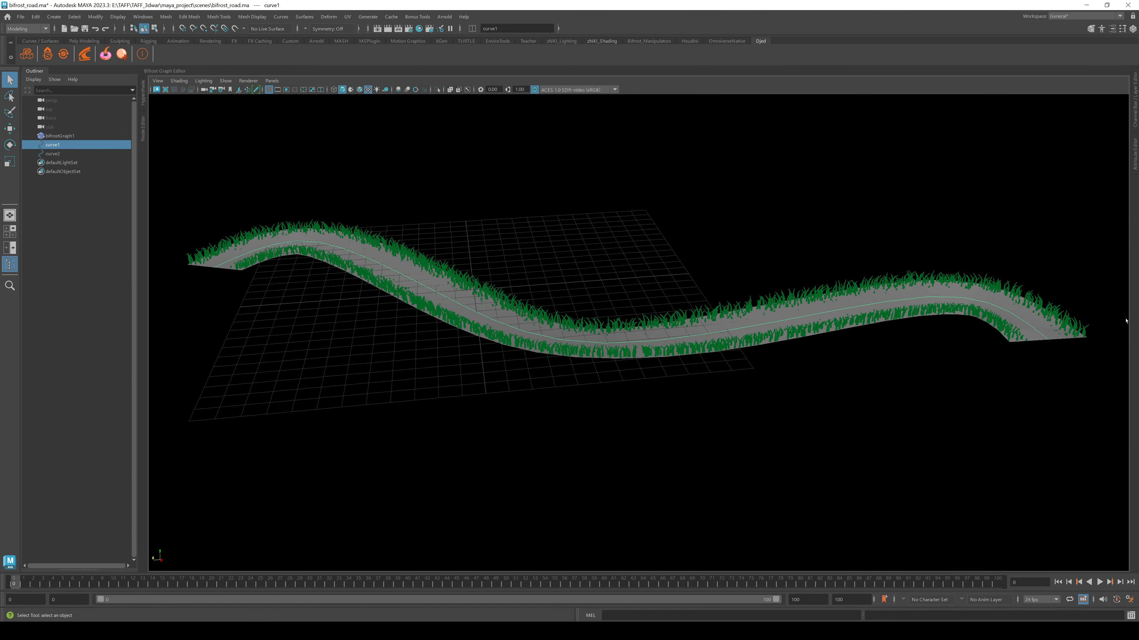
# Step: Try to draw a freehand curve in front of the existing road with the Pencil Curve tool
pyautogui.scroll(-3, 782, 420)
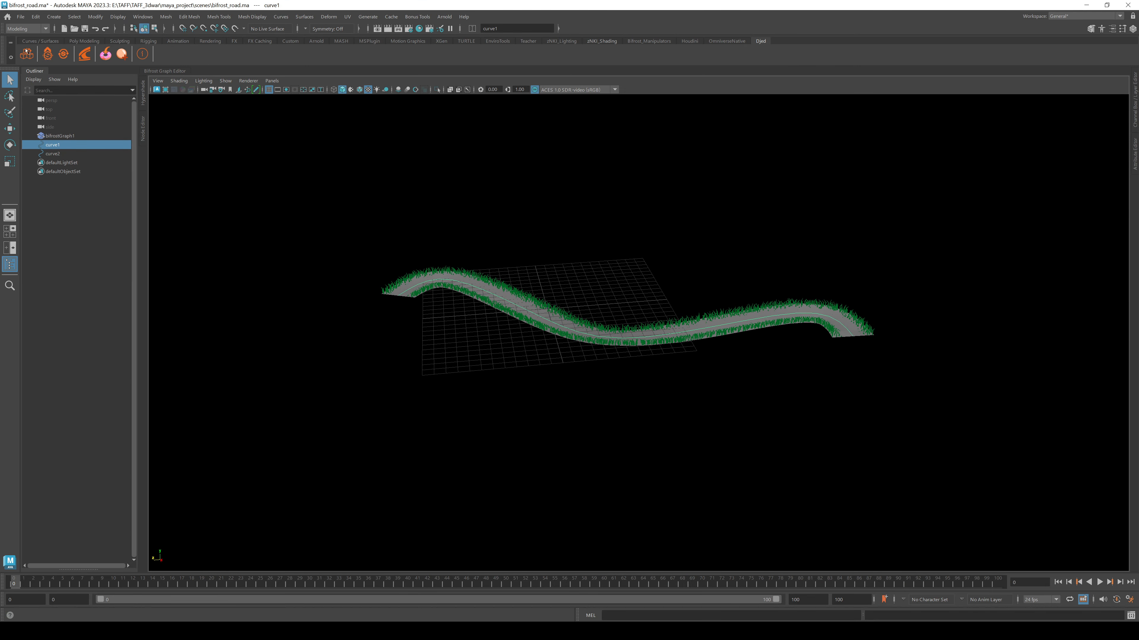
pyautogui.click(54, 17)
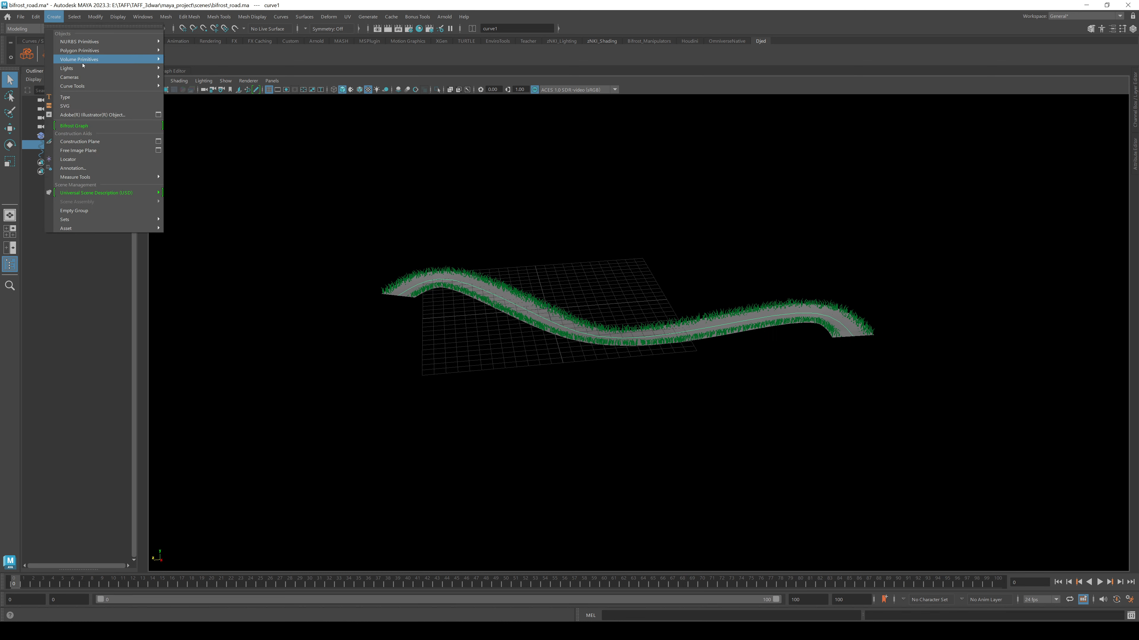
pyautogui.click(81, 4)
pyautogui.click(40, 41)
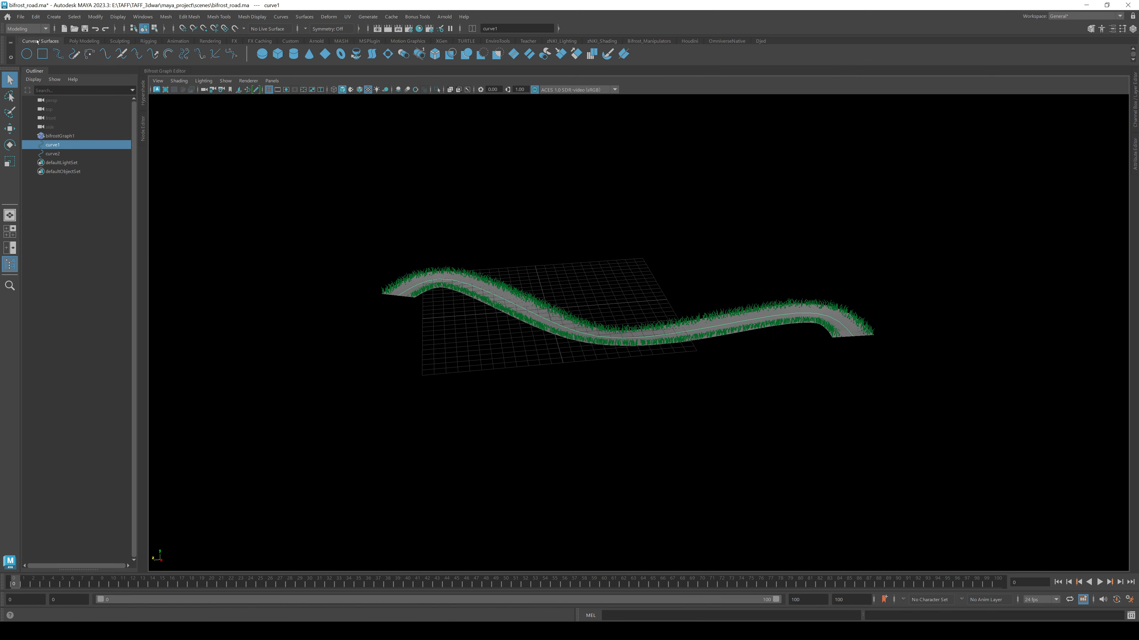
pyautogui.click(73, 54)
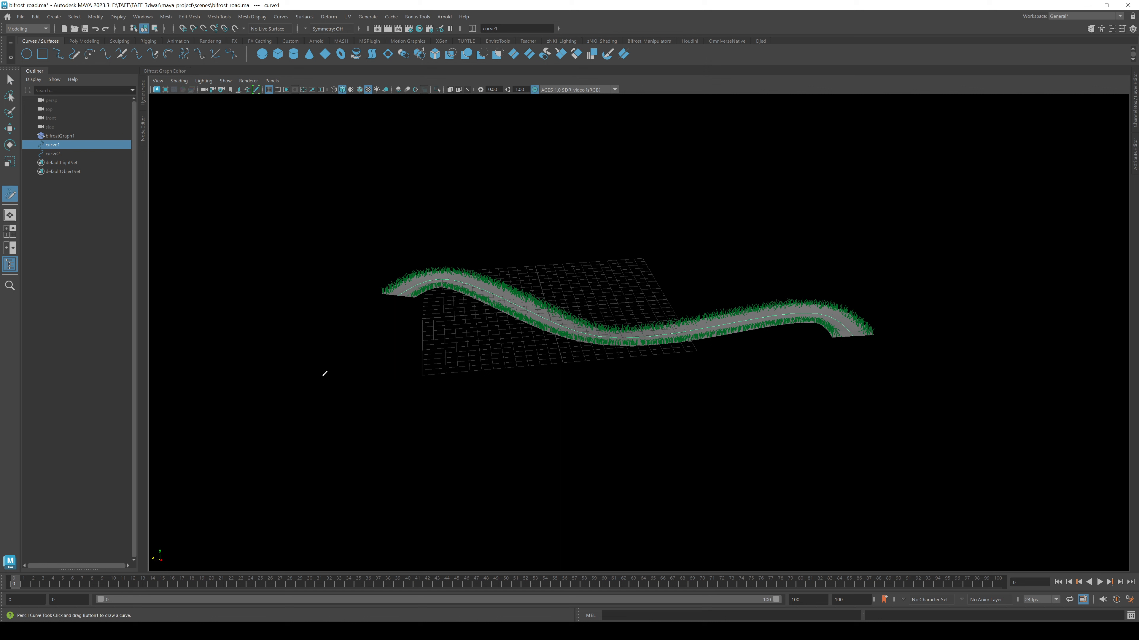
pyautogui.moveTo(294, 372)
pyautogui.mouseDown()
pyautogui.moveTo(381, 376)
pyautogui.moveTo(678, 473)
pyautogui.moveTo(1004, 368)
pyautogui.mouseUp()
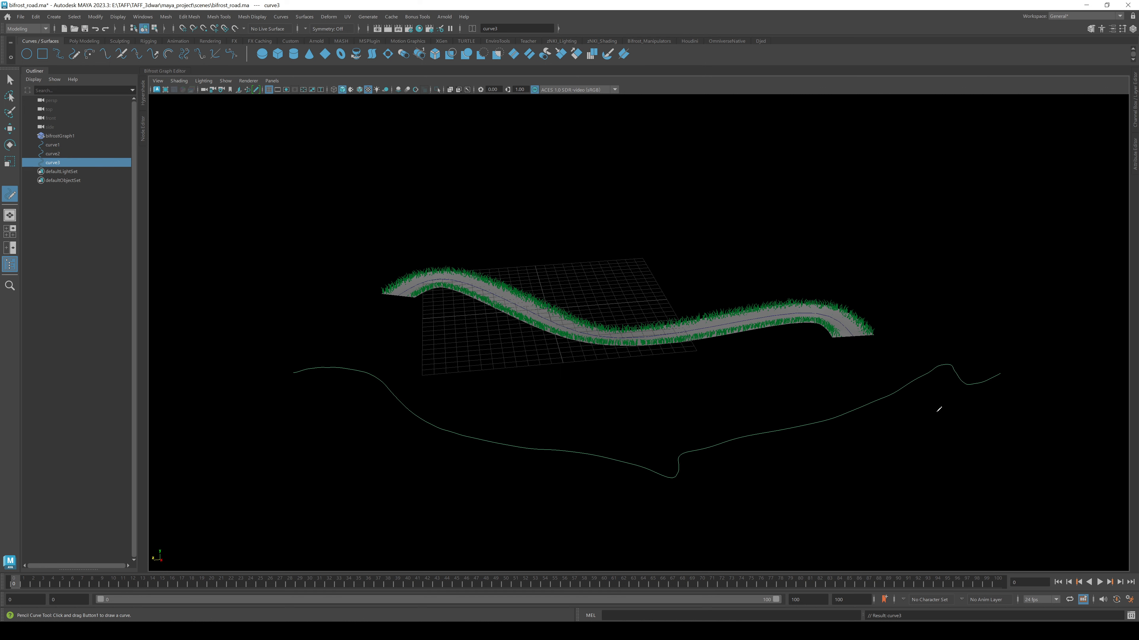
pyautogui.hotkey('ctrl', 'z')
# Step: Draw a gently waving six-point EP curve in front of the existing road
pyautogui.click(58, 54)
pyautogui.click(268, 404)
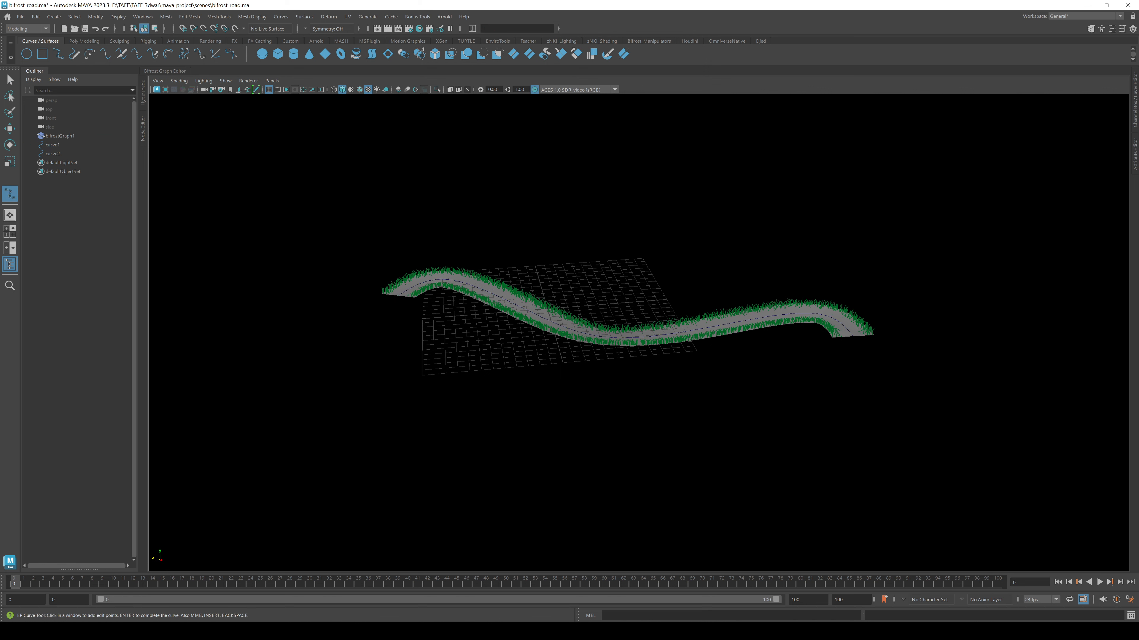
pyautogui.click(397, 453)
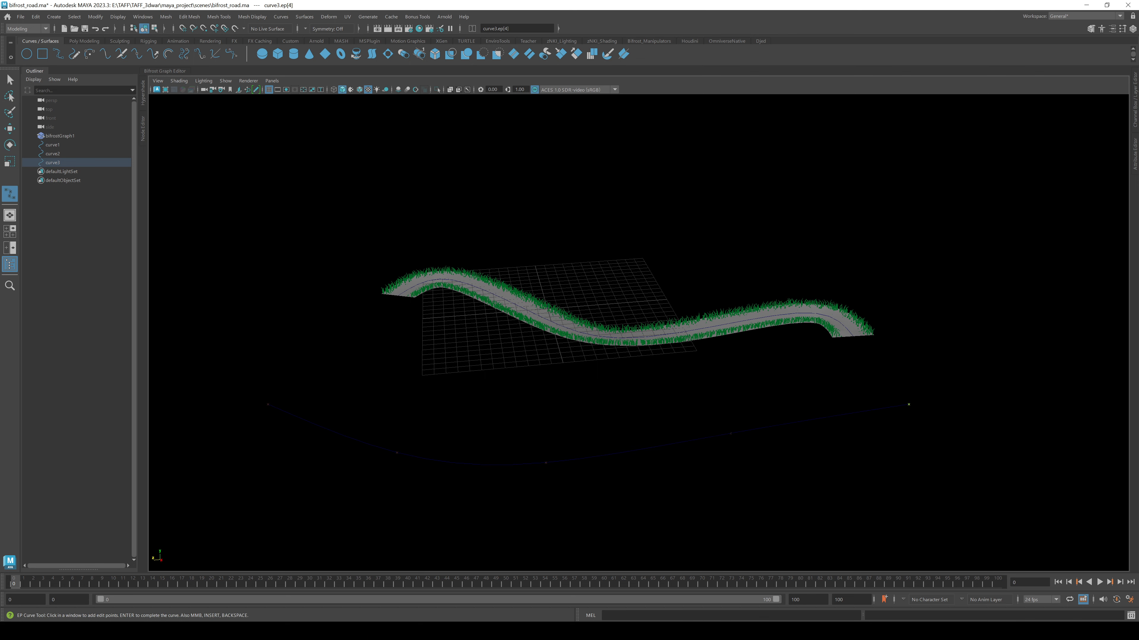
pyautogui.press('Return')
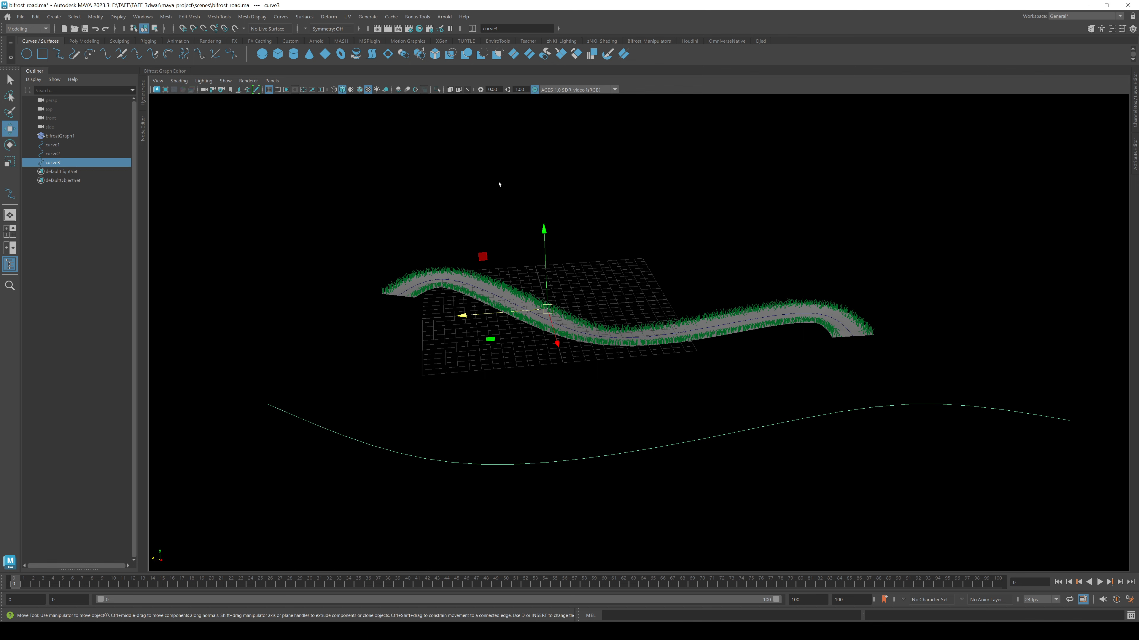
# Step: Add the new curve to the Bifrost graph and connect its strands2 output to the strands input of curve_road
pyautogui.click(173, 73)
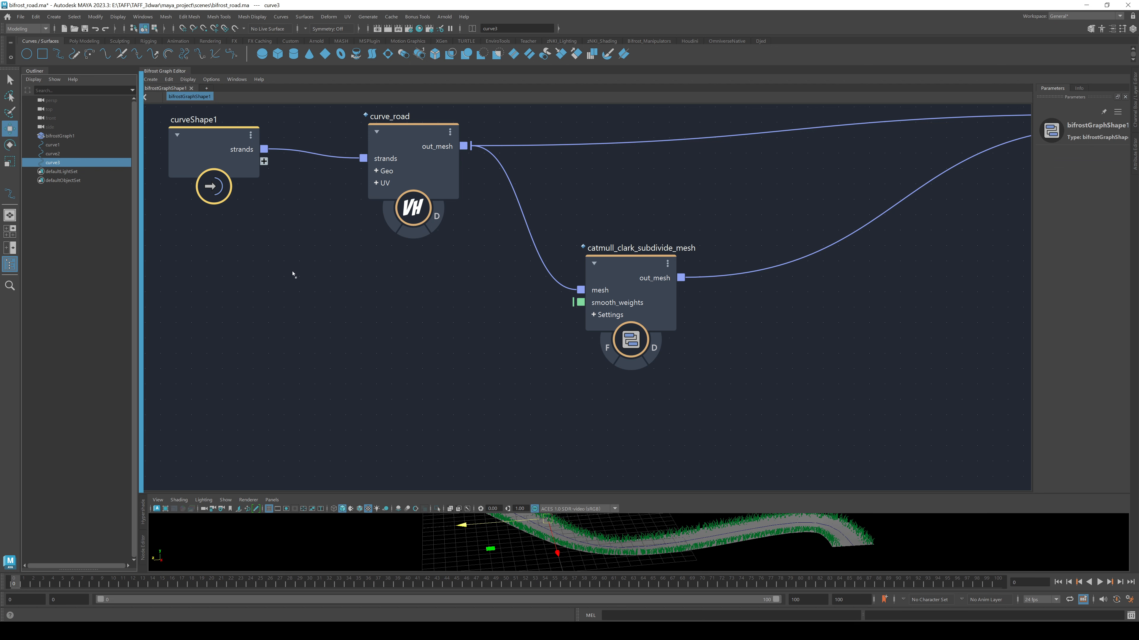
pyautogui.moveTo(292, 273); pyautogui.dragTo(292, 274)
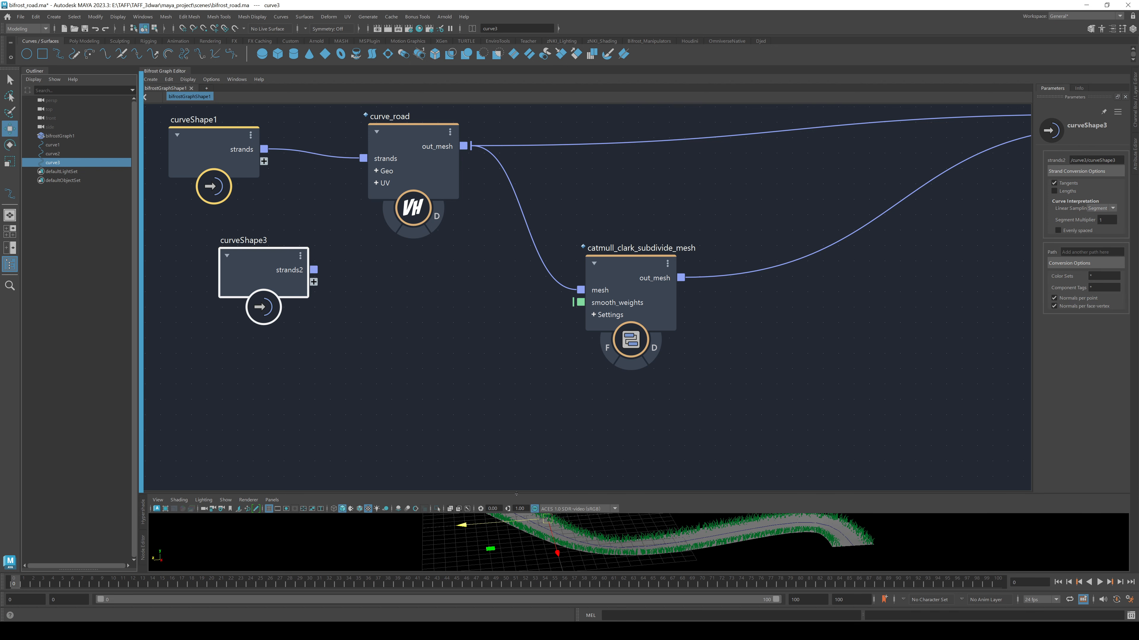
pyautogui.moveTo(511, 398); pyautogui.dragTo(511, 330)
pyautogui.moveTo(269, 260); pyautogui.dragTo(363, 158)
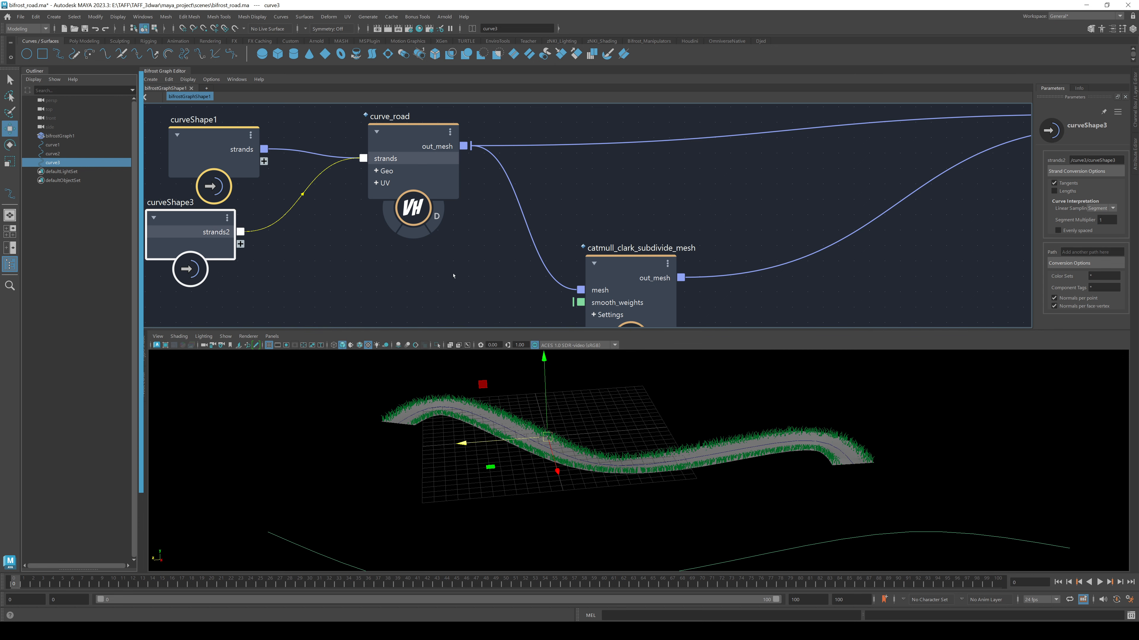
# Step: Increase the Segment Multiplier of the curveShape3 input node to make the road smoother
pyautogui.keyDown('alt'); pyautogui.moveTo(318, 470); pyautogui.dragTo(474, 454); pyautogui.keyUp('alt')
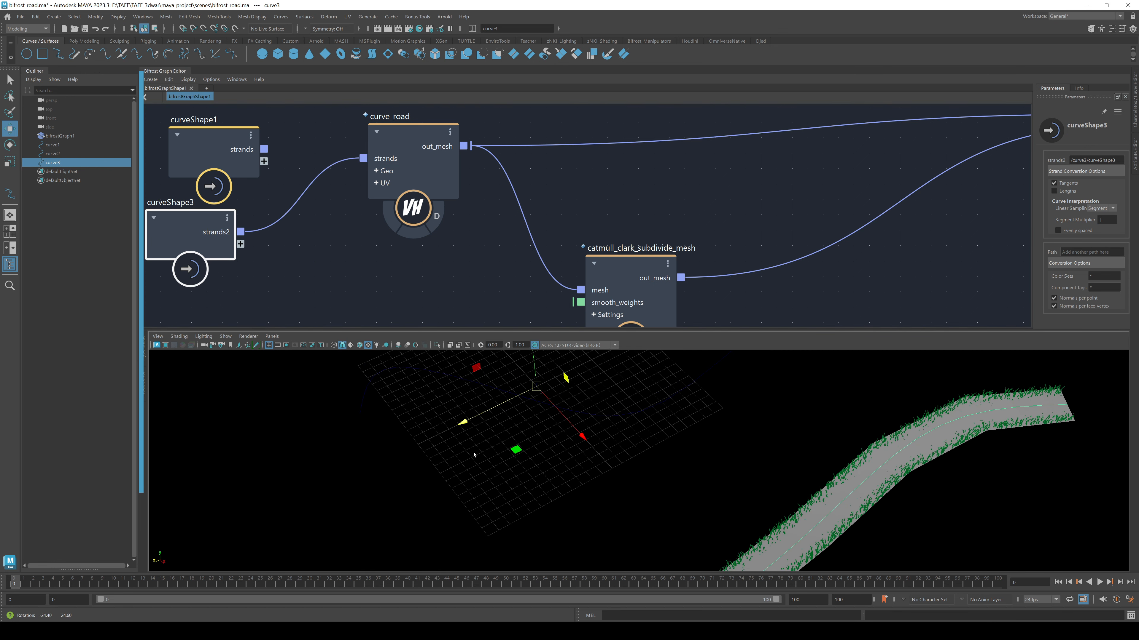
pyautogui.keyDown('alt'); pyautogui.moveTo(474, 455); pyautogui.dragTo(342, 412, button='middle'); pyautogui.keyUp('alt')
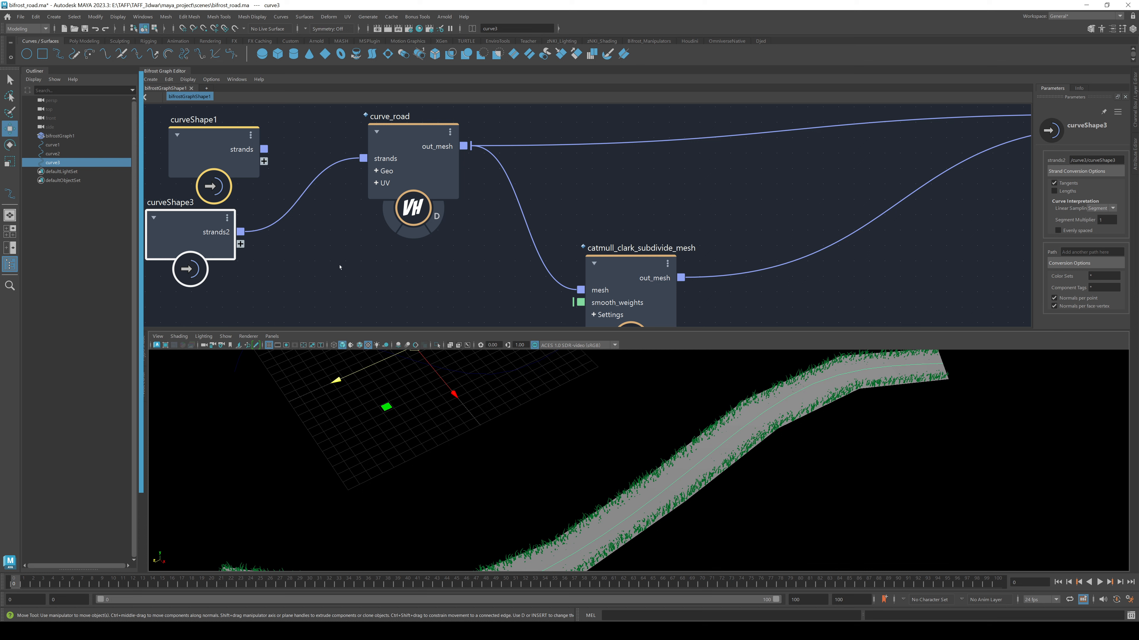
pyautogui.moveTo(340, 267); pyautogui.dragTo(621, 233, button='middle')
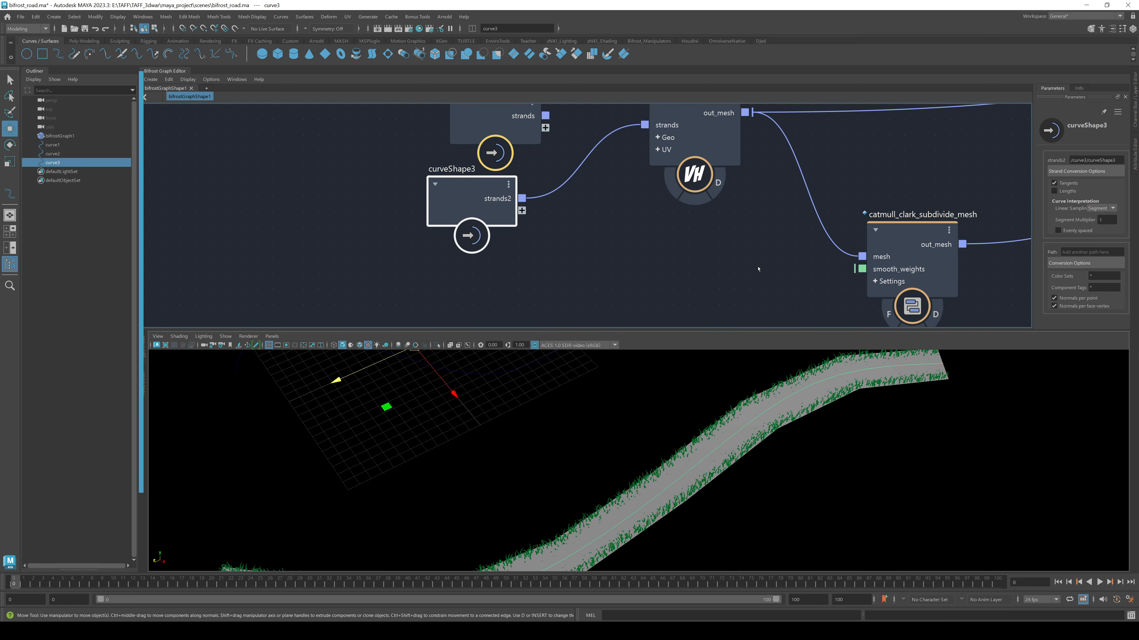
pyautogui.click(1107, 219)
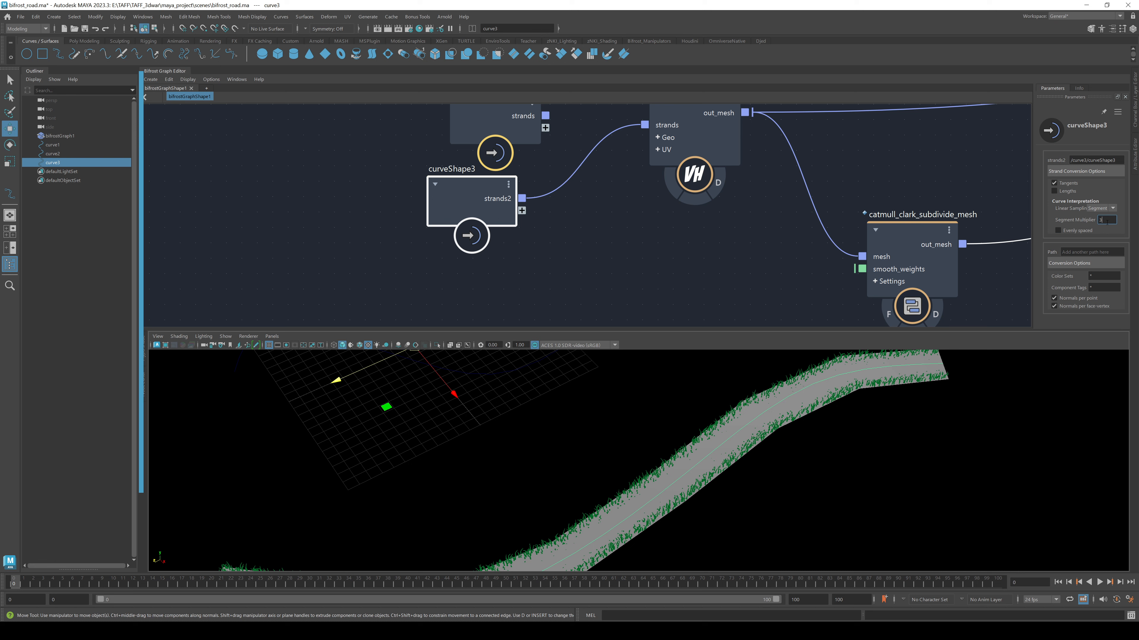
pyautogui.press('Return')
pyautogui.keyDown('alt'); pyautogui.moveTo(381, 481); pyautogui.dragTo(462, 522, button='middle'); pyautogui.keyUp('alt')
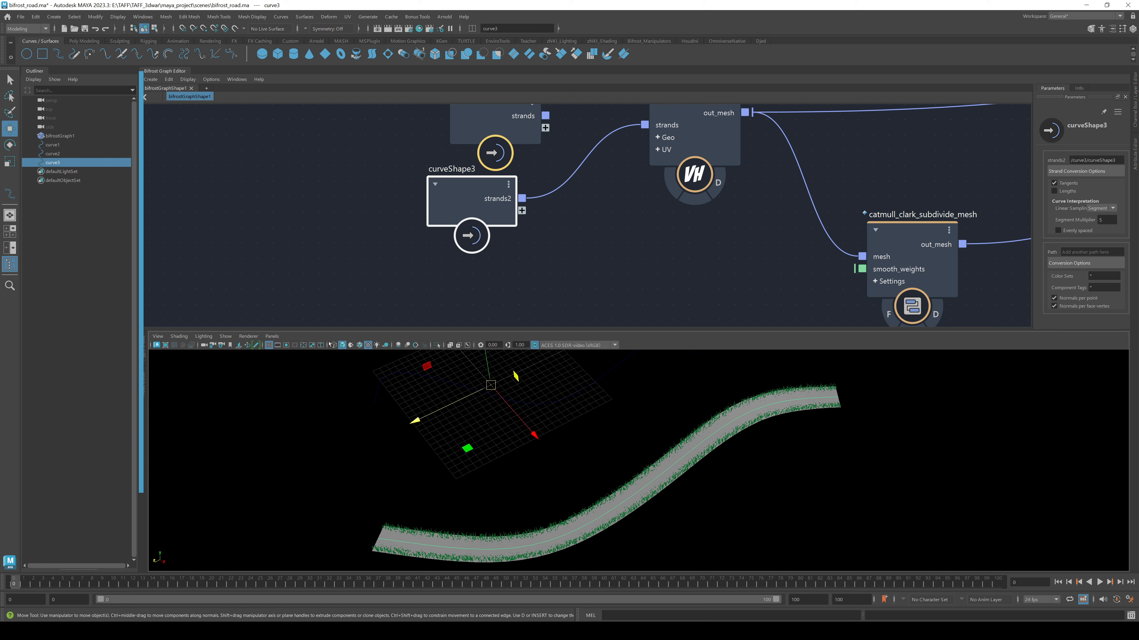
# Step: Add a terminal node to the graph, above and beside the curve_road node
pyautogui.moveTo(601, 255); pyautogui.dragTo(376, 289, button='middle')
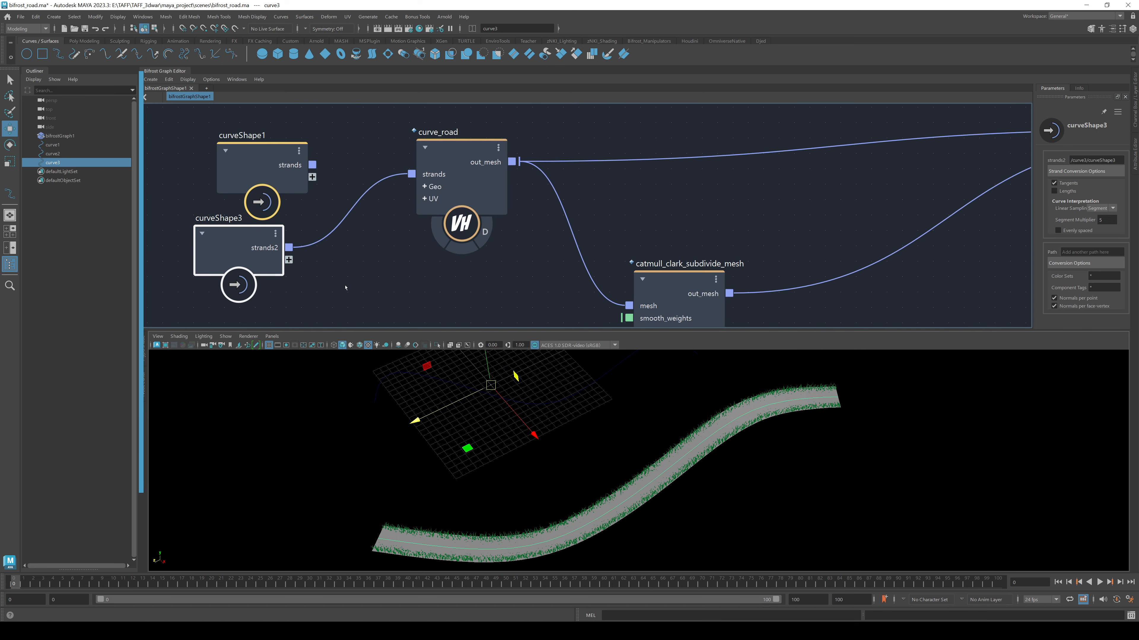
pyautogui.keyDown('alt'); pyautogui.moveTo(453, 448); pyautogui.dragTo(508, 454); pyautogui.keyUp('alt')
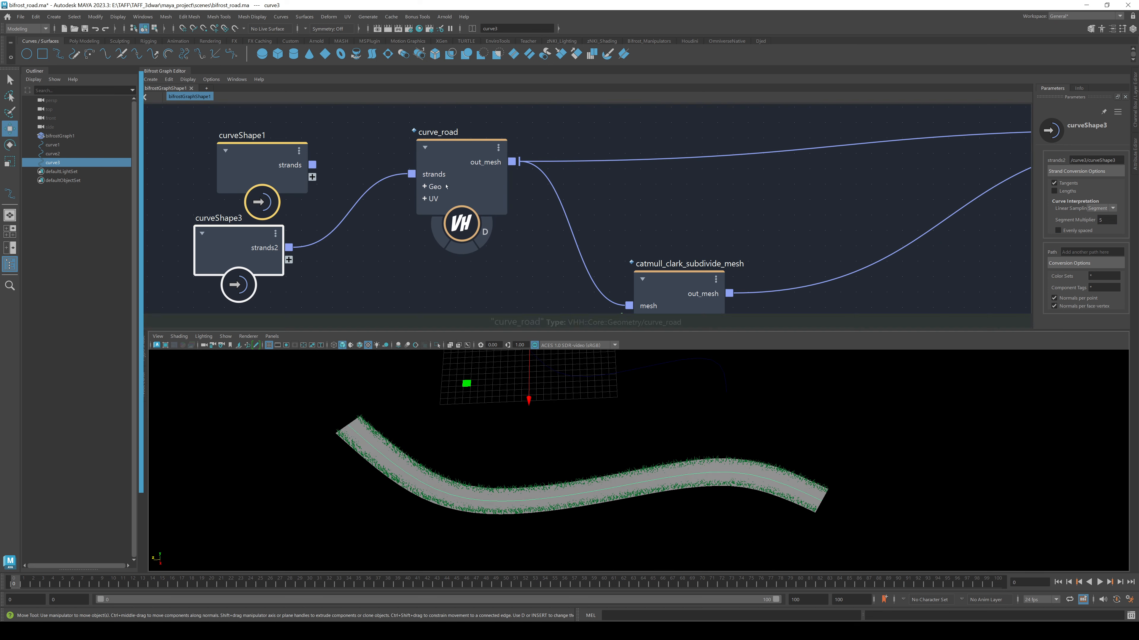
pyautogui.moveTo(493, 290); pyautogui.dragTo(439, 347, button='middle')
pyautogui.click(637, 144)
pyautogui.press('Tab')
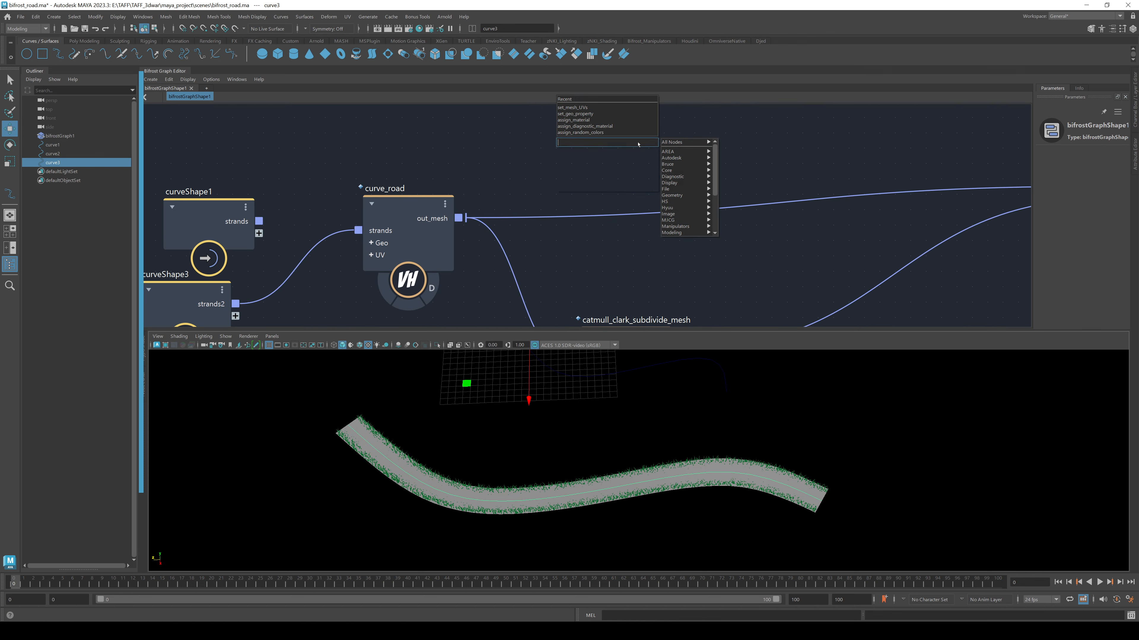
pyautogui.write('termina')
pyautogui.press('Down')
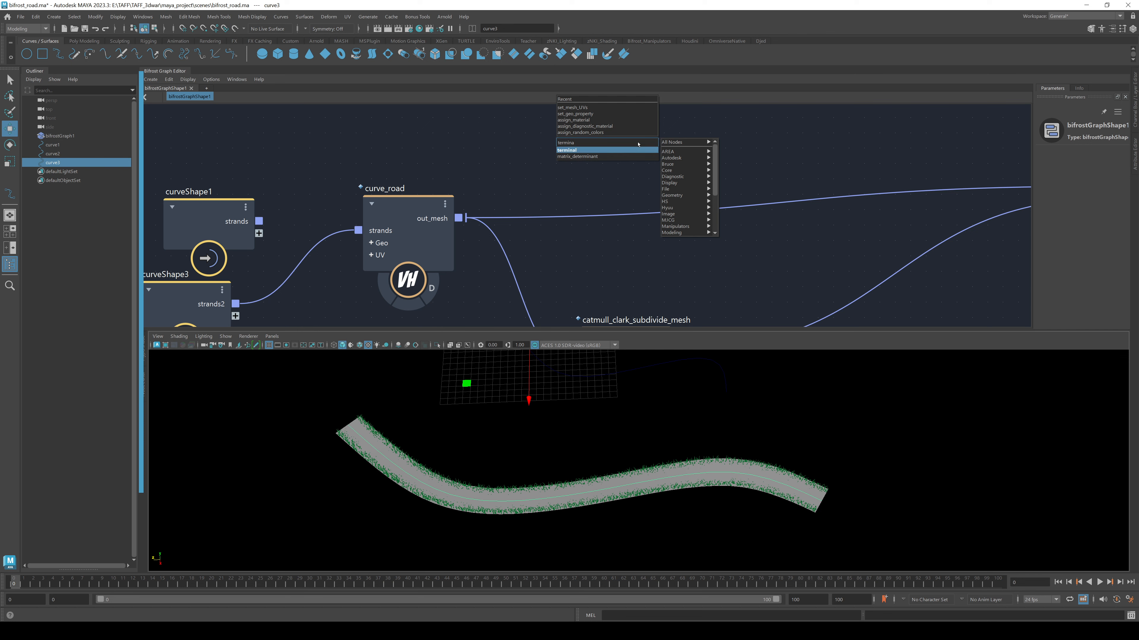
pyautogui.press('Return')
# Step: Cut the connections feeding the road mesh and grass instances into the graph's output node
pyautogui.scroll(-5, 770, 257)
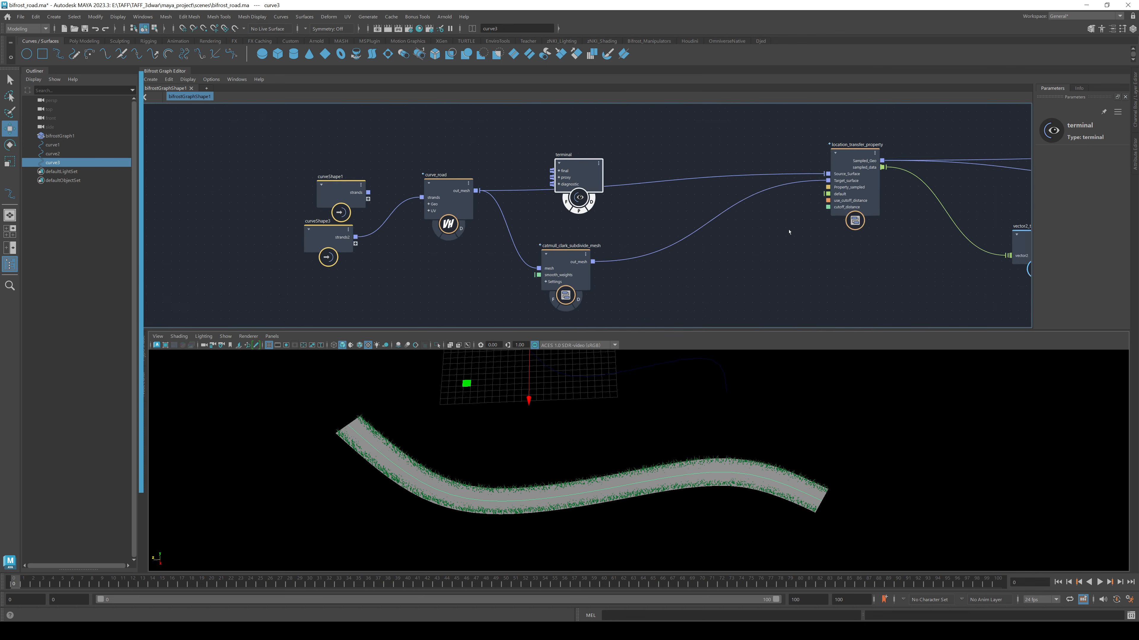
pyautogui.scroll(3, 211, 290)
pyautogui.moveTo(211, 289); pyautogui.dragTo(118, 314, button='middle')
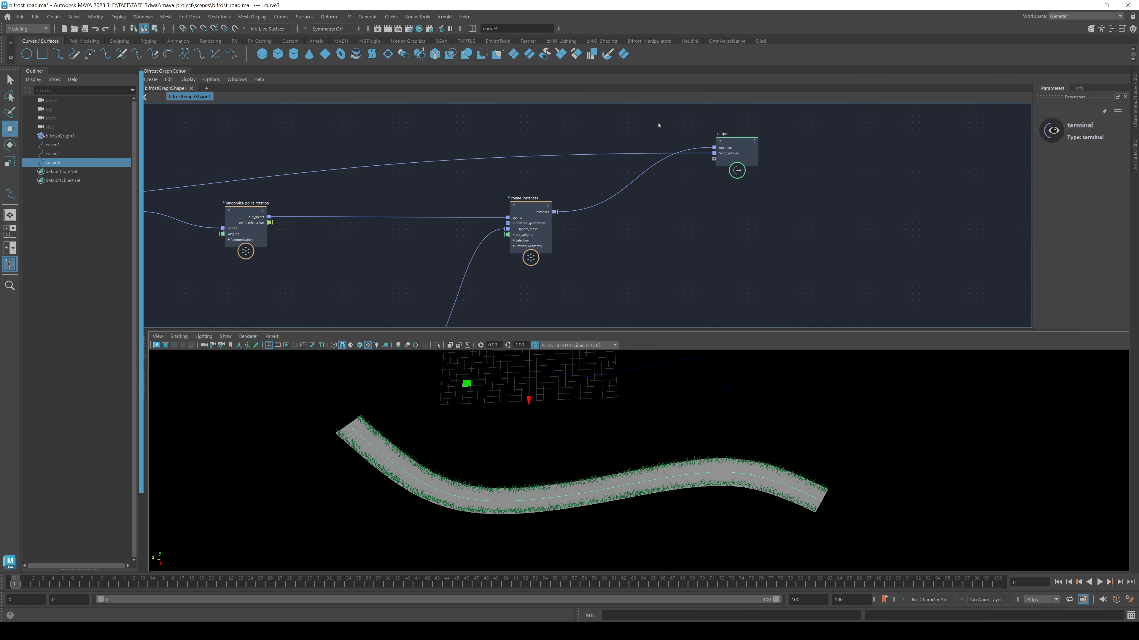
pyautogui.keyDown('ctrl'); pyautogui.keyDown('alt'); pyautogui.moveTo(658, 124); pyautogui.dragTo(697, 227); pyautogui.keyUp('alt'); pyautogui.keyUp('ctrl')
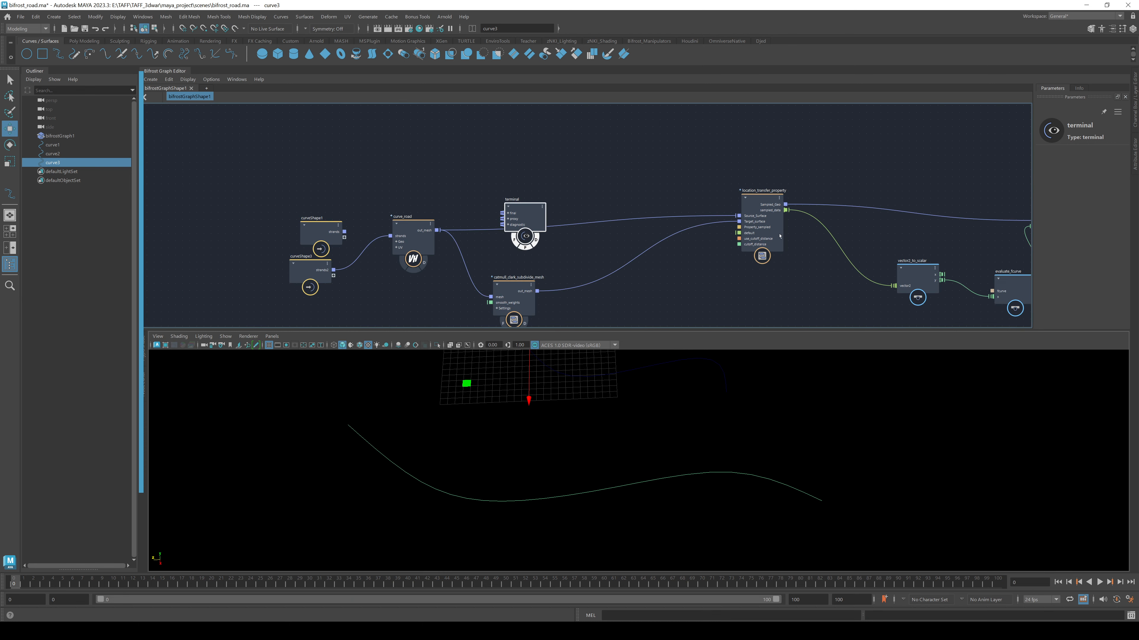
# Step: Connect the out_mesh output of curve_road to the diagnostic input of the terminal node
pyautogui.scroll(4, 416, 219)
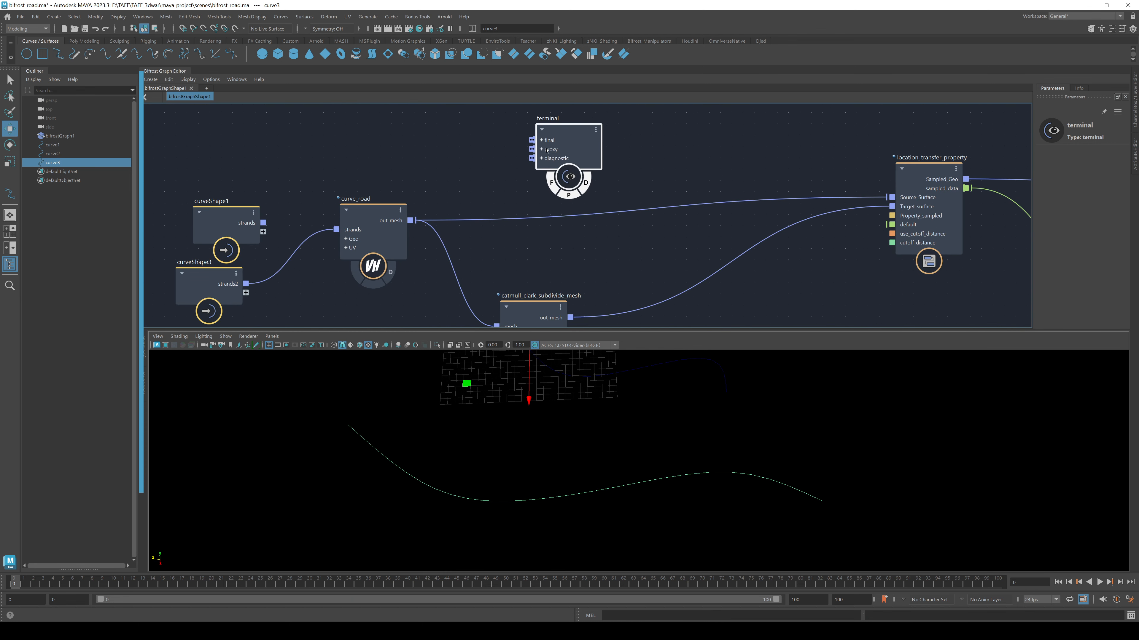
pyautogui.moveTo(416, 219); pyautogui.dragTo(521, 168)
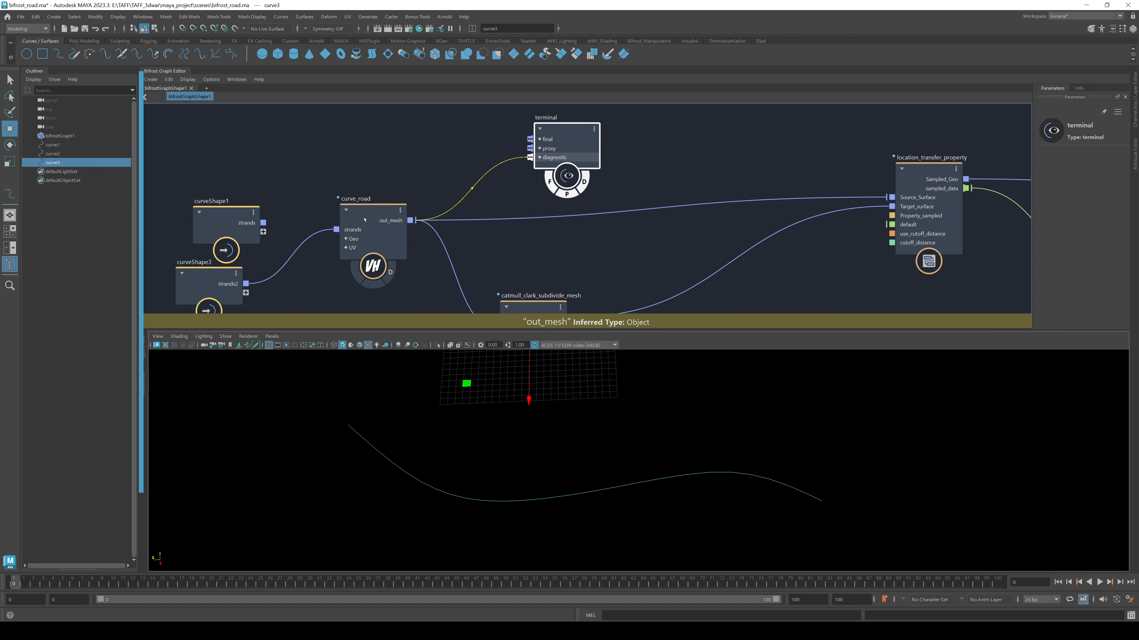
pyautogui.keyDown('alt'); pyautogui.moveTo(361, 181); pyautogui.dragTo(452, 142, button='middle'); pyautogui.keyUp('alt')
pyautogui.scroll(1, 453, 160)
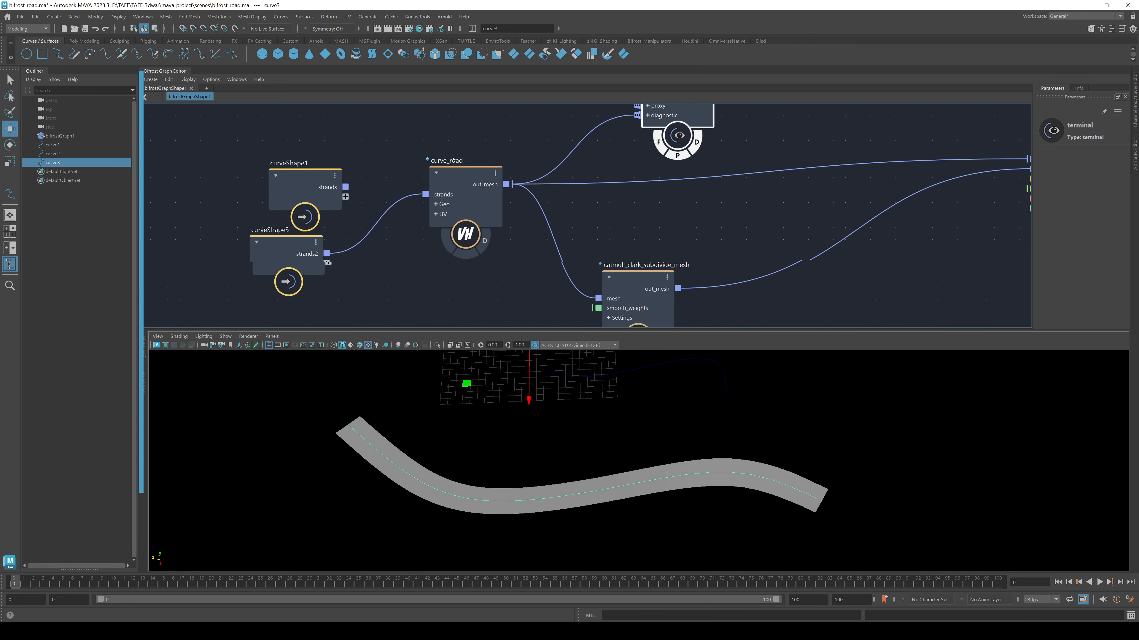
pyautogui.scroll(1, 453, 160)
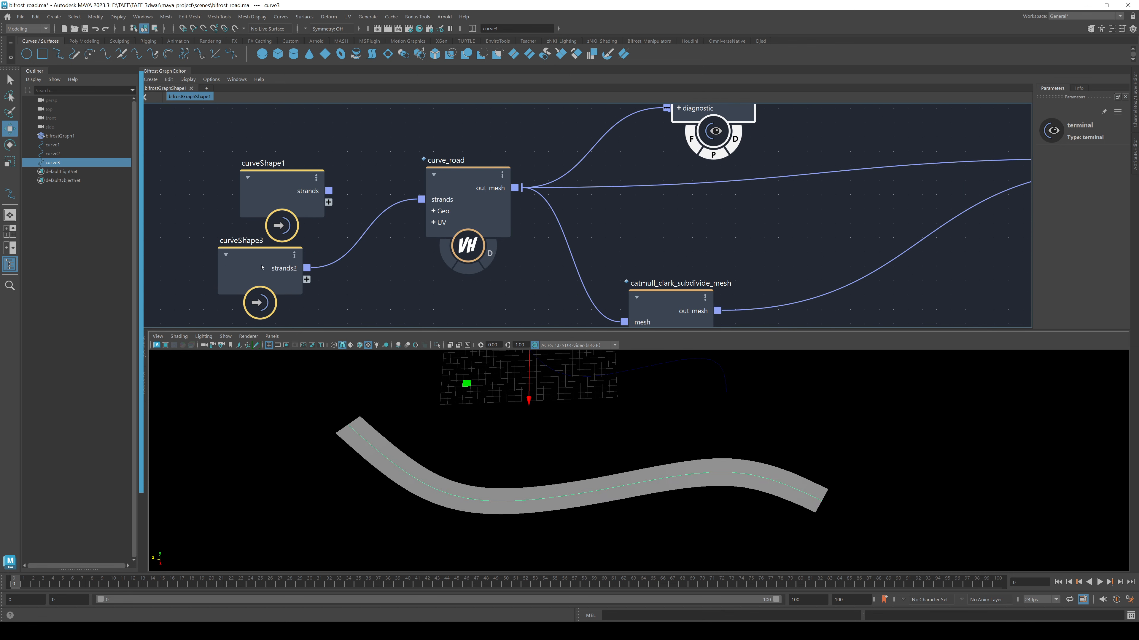
# Step: Try different Max Bank and Width values in the Geo settings of the curve_road node and restore the original values
pyautogui.click(610, 479)
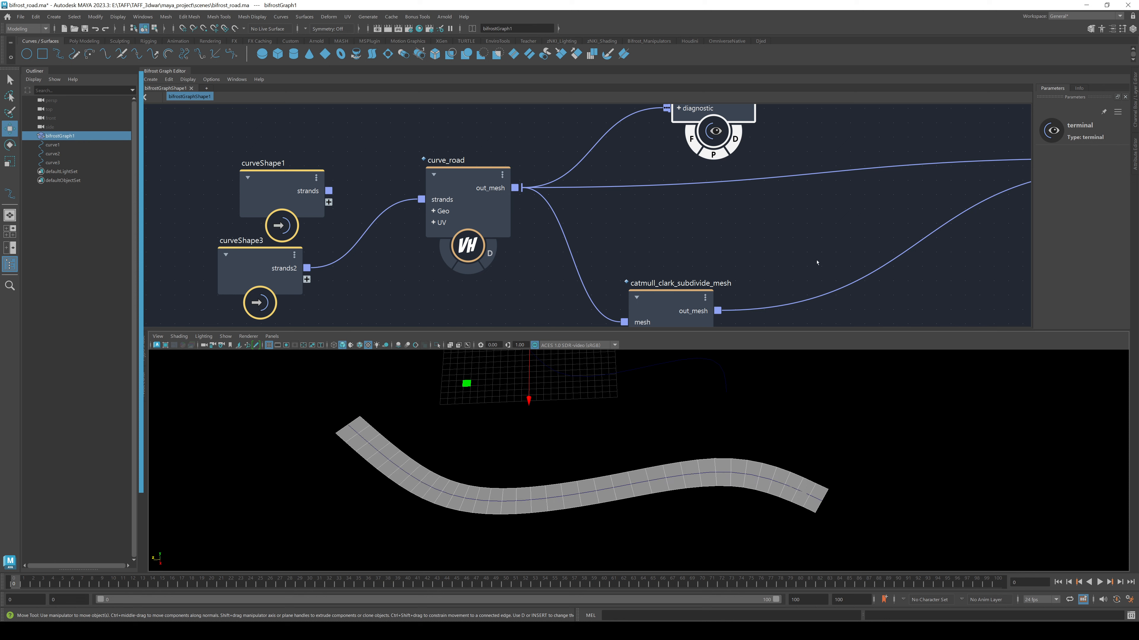
pyautogui.click(467, 172)
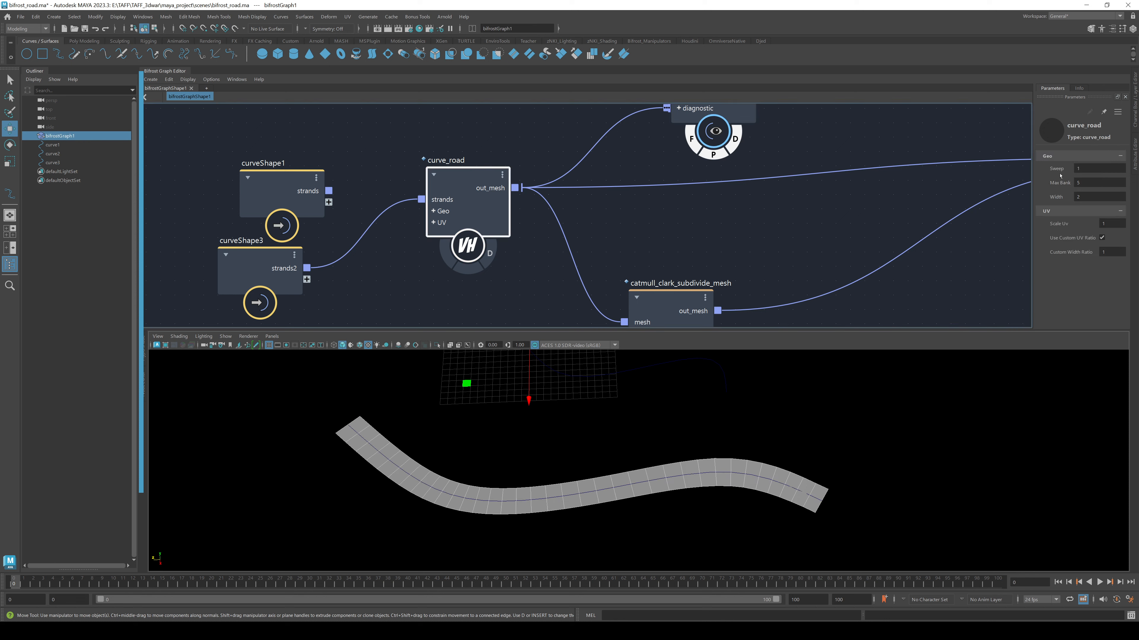
pyautogui.moveTo(1057, 169)
pyautogui.mouseDown()
pyautogui.moveTo(927, 171)
pyautogui.moveTo(1063, 173)
pyautogui.mouseUp()
pyautogui.click(1099, 169)
pyautogui.write('1')
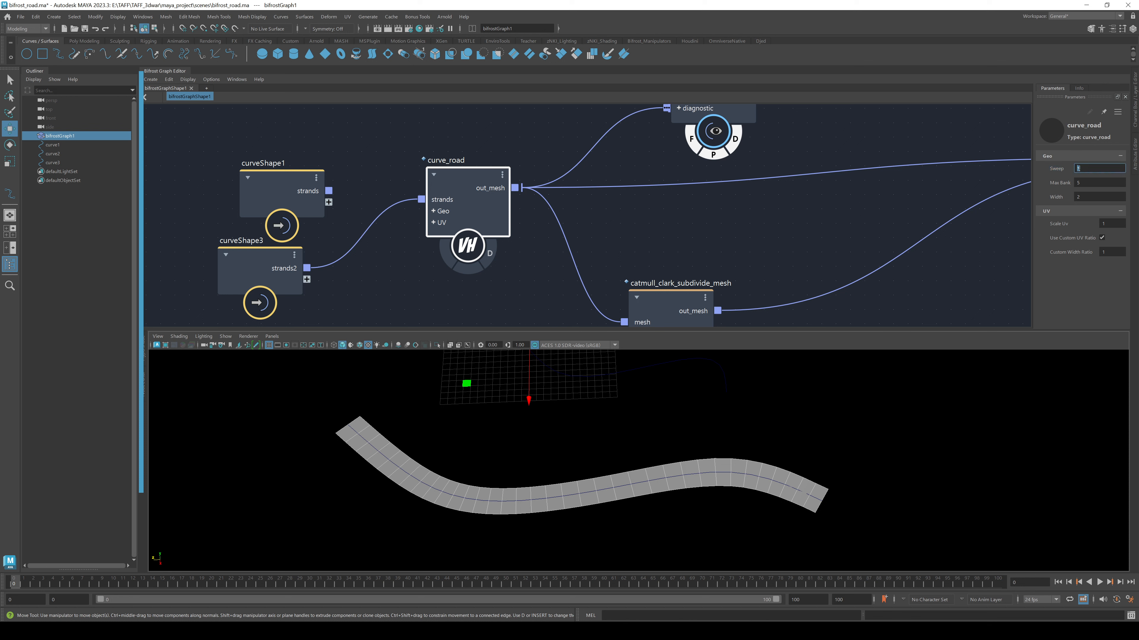
pyautogui.moveTo(1060, 183); pyautogui.dragTo(701, 167)
pyautogui.hotkey('ctrl', 'z')
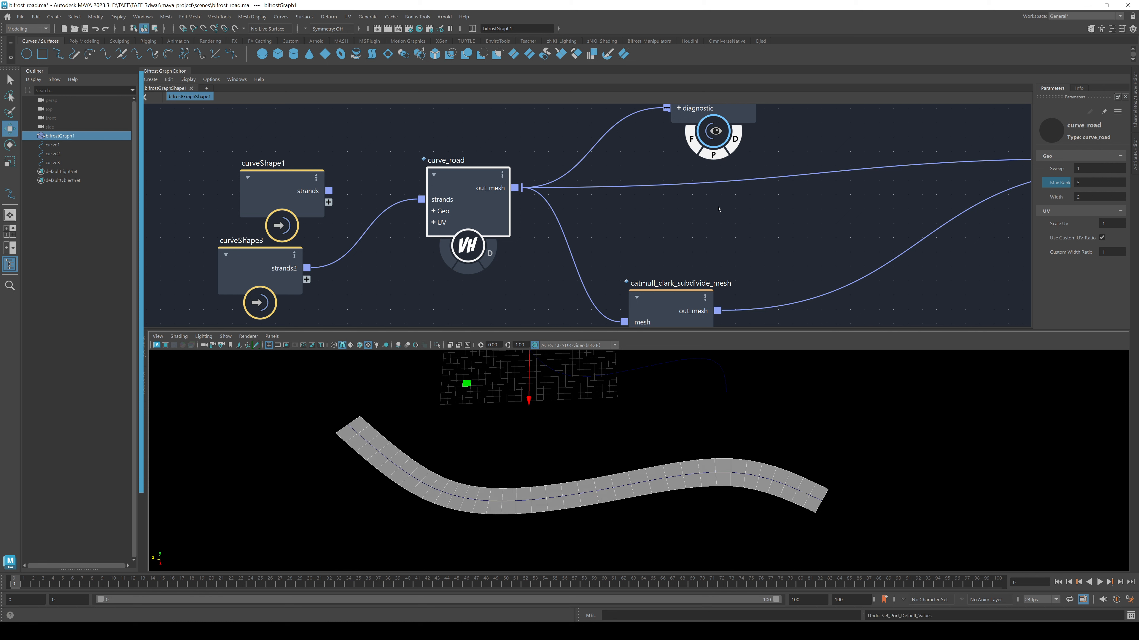
pyautogui.moveTo(1056, 197); pyautogui.dragTo(791, 461)
pyautogui.moveTo(576, 480)
pyautogui.keyDown('alt'); pyautogui.mouseDown()
pyautogui.moveTo(551, 494)
pyautogui.moveTo(572, 481)
pyautogui.mouseUp(); pyautogui.keyUp('alt')
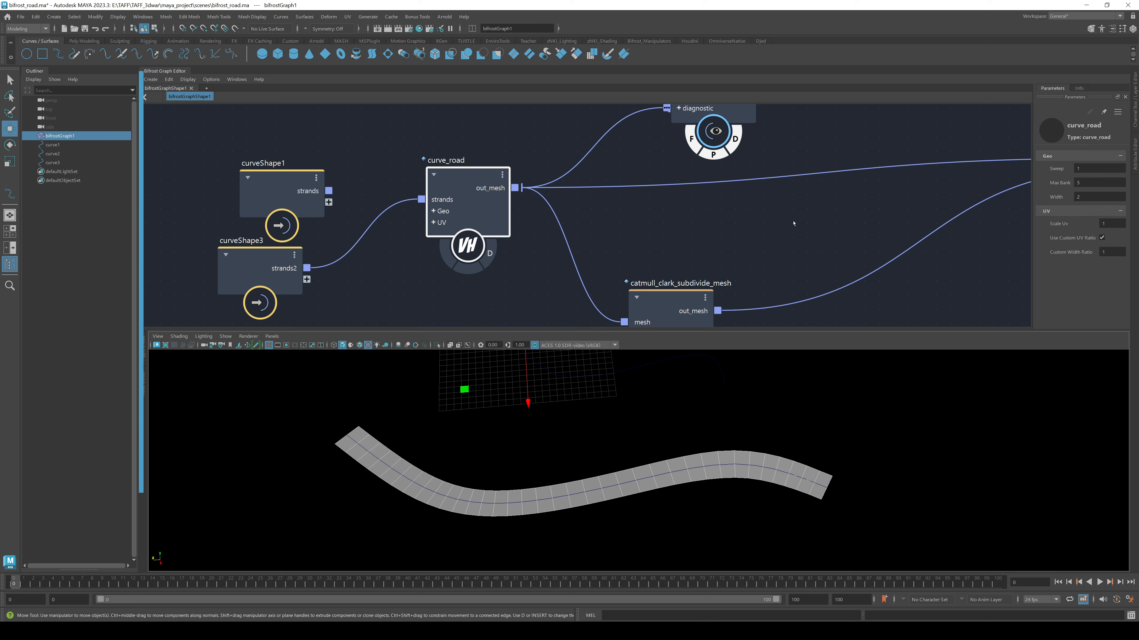
# Step: Move the terminal node next to create_instances and connect the instances output to its diagnostic input
pyautogui.moveTo(815, 224); pyautogui.dragTo(417, 296, button='middle')
pyautogui.scroll(-4, 417, 296)
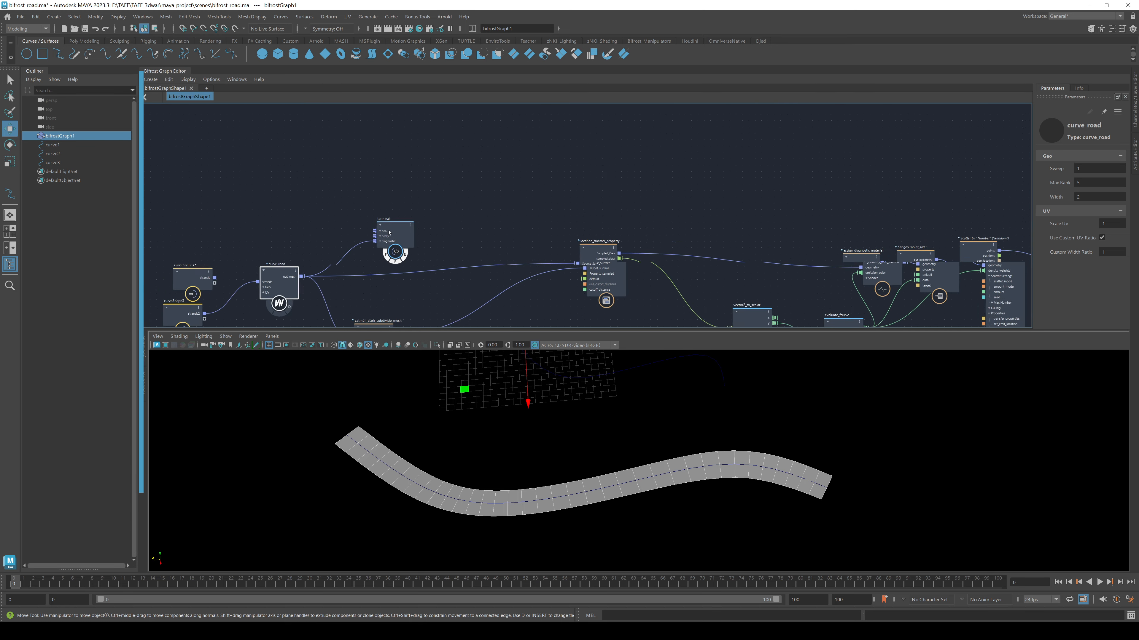
pyautogui.click(979, 181)
pyautogui.moveTo(978, 181); pyautogui.dragTo(1071, 196)
pyautogui.moveTo(923, 214); pyautogui.dragTo(512, 192, button='middle')
pyautogui.moveTo(655, 181); pyautogui.dragTo(952, 207)
pyautogui.moveTo(952, 206); pyautogui.dragTo(678, 175, button='middle')
pyautogui.scroll(2, 639, 204)
pyautogui.moveTo(639, 204); pyautogui.dragTo(671, 170)
pyautogui.moveTo(670, 274); pyautogui.dragTo(684, 171, button='middle')
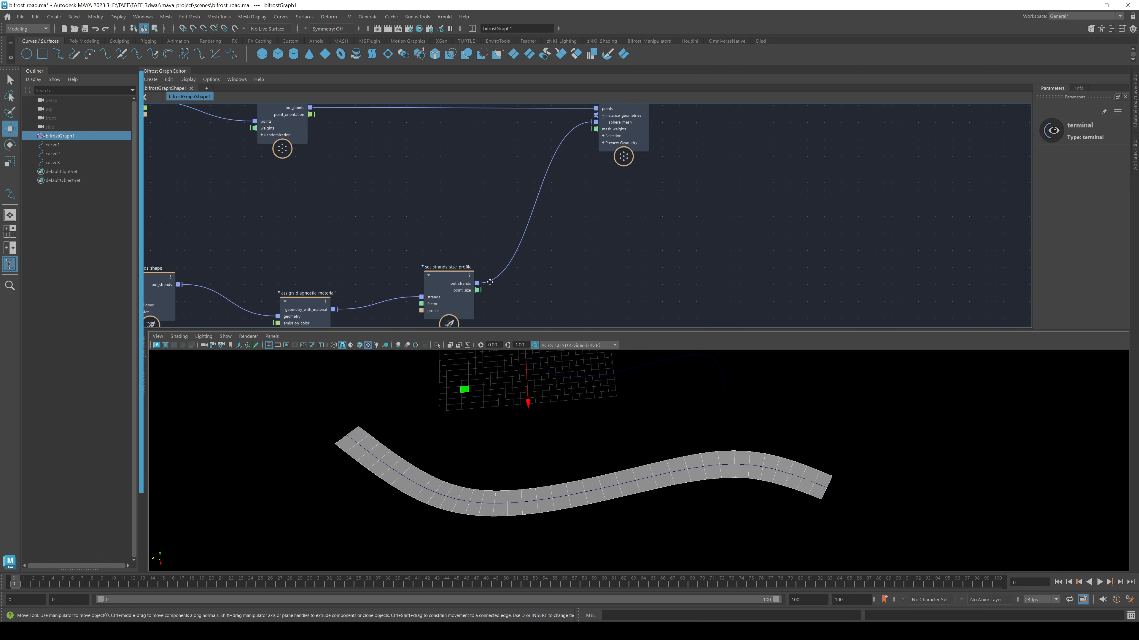
# Step: Inspect the grass instances along both edges of the road, up close, end-on and as a whole
pyautogui.moveTo(753, 208); pyautogui.dragTo(713, 242, button='middle')
pyautogui.keyDown('alt'); pyautogui.moveTo(368, 561); pyautogui.dragTo(596, 448, button='right'); pyautogui.keyUp('alt')
pyautogui.click(633, 386)
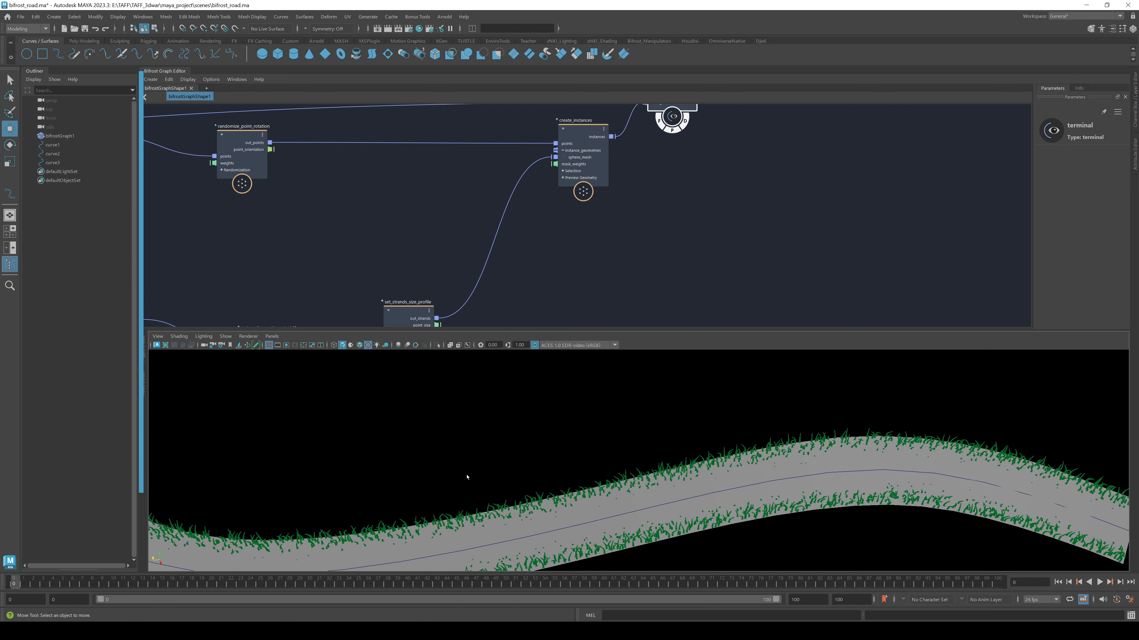
pyautogui.keyDown('alt'); pyautogui.moveTo(468, 475); pyautogui.dragTo(986, 399, button='middle'); pyautogui.keyUp('alt')
pyautogui.keyDown('alt'); pyautogui.moveTo(986, 399); pyautogui.dragTo(620, 418); pyautogui.keyUp('alt')
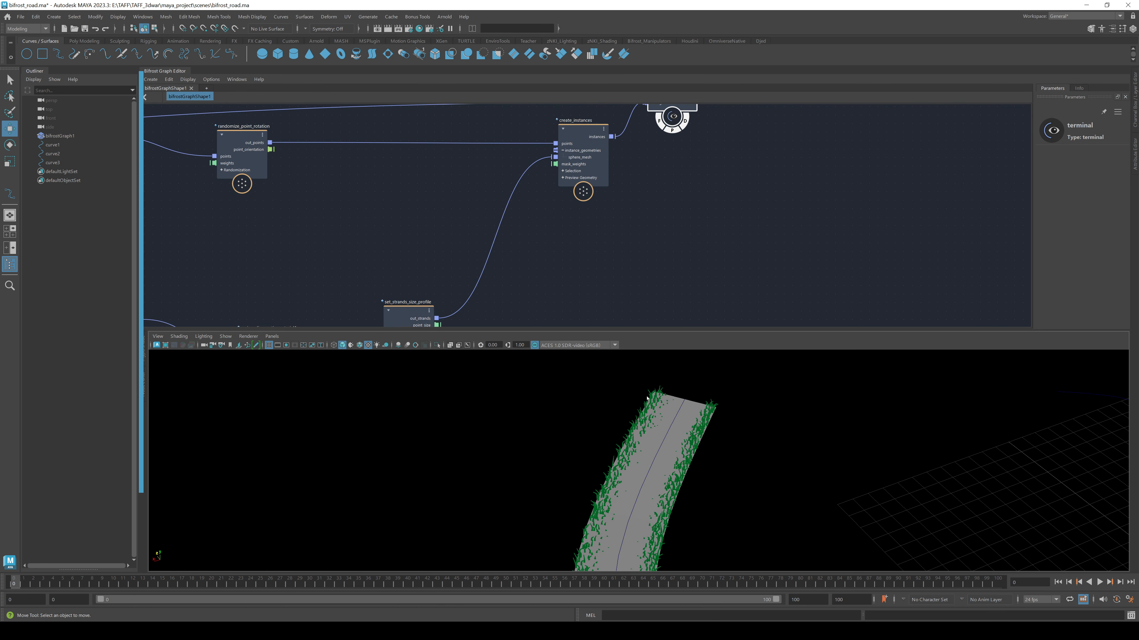
pyautogui.keyDown('alt'); pyautogui.moveTo(692, 483); pyautogui.dragTo(470, 453, button='right'); pyautogui.keyUp('alt')
pyautogui.keyDown('alt'); pyautogui.moveTo(470, 453); pyautogui.dragTo(663, 460); pyautogui.keyUp('alt')
pyautogui.keyDown('alt'); pyautogui.moveTo(699, 461); pyautogui.dragTo(502, 439, button='middle'); pyautogui.keyUp('alt')
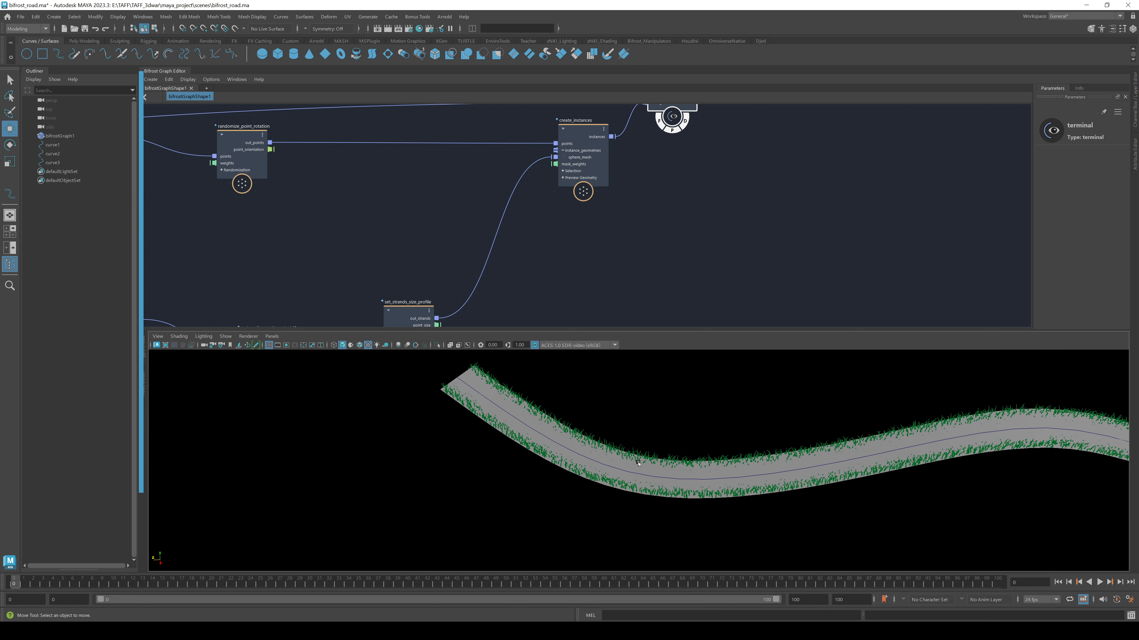
pyautogui.keyDown('alt'); pyautogui.moveTo(665, 472); pyautogui.dragTo(482, 472, button='middle'); pyautogui.keyUp('alt')
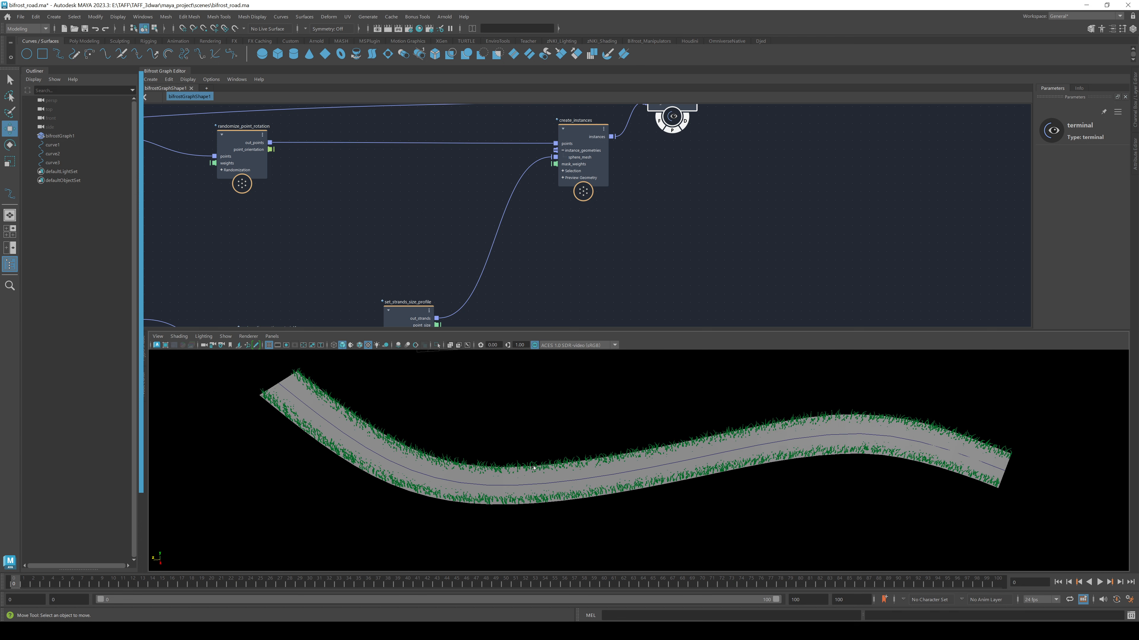
pyautogui.keyDown('alt'); pyautogui.moveTo(482, 471); pyautogui.dragTo(419, 444, button='right'); pyautogui.keyUp('alt')
pyautogui.moveTo(419, 444)
pyautogui.keyDown('alt'); pyautogui.mouseDown()
pyautogui.moveTo(406, 437)
pyautogui.moveTo(417, 447)
pyautogui.mouseUp(); pyautogui.keyUp('alt')
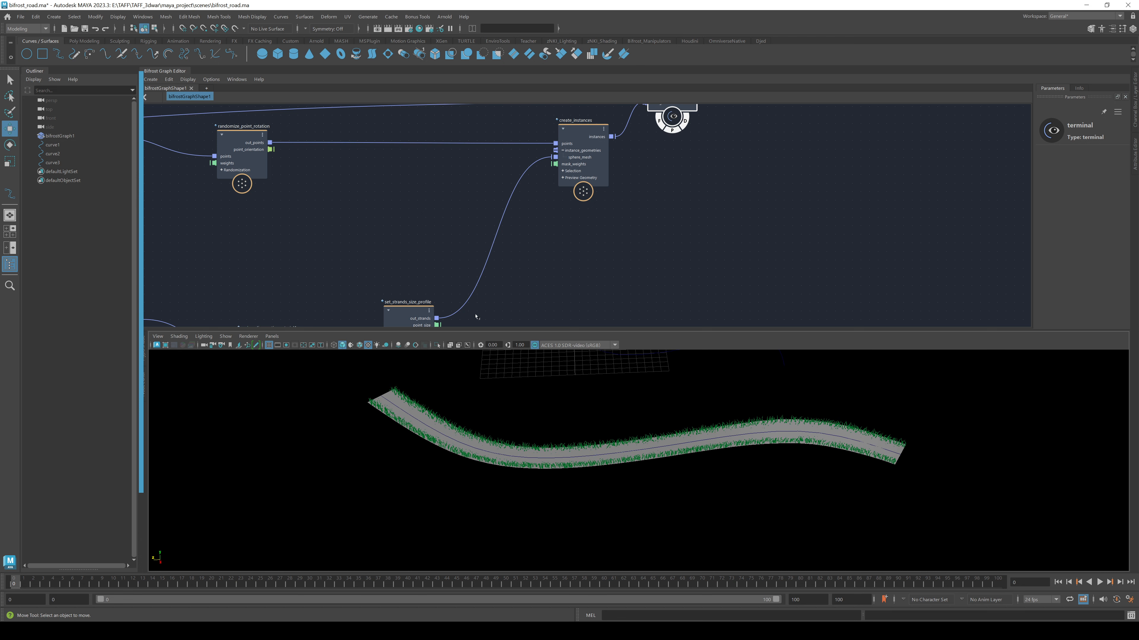
# Step: Cut all connections into the terminal node and move it back between curve_road and location_transfer_property
pyautogui.press('f')
pyautogui.keyDown('alt'); pyautogui.moveTo(482, 254); pyautogui.dragTo(524, 271, button='middle'); pyautogui.keyUp('alt')
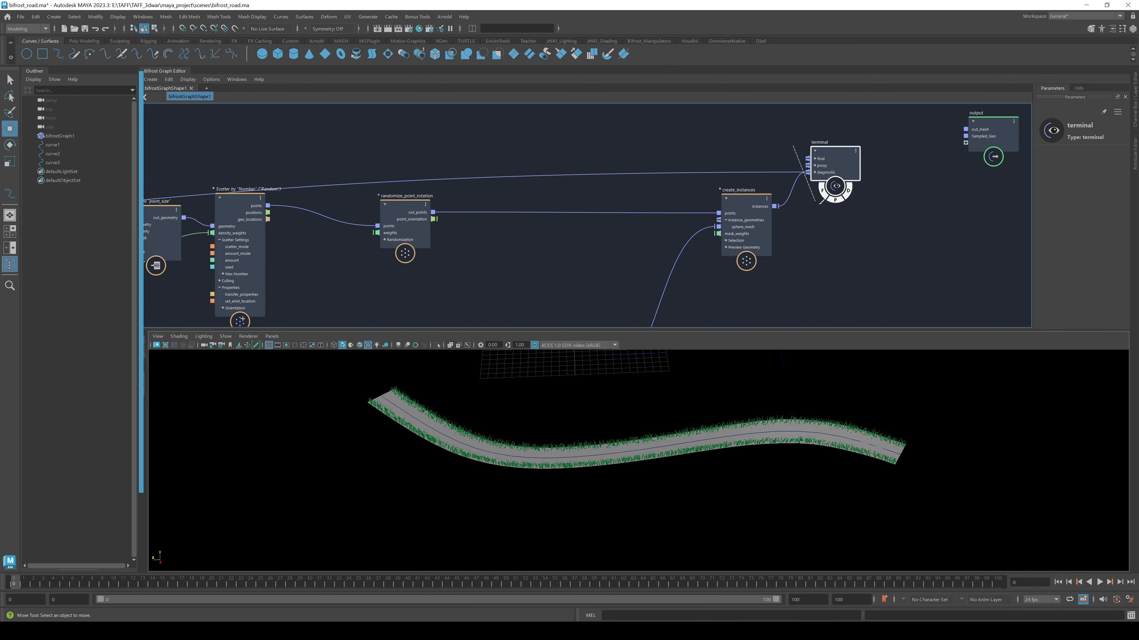
pyautogui.moveTo(806, 154); pyautogui.dragTo(162, 118)
pyautogui.keyDown('alt'); pyautogui.moveTo(162, 118); pyautogui.dragTo(932, 126, button='middle'); pyautogui.keyUp('alt')
pyautogui.moveTo(950, 149); pyautogui.dragTo(446, 152)
pyautogui.keyDown('alt'); pyautogui.moveTo(446, 152); pyautogui.dragTo(947, 153, button='middle'); pyautogui.keyUp('alt')
pyautogui.moveTo(947, 152); pyautogui.dragTo(833, 171)
pyautogui.keyDown('alt'); pyautogui.moveTo(833, 171); pyautogui.dragTo(630, 180, button='middle'); pyautogui.keyUp('alt')
pyautogui.scroll(3, 630, 180)
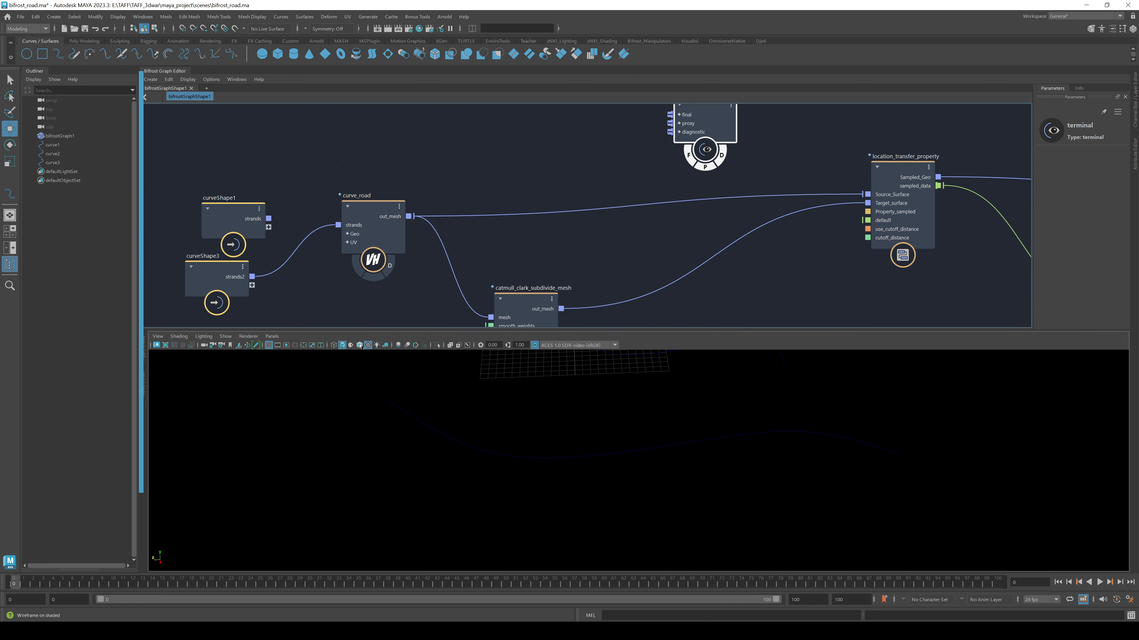
# Step: Connect curve_road's out_mesh to the terminal's diagnostic input and replace that link with the out_mesh of catmull_clark_subdivide_mesh
pyautogui.moveTo(414, 216); pyautogui.dragTo(679, 137)
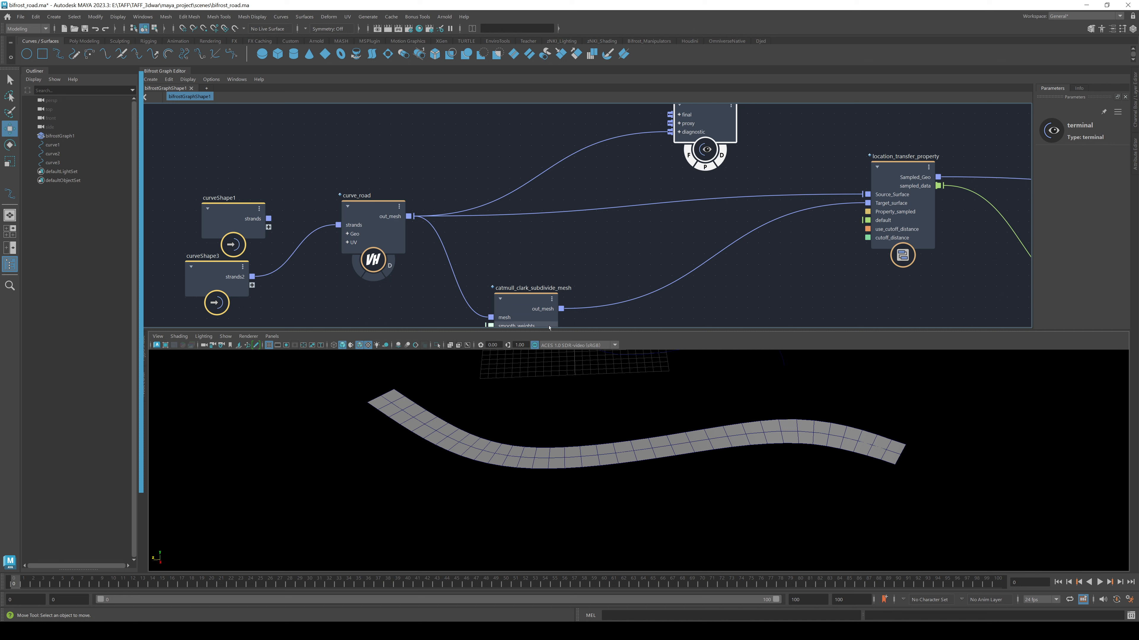
pyautogui.moveTo(561, 309); pyautogui.dragTo(643, 180)
pyautogui.keyDown('ctrl'); pyautogui.keyDown('alt'); pyautogui.keyDown('shift'); pyautogui.moveTo(599, 114); pyautogui.dragTo(609, 159); pyautogui.keyUp('shift'); pyautogui.keyUp('alt'); pyautogui.keyUp('ctrl')
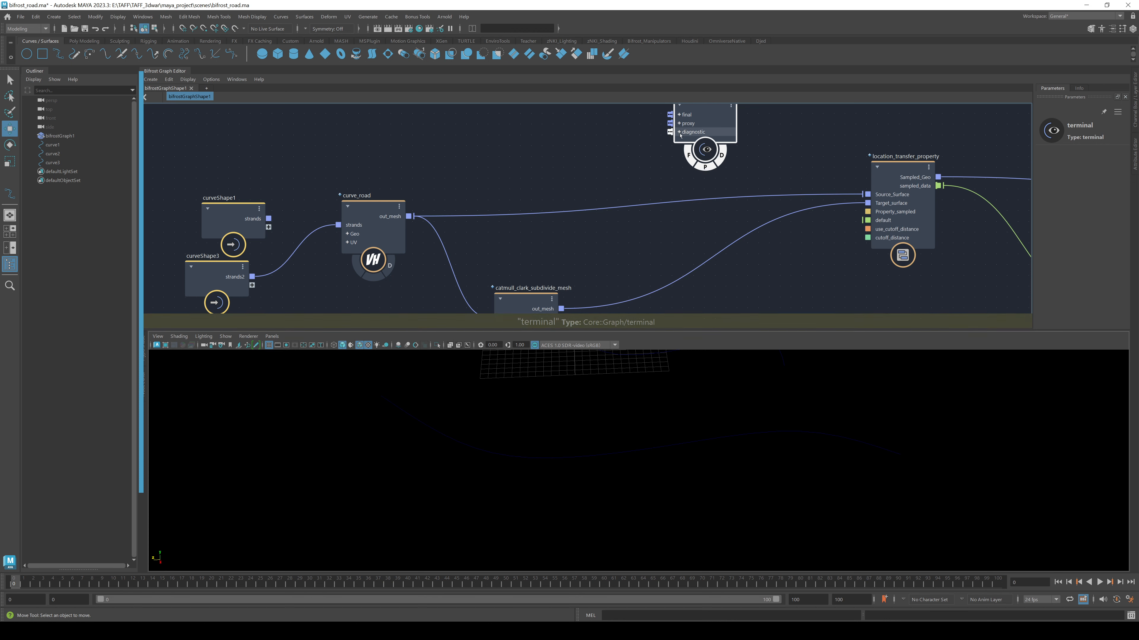
pyautogui.moveTo(595, 204); pyautogui.dragTo(578, 156, button='middle')
pyautogui.moveTo(545, 261); pyautogui.dragTo(598, 148)
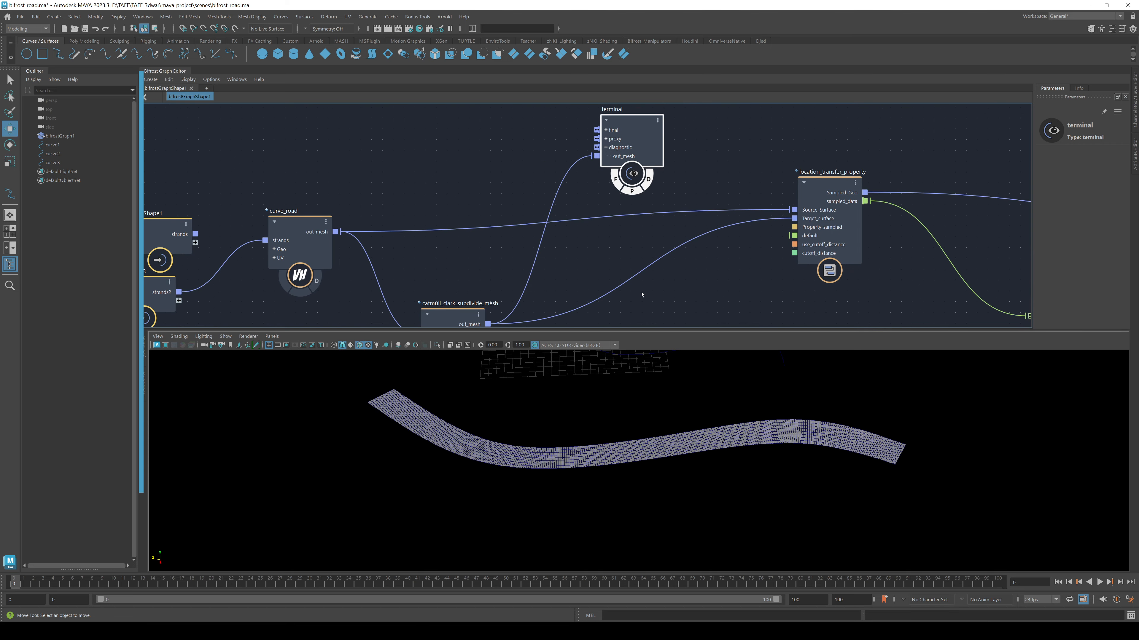
# Step: Examine the wireframe density of the subdivided road mesh up close and from different angles
pyautogui.keyDown('alt'); pyautogui.moveTo(621, 480); pyautogui.dragTo(859, 478, button='right'); pyautogui.keyUp('alt')
pyautogui.keyDown('alt'); pyautogui.moveTo(726, 466); pyautogui.dragTo(986, 534, button='middle'); pyautogui.keyUp('alt')
pyautogui.keyDown('alt'); pyautogui.moveTo(656, 441); pyautogui.dragTo(661, 475); pyautogui.keyUp('alt')
pyautogui.keyDown('alt'); pyautogui.moveTo(821, 503); pyautogui.dragTo(609, 441, button='middle'); pyautogui.keyUp('alt')
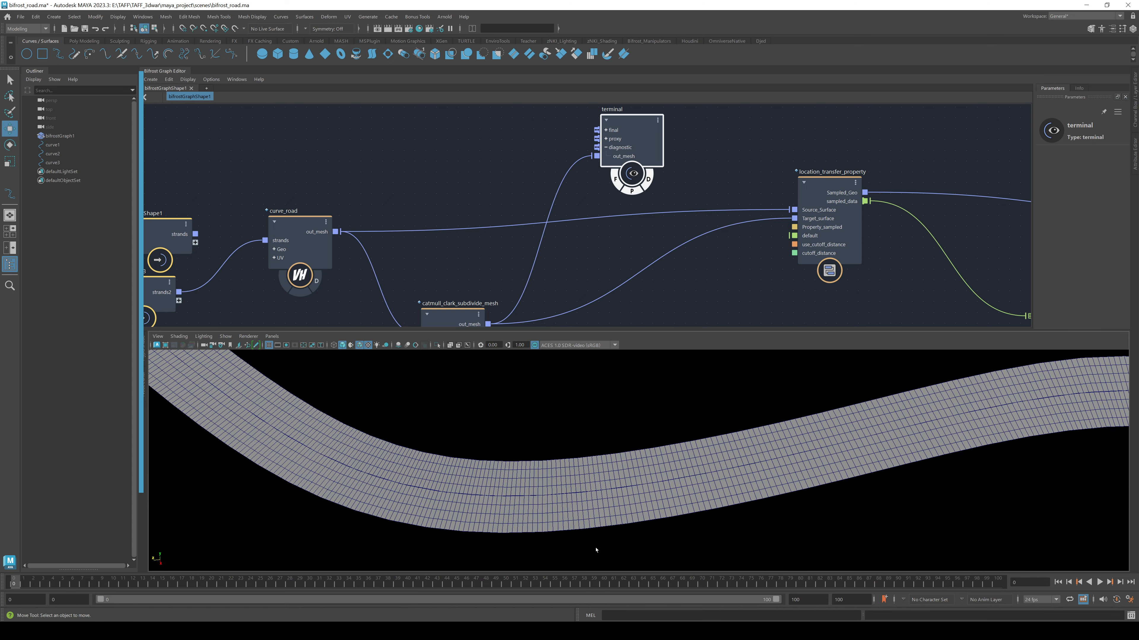
pyautogui.keyDown('alt'); pyautogui.moveTo(699, 493); pyautogui.dragTo(639, 490); pyautogui.keyUp('alt')
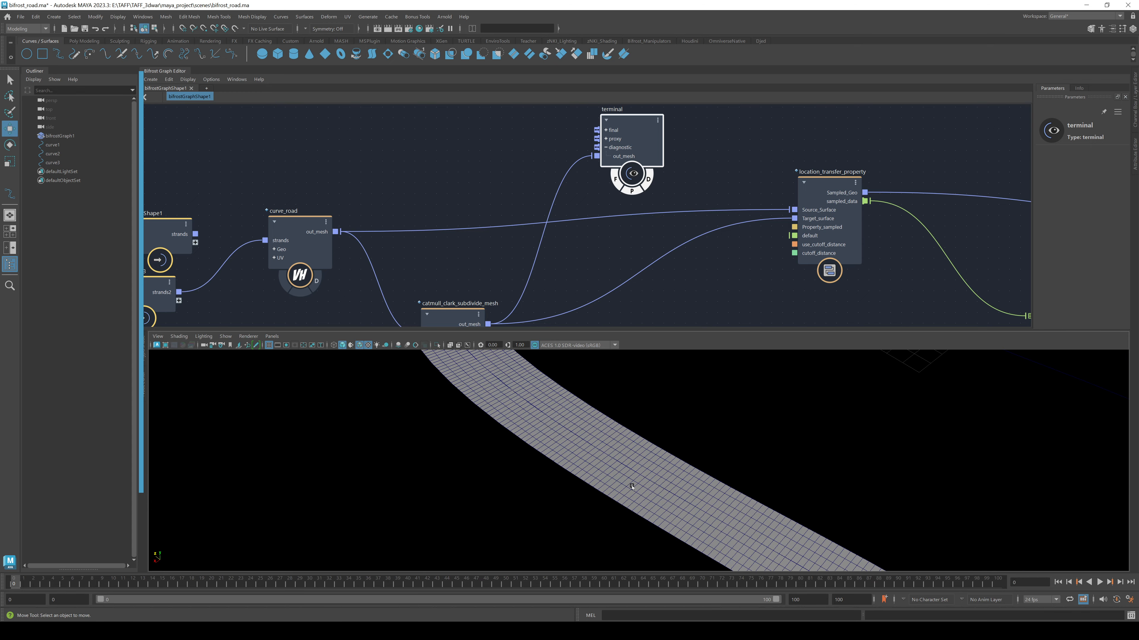
pyautogui.keyDown('alt'); pyautogui.moveTo(658, 500); pyautogui.dragTo(592, 486, button='right'); pyautogui.keyUp('alt')
pyautogui.moveTo(533, 475)
pyautogui.keyDown('alt'); pyautogui.mouseDown()
pyautogui.moveTo(565, 473)
pyautogui.moveTo(555, 471)
pyautogui.mouseUp(); pyautogui.keyUp('alt')
# Step: Open the location_transfer_property compound and move its get_point_position node below the wires feeding get_closest_locations1
pyautogui.moveTo(809, 292); pyautogui.dragTo(617, 292, button='middle')
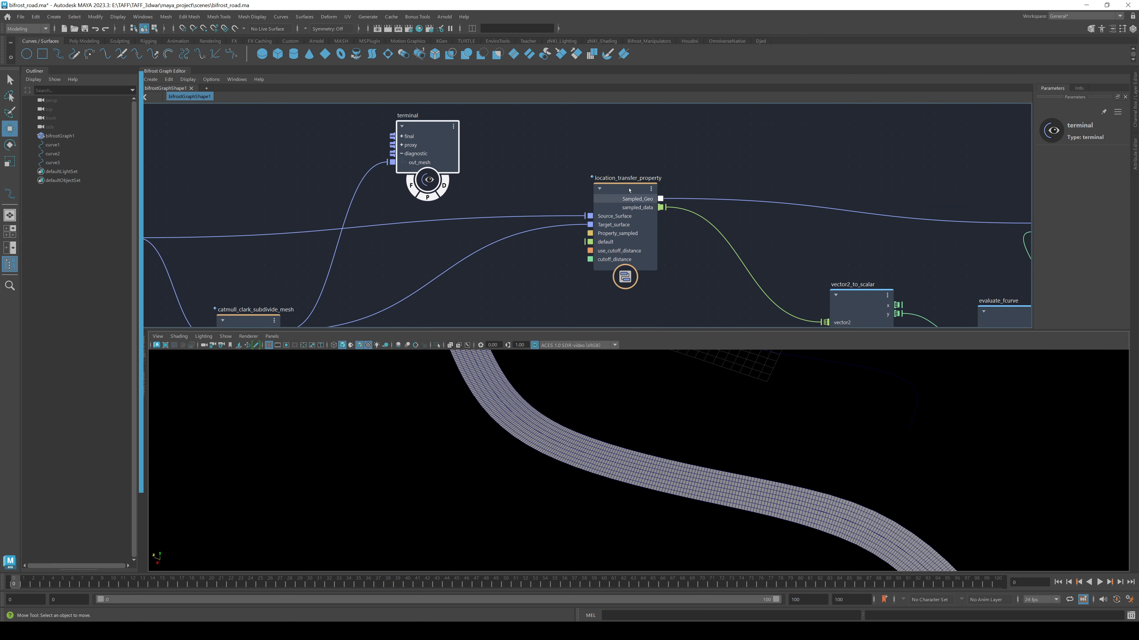
pyautogui.scroll(2, 615, 188)
pyautogui.click(616, 187)
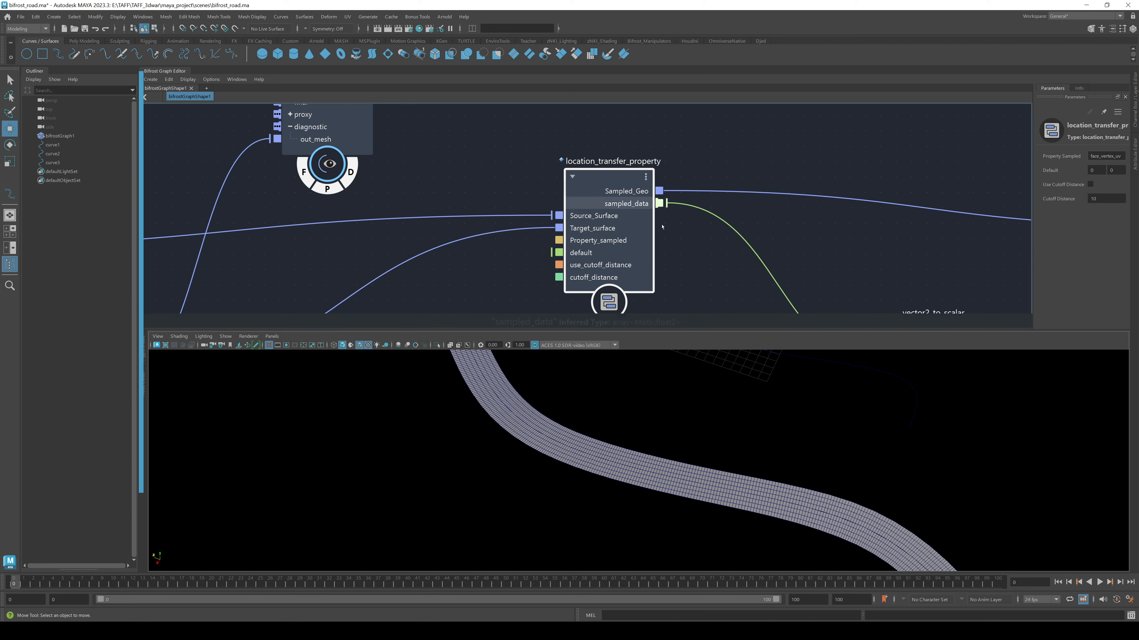
pyautogui.scroll(-1, 710, 276)
pyautogui.moveTo(640, 323)
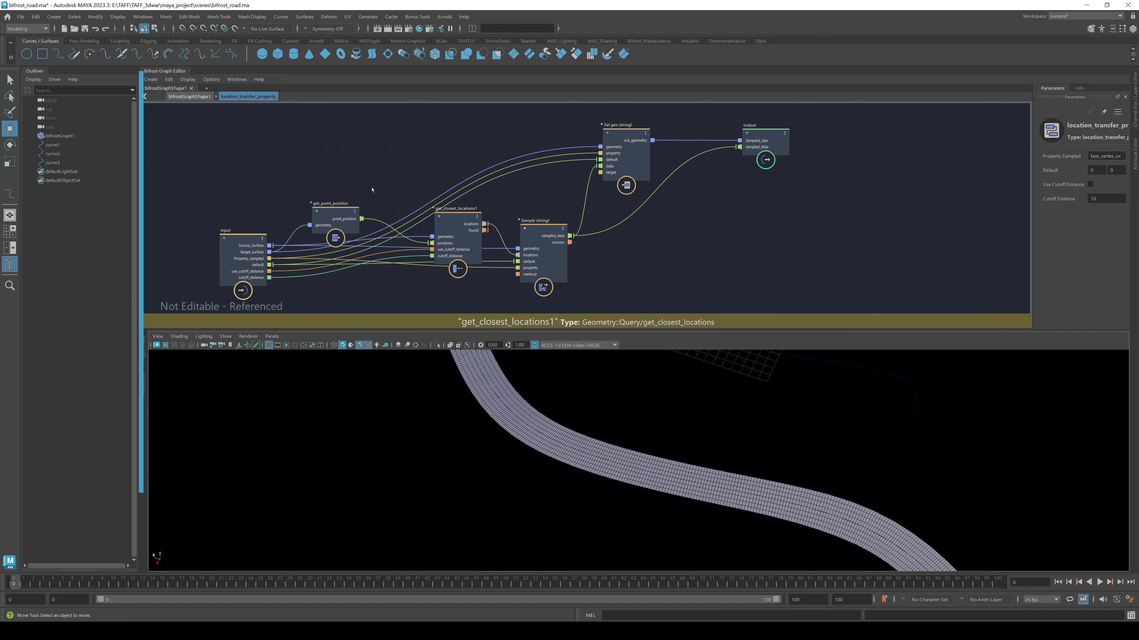
pyautogui.scroll(3, 415, 172)
pyautogui.moveTo(405, 229); pyautogui.dragTo(415, 268)
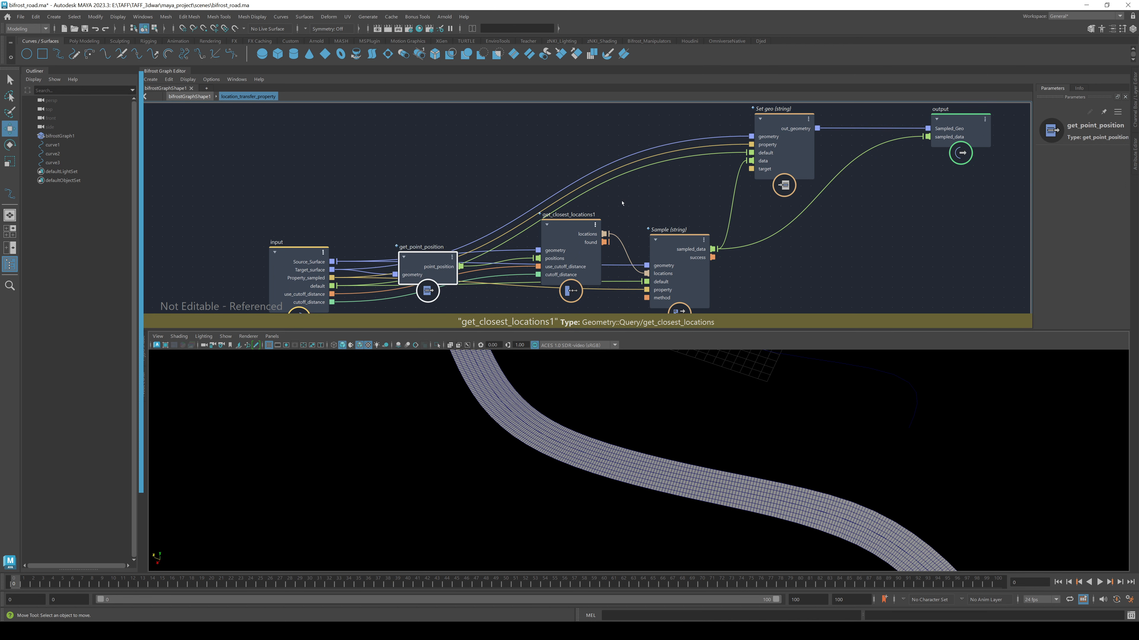
pyautogui.keyDown('alt'); pyautogui.moveTo(624, 203); pyautogui.dragTo(591, 161, button='middle'); pyautogui.keyUp('alt')
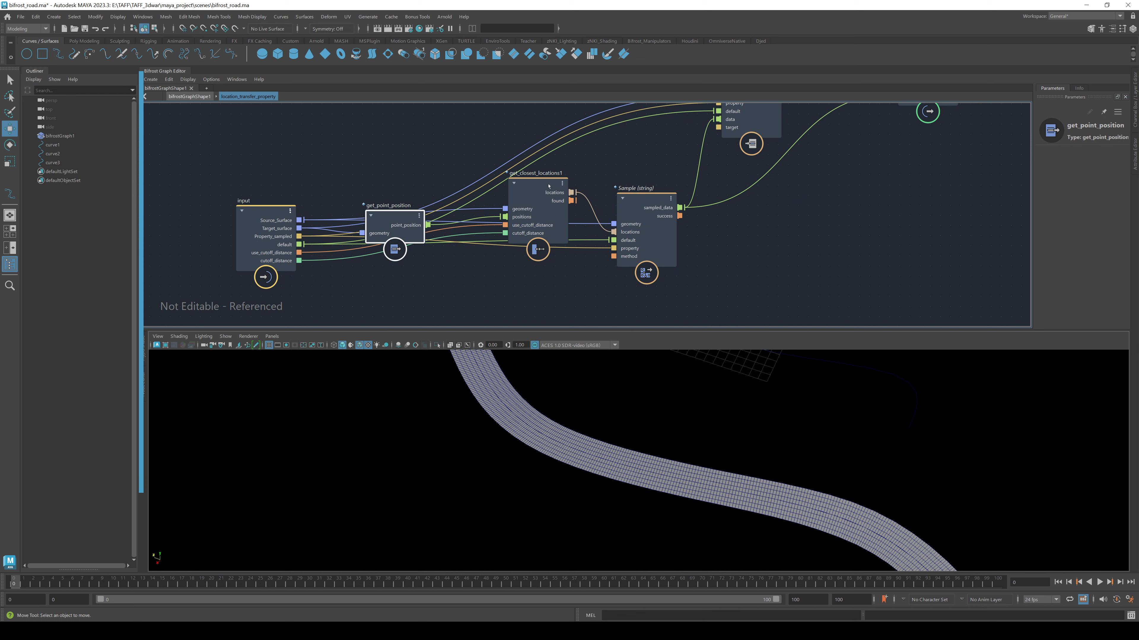
pyautogui.moveTo(380, 229); pyautogui.dragTo(412, 264)
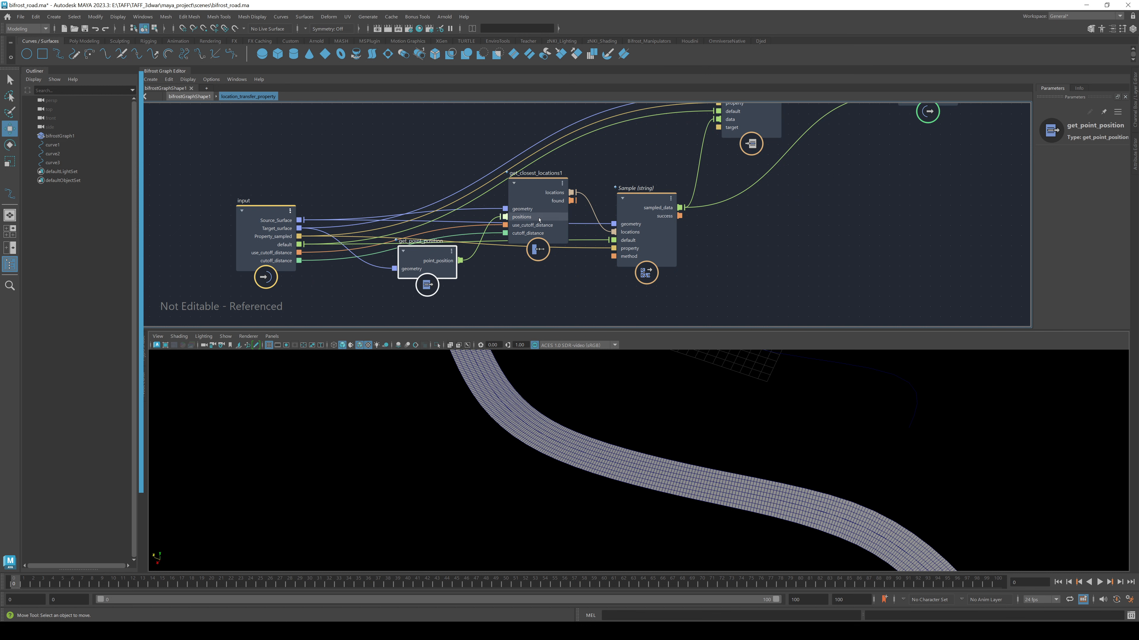
# Step: Examine the closest-location, sampling and set-geo nodes and the Property Sampled setting inside location_transfer_property, and return to the main graph
pyautogui.click(524, 188)
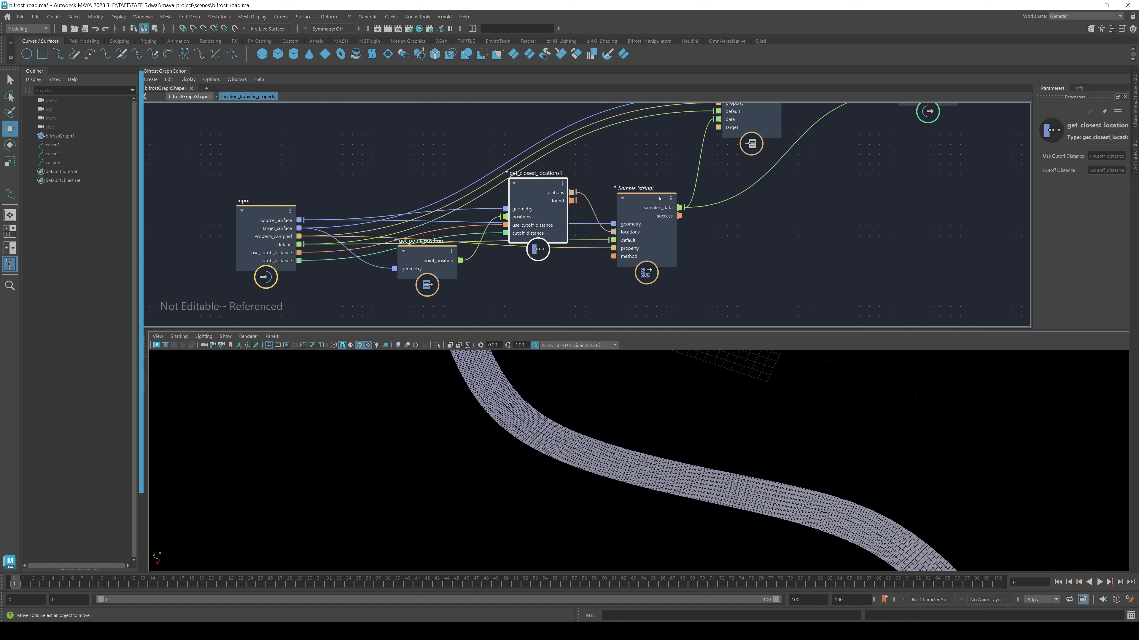
pyautogui.click(818, 256)
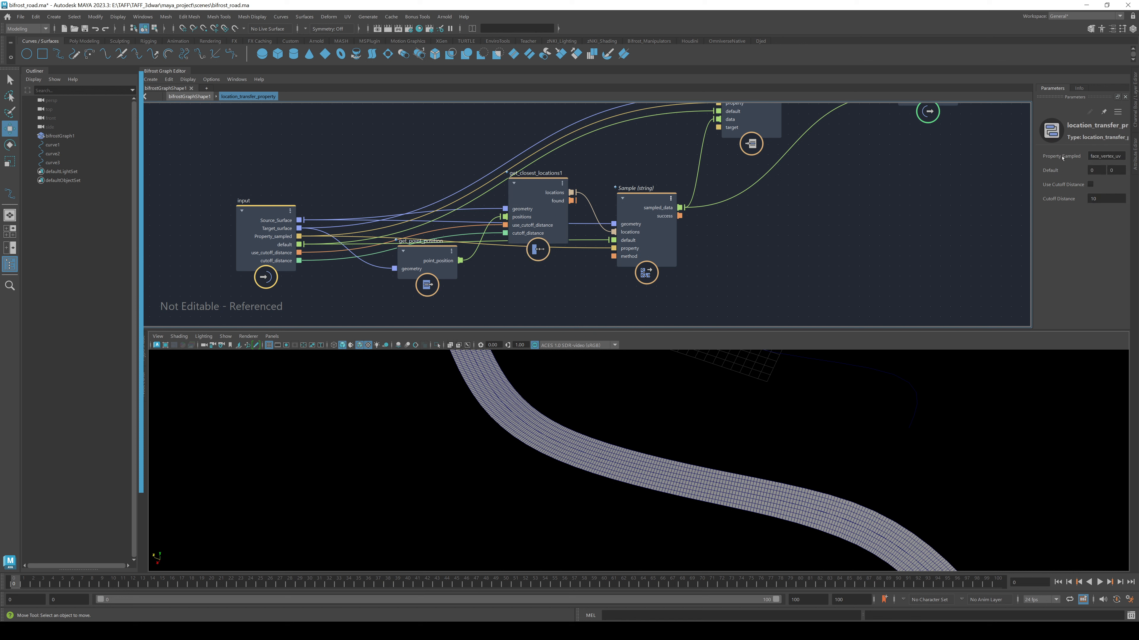
pyautogui.click(1106, 156)
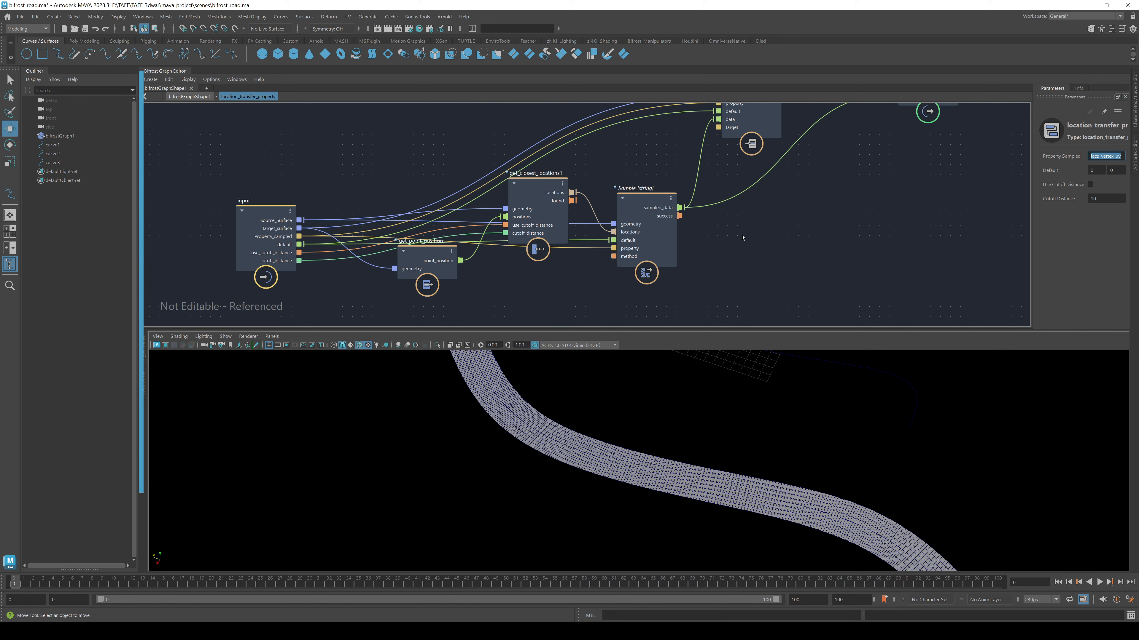
pyautogui.moveTo(765, 203); pyautogui.dragTo(610, 272, button='middle')
pyautogui.moveTo(486, 231); pyautogui.dragTo(622, 191, button='middle')
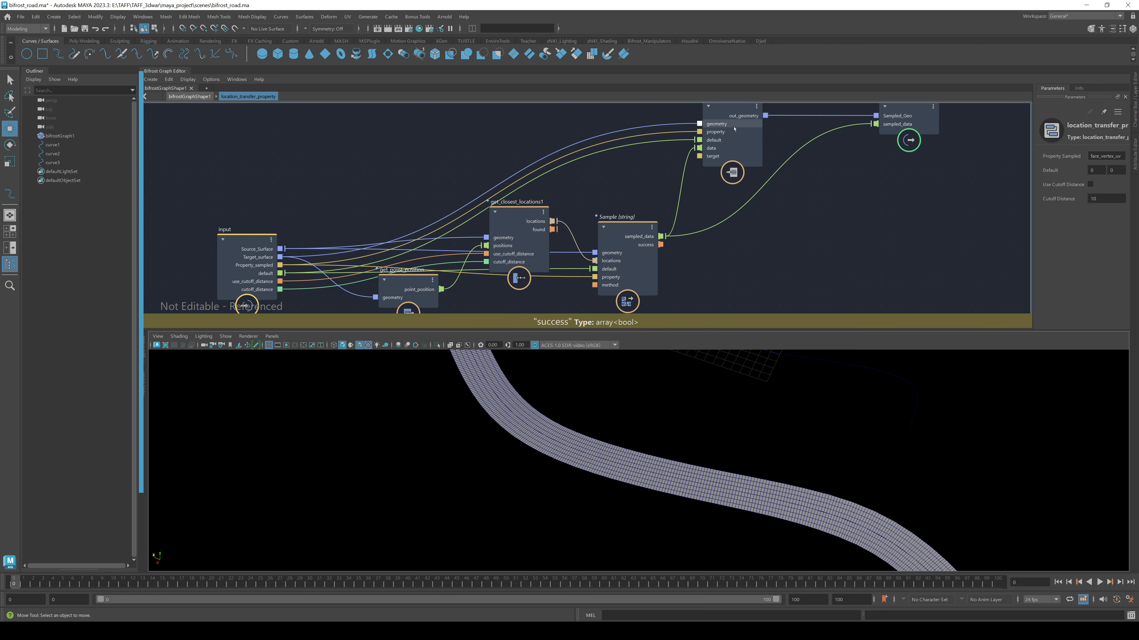
pyautogui.moveTo(796, 206); pyautogui.dragTo(694, 241, button='middle')
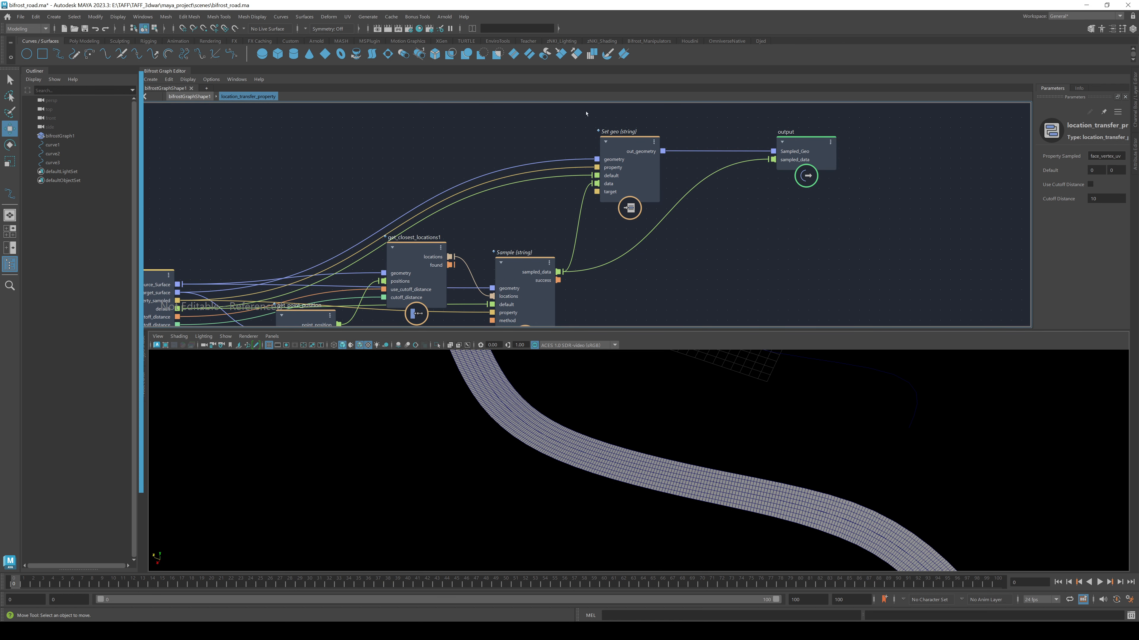
pyautogui.moveTo(514, 296); pyautogui.dragTo(551, 288, button='middle')
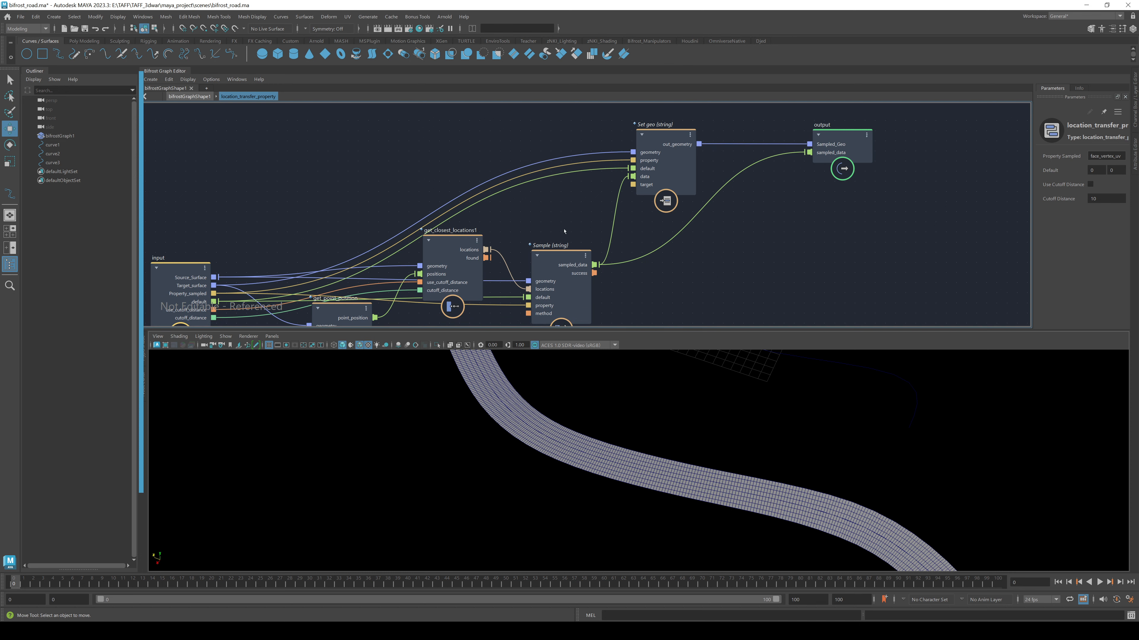
pyautogui.click(180, 97)
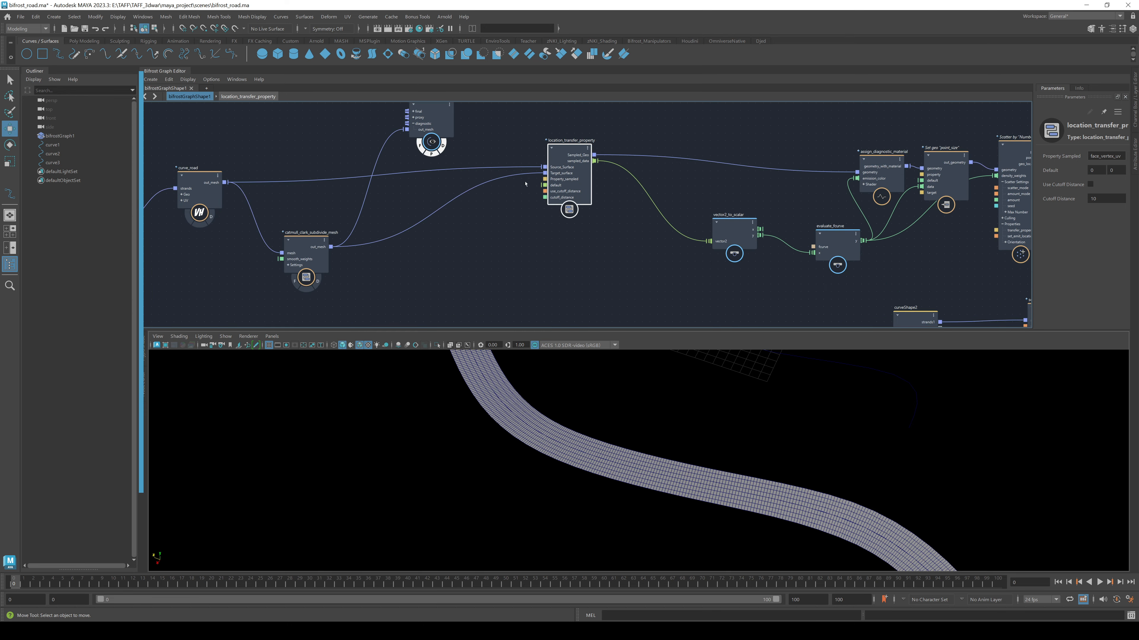
# Step: Add a watchpoint to the wire from curve_road's out_mesh to Source_Surface and place its display below the wire
pyautogui.scroll(5, 459, 188)
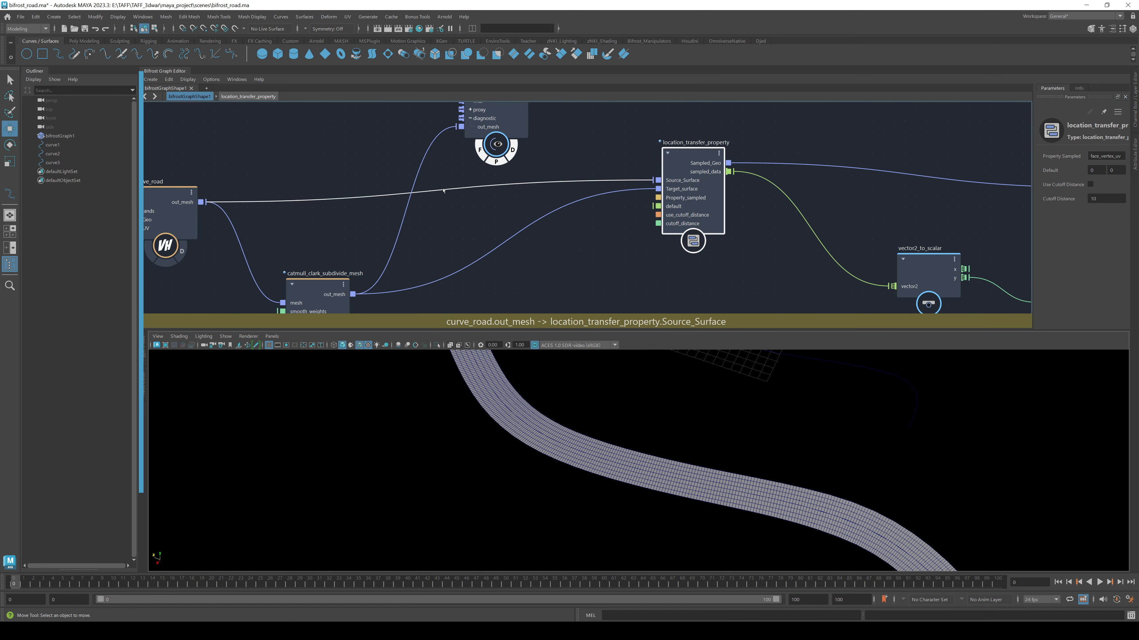
pyautogui.rightClick(452, 190)
pyautogui.click(478, 203)
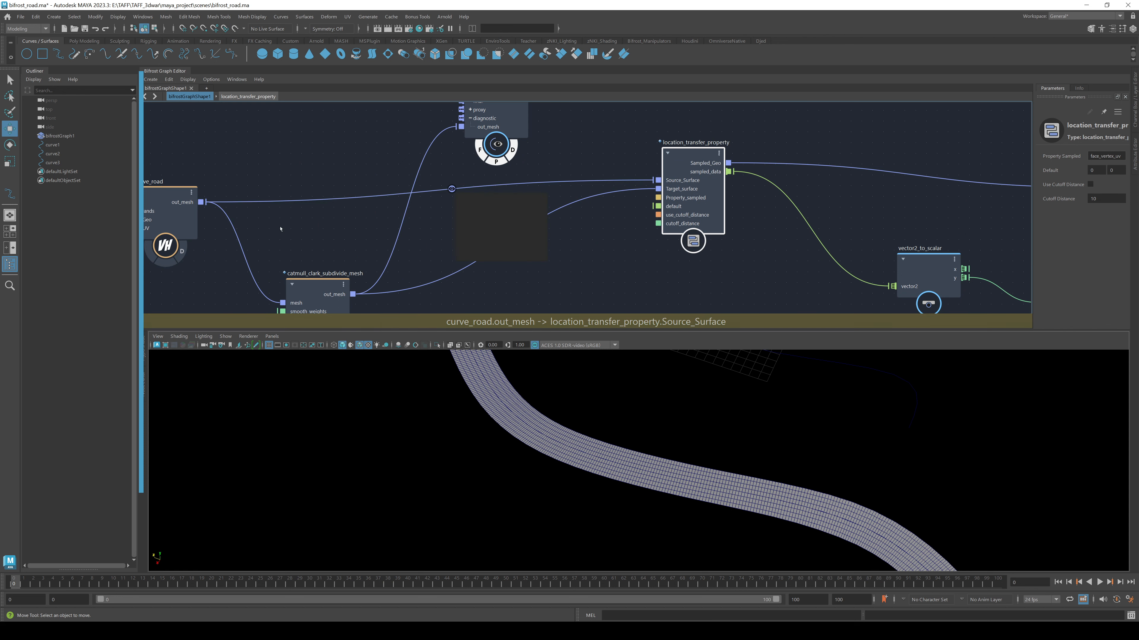
pyautogui.moveTo(279, 228); pyautogui.dragTo(330, 201, button='middle')
pyautogui.click(503, 163)
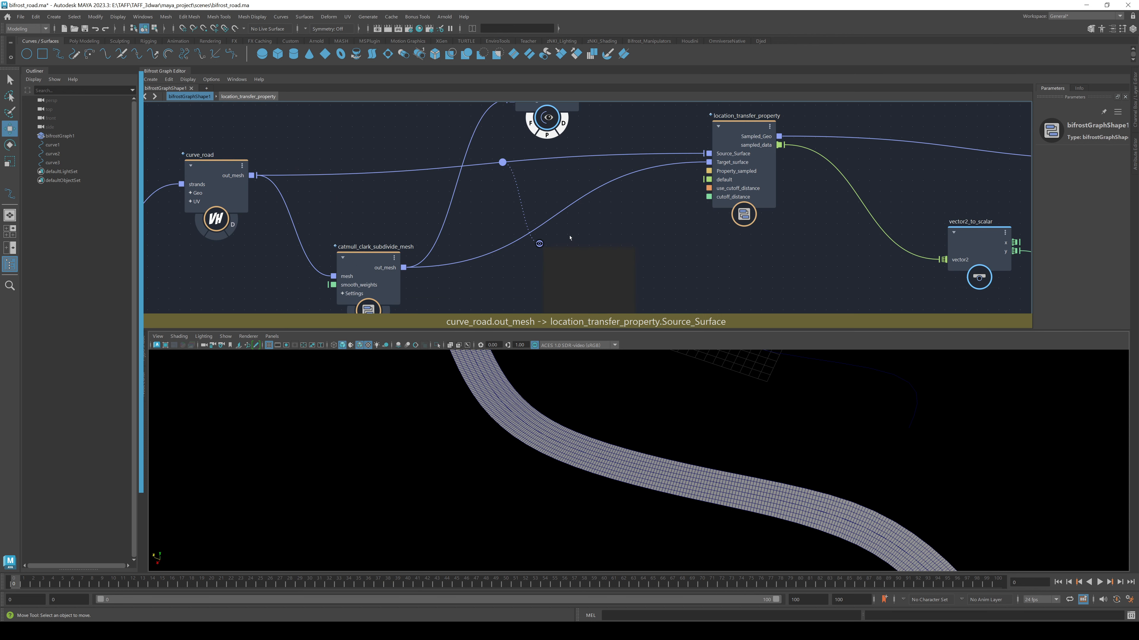
# Step: Paste a copy of the terminal node beside create_instances and connect the instances output to its diagnostic input
pyautogui.moveTo(942, 199); pyautogui.dragTo(308, 241, button='middle')
pyautogui.scroll(-3, 582, 228)
pyautogui.scroll(-2, 577, 229)
pyautogui.scroll(-3, 359, 245)
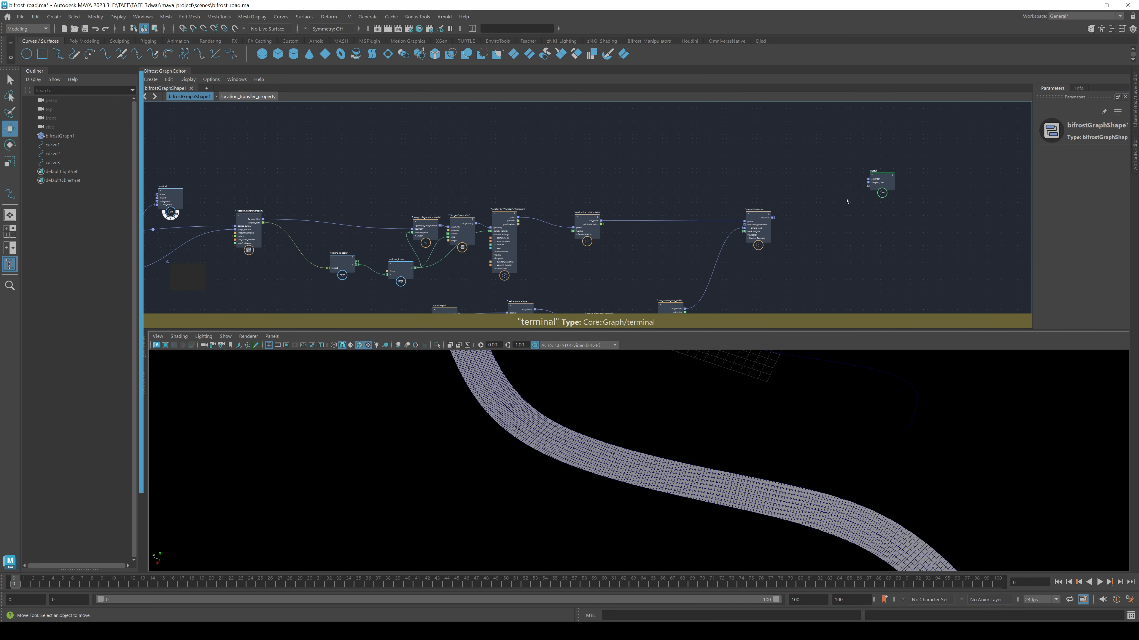
pyautogui.hotkey('ctrl', 'v')
pyautogui.scroll(5, 834, 216)
pyautogui.moveTo(702, 220); pyautogui.dragTo(833, 219)
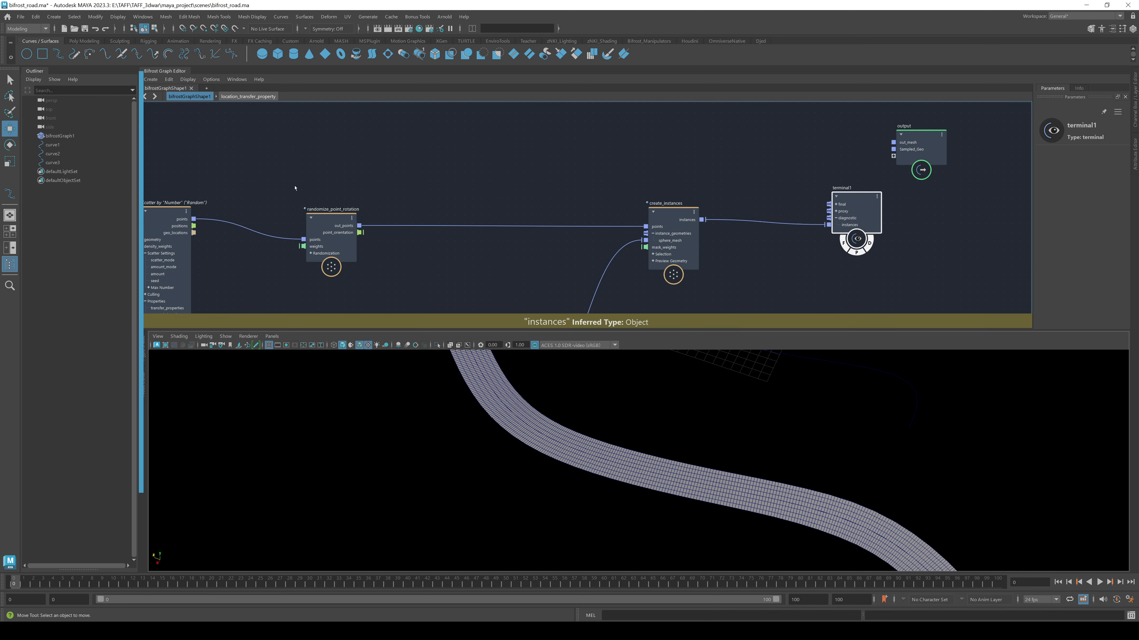
# Step: Review the road mesh properties in the watchpoint table and display the settings of catmull_clark_subdivide_mesh
pyautogui.moveTo(303, 183); pyautogui.dragTo(1030, 155, button='middle')
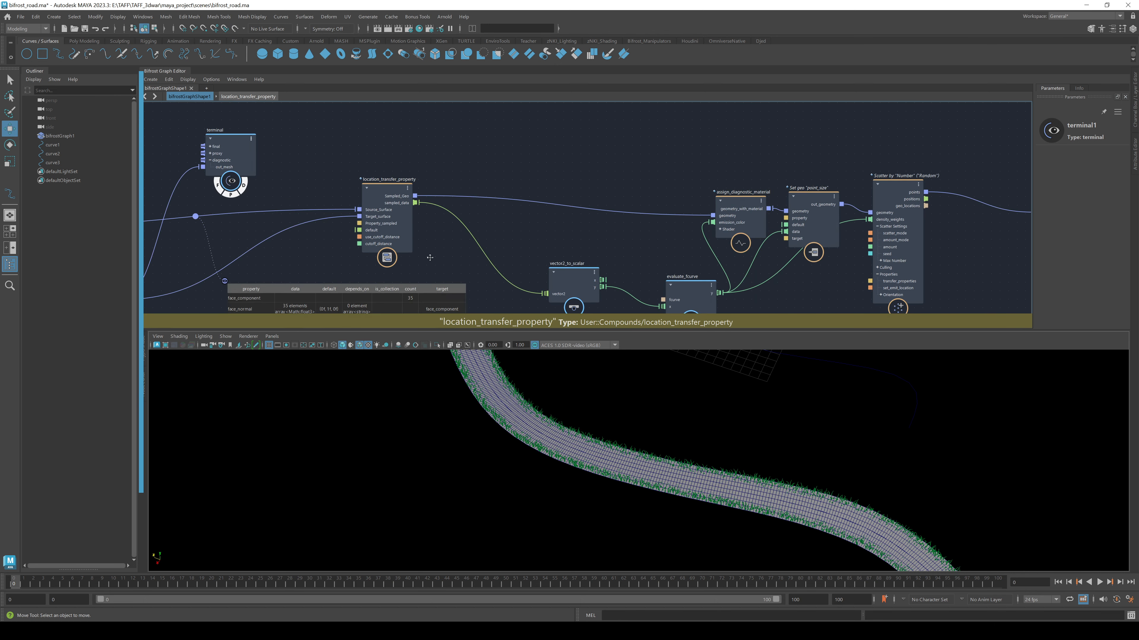
pyautogui.moveTo(164, 303); pyautogui.dragTo(345, 167, button='middle')
pyautogui.scroll(5, 417, 215)
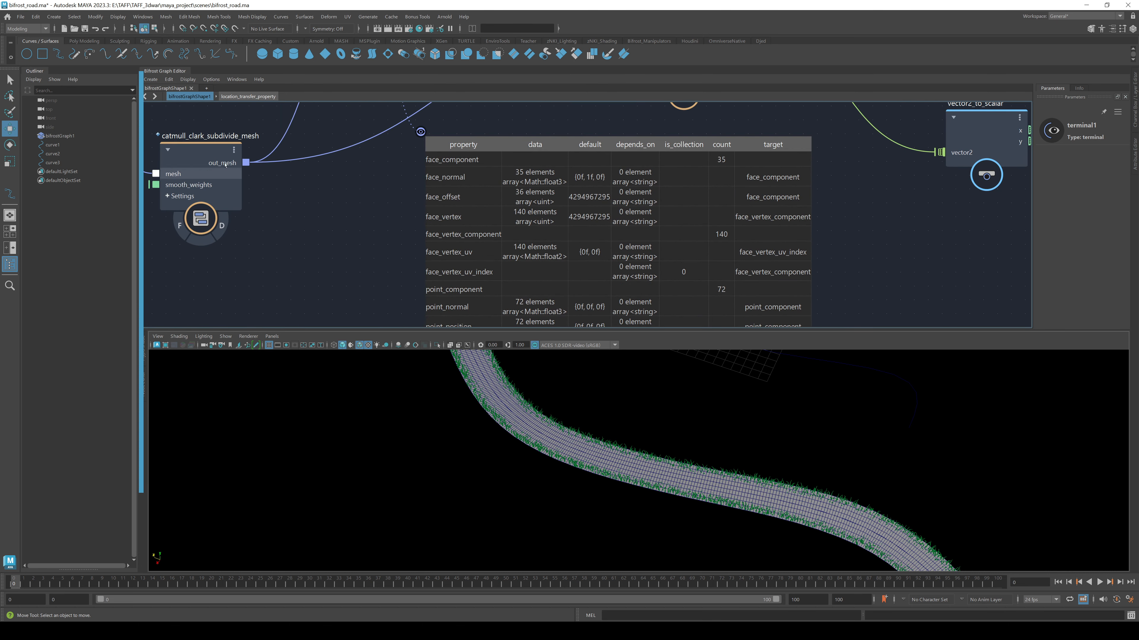
pyautogui.click(209, 154)
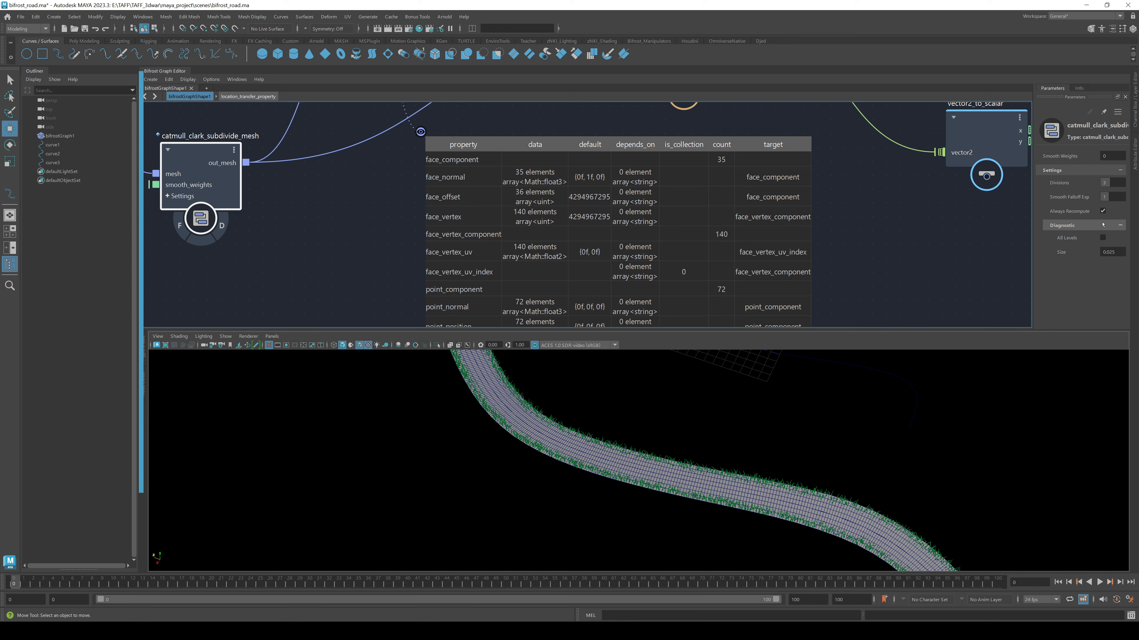
# Step: Examine the curve_road settings and the face_vertex_uv properties in the road mesh's watchpoint table
pyautogui.keyDown('alt'); pyautogui.moveTo(211, 188); pyautogui.dragTo(452, 267, button='middle'); pyautogui.keyUp('alt')
pyautogui.click(251, 114)
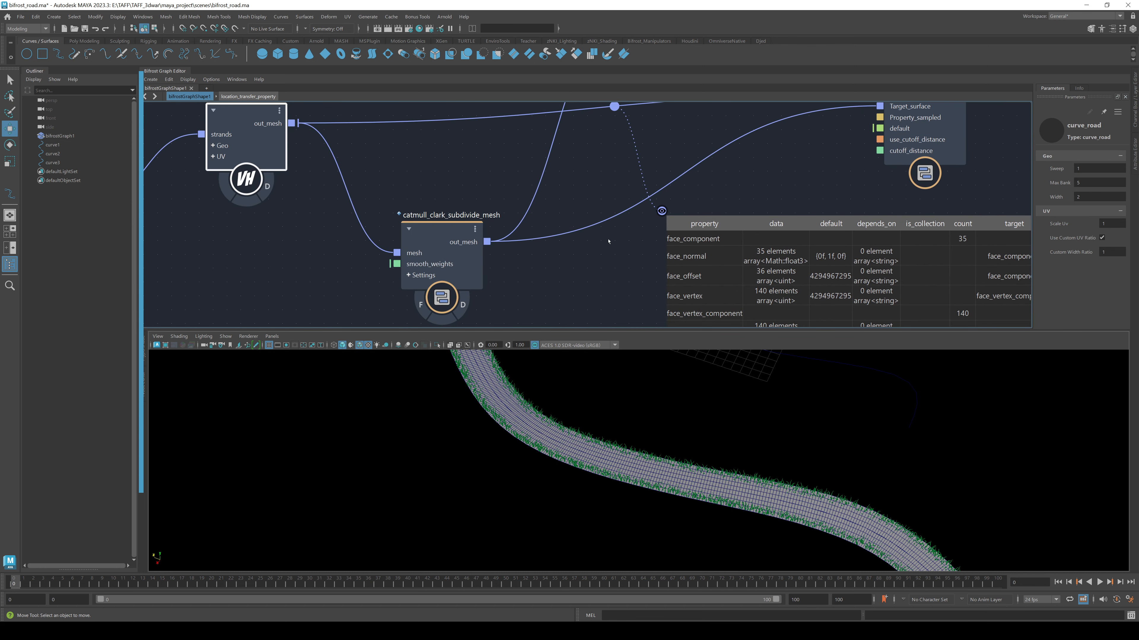
pyautogui.keyDown('alt'); pyautogui.moveTo(516, 287); pyautogui.dragTo(375, 240, button='middle'); pyautogui.keyUp('alt')
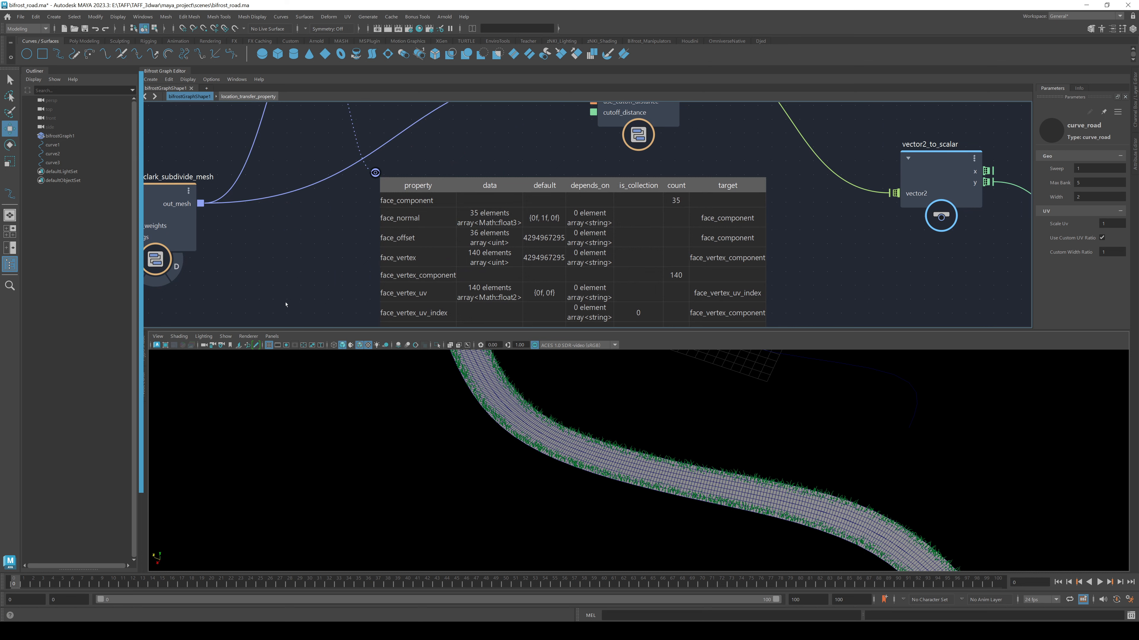
pyautogui.keyDown('alt'); pyautogui.moveTo(334, 280); pyautogui.dragTo(330, 258, button='middle'); pyautogui.keyUp('alt')
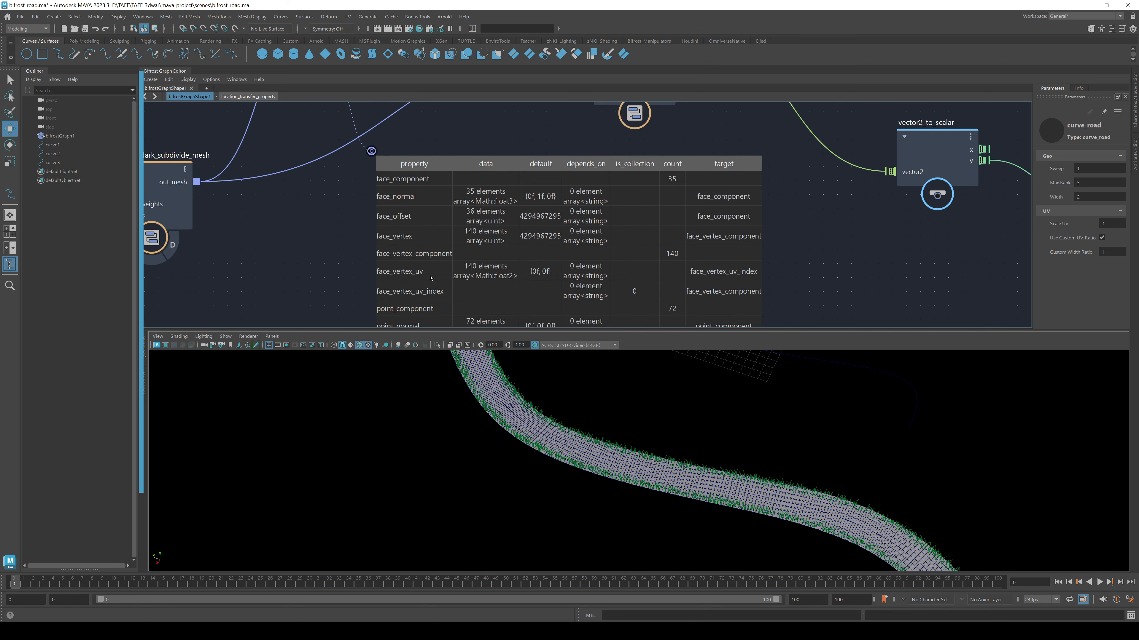
pyautogui.keyDown('alt'); pyautogui.moveTo(416, 291); pyautogui.dragTo(387, 310, button='middle'); pyautogui.keyUp('alt')
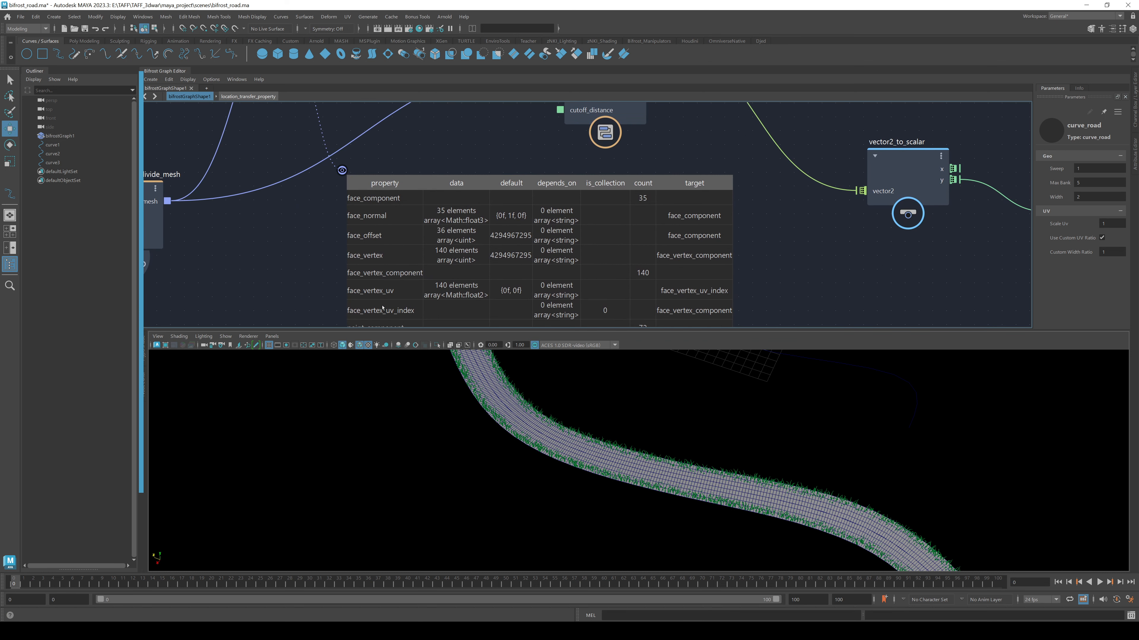
pyautogui.keyDown('alt'); pyautogui.moveTo(777, 193); pyautogui.dragTo(719, 289, button='middle'); pyautogui.keyUp('alt')
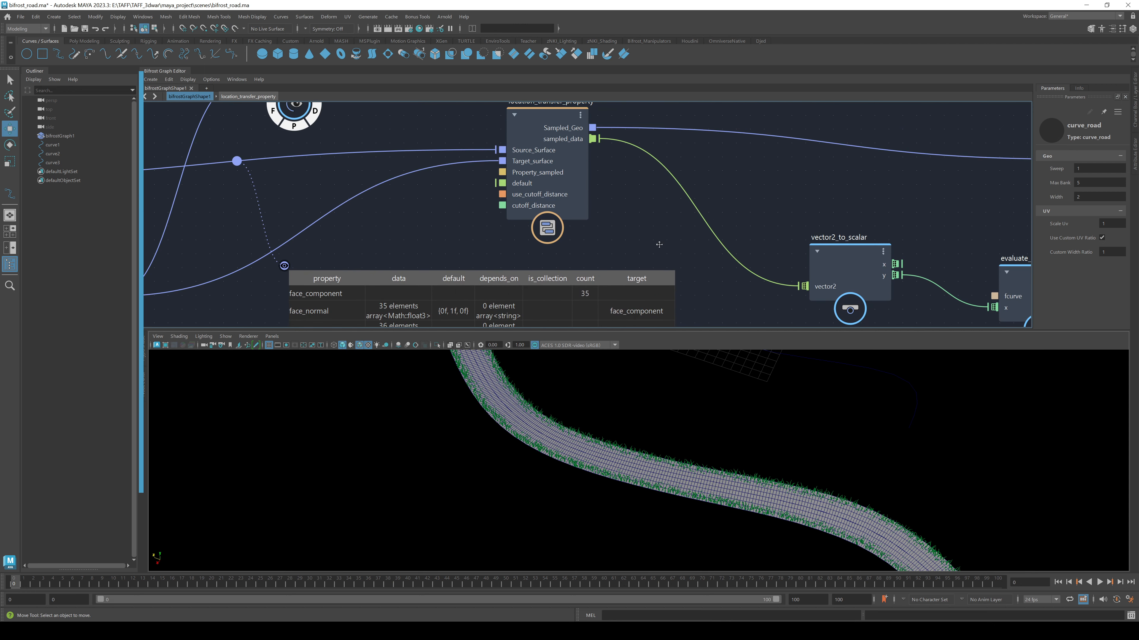
pyautogui.keyDown('alt'); pyautogui.moveTo(659, 244); pyautogui.dragTo(902, 182, button='middle'); pyautogui.keyUp('alt')
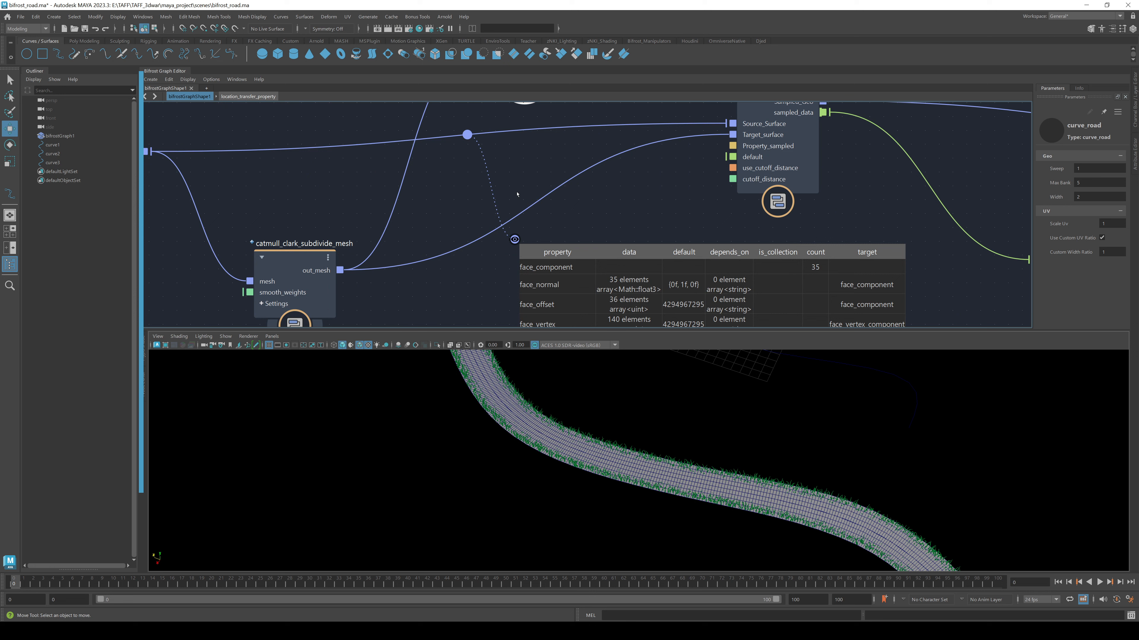
# Step: Add a watchpoint to the wire from catmull_clark_subdivide_mesh to Target_surface, and move the original road mesh's table clear of it
pyautogui.rightClick(546, 192)
pyautogui.click(546, 192)
pyautogui.click(546, 194)
pyautogui.rightClick(546, 194)
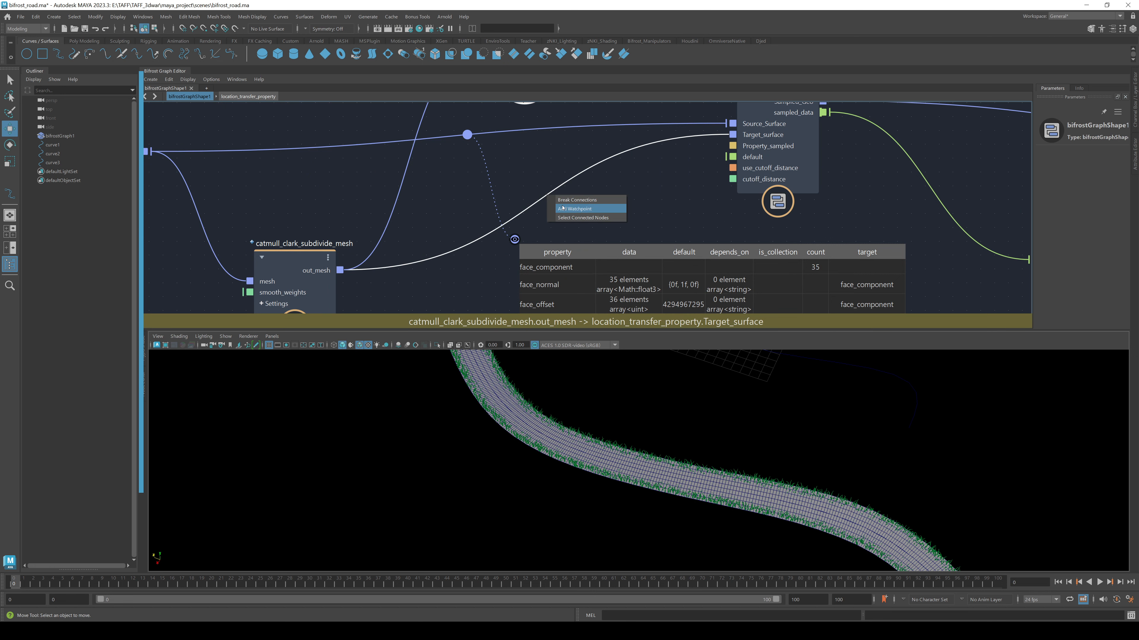
pyautogui.click(563, 208)
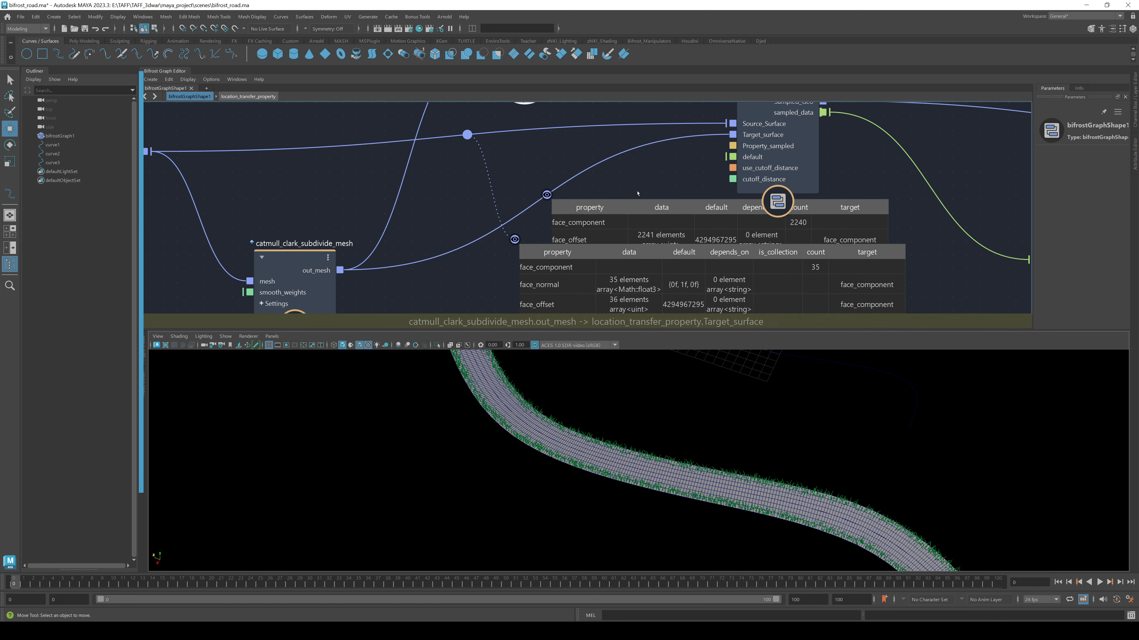
pyautogui.keyDown('alt'); pyautogui.moveTo(636, 188); pyautogui.dragTo(557, 120, button='middle'); pyautogui.keyUp('alt')
pyautogui.moveTo(434, 172); pyautogui.dragTo(319, 344)
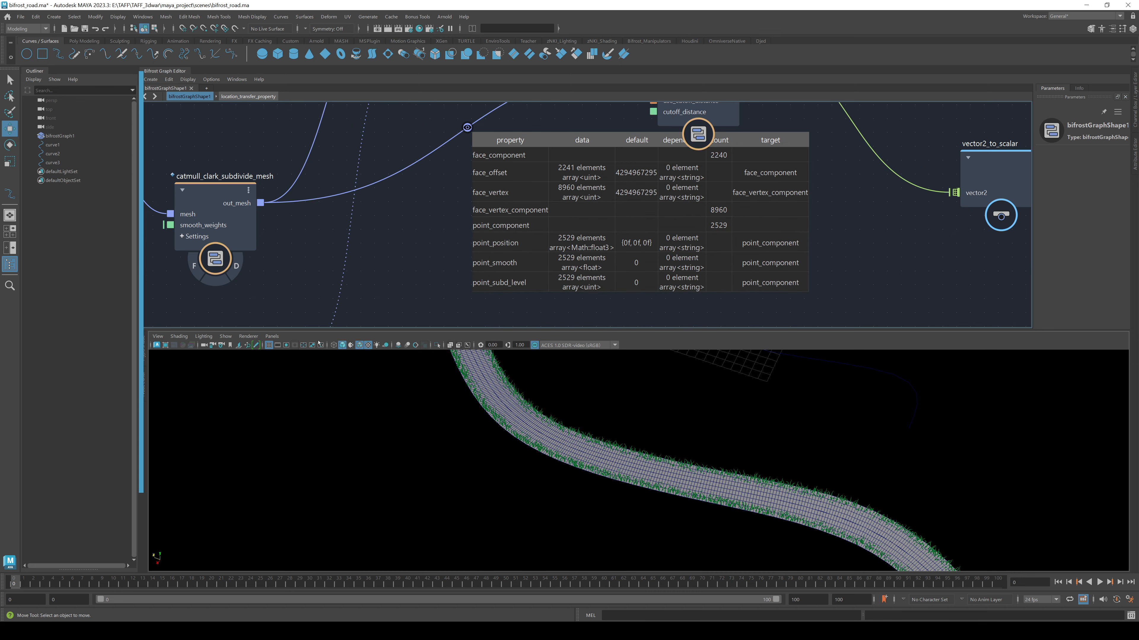
# Step: Examine the location_transfer_property node, its internal graph, and its connections from curve_road and the subdivided mesh
pyautogui.scroll(-5, 410, 277)
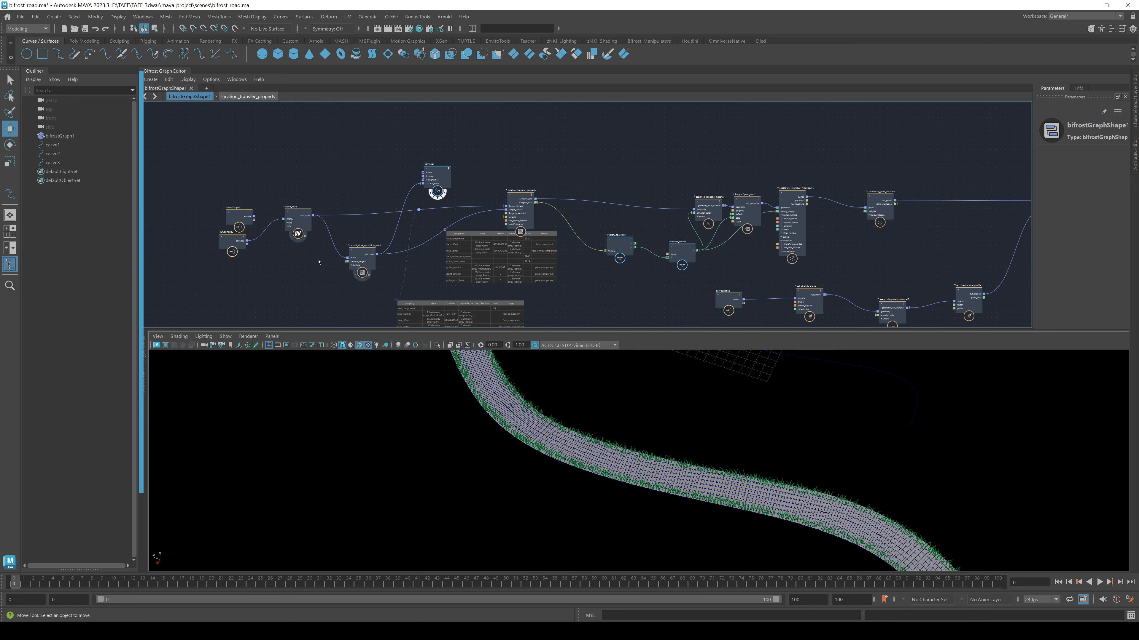
pyautogui.scroll(1, 427, 253)
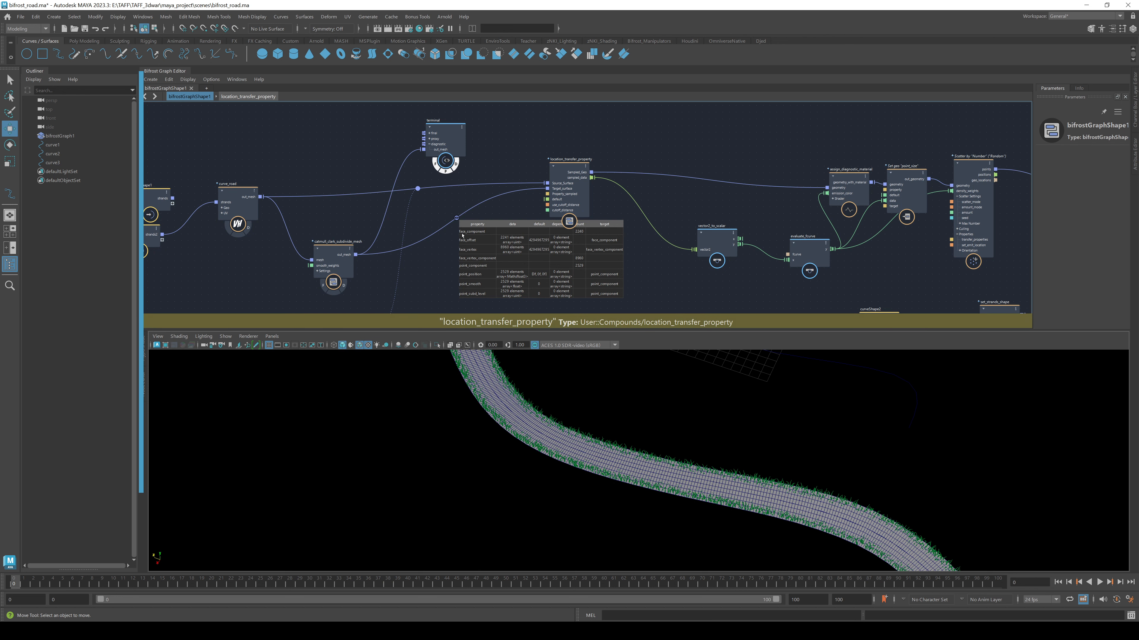
pyautogui.scroll(2, 571, 170)
pyautogui.click(570, 170)
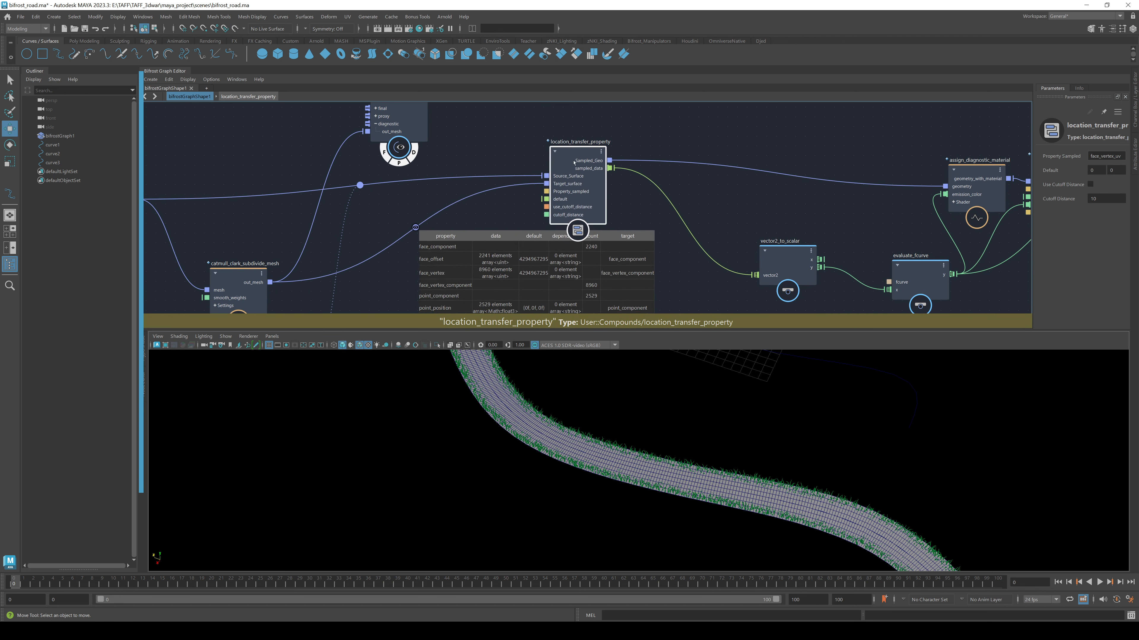
pyautogui.doubleClick(570, 166)
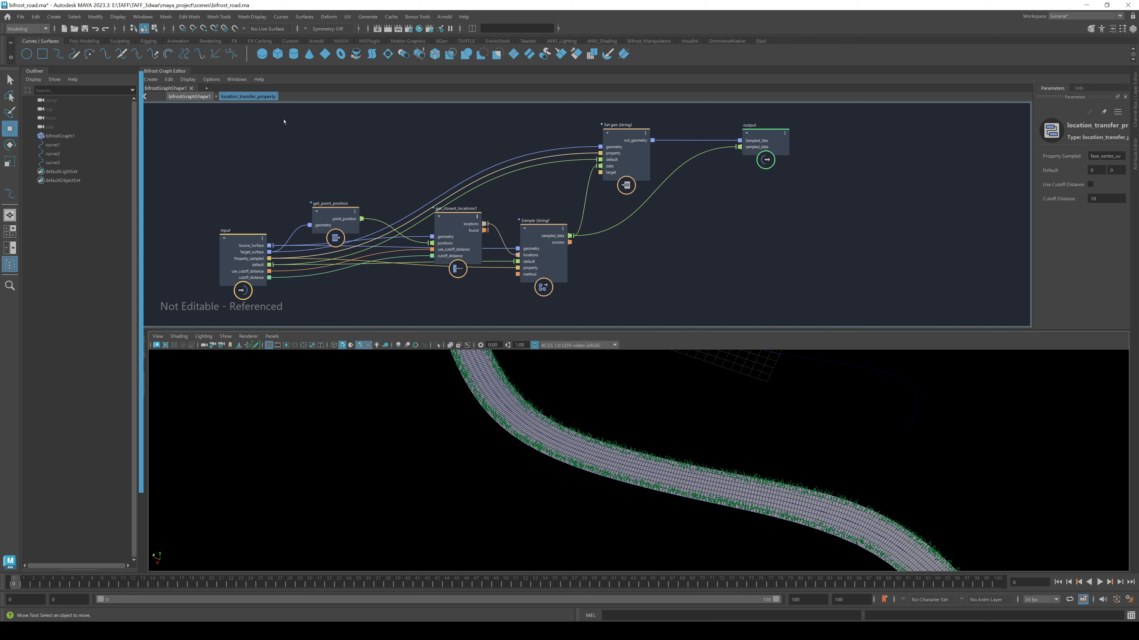
pyautogui.click(185, 96)
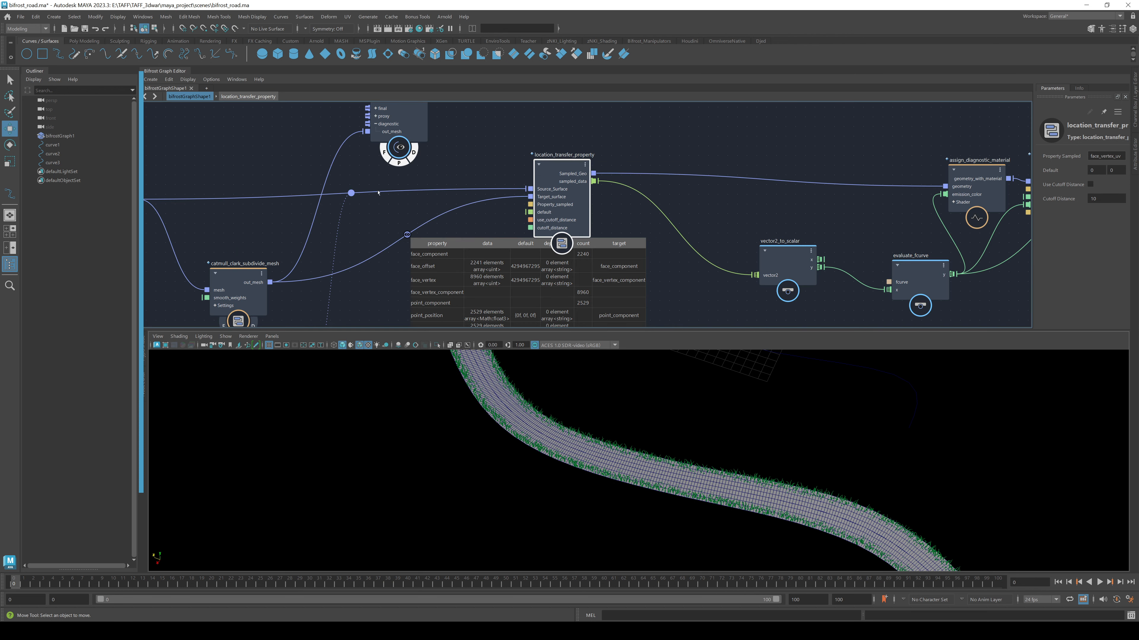
pyautogui.moveTo(155, 116); pyautogui.dragTo(333, 114, button='middle')
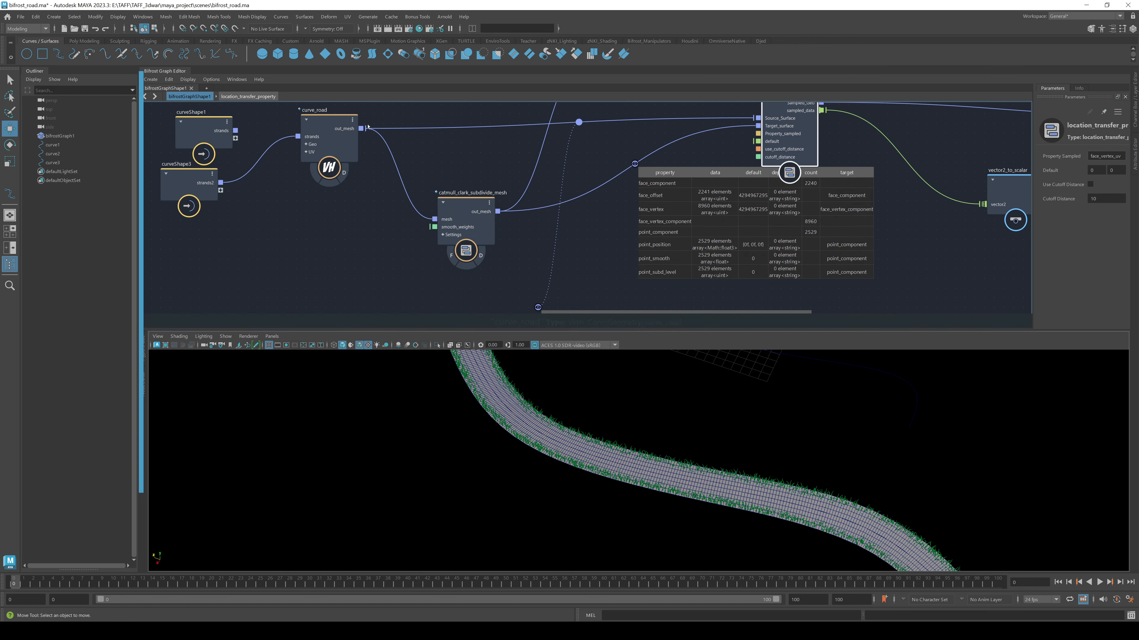
pyautogui.moveTo(662, 133); pyautogui.dragTo(484, 156, button='middle')
pyautogui.moveTo(665, 156); pyautogui.dragTo(330, 139, button='middle')
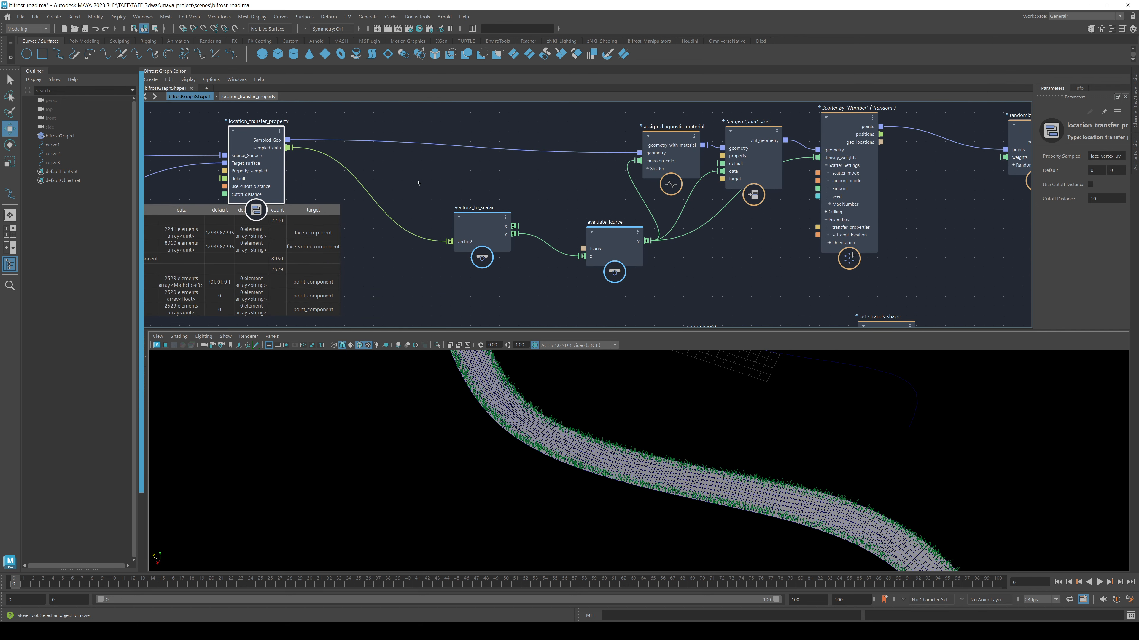
# Step: Remove the watchpoints from the Source_Surface and Target_surface wires
pyautogui.moveTo(329, 255); pyautogui.dragTo(521, 220, button='middle')
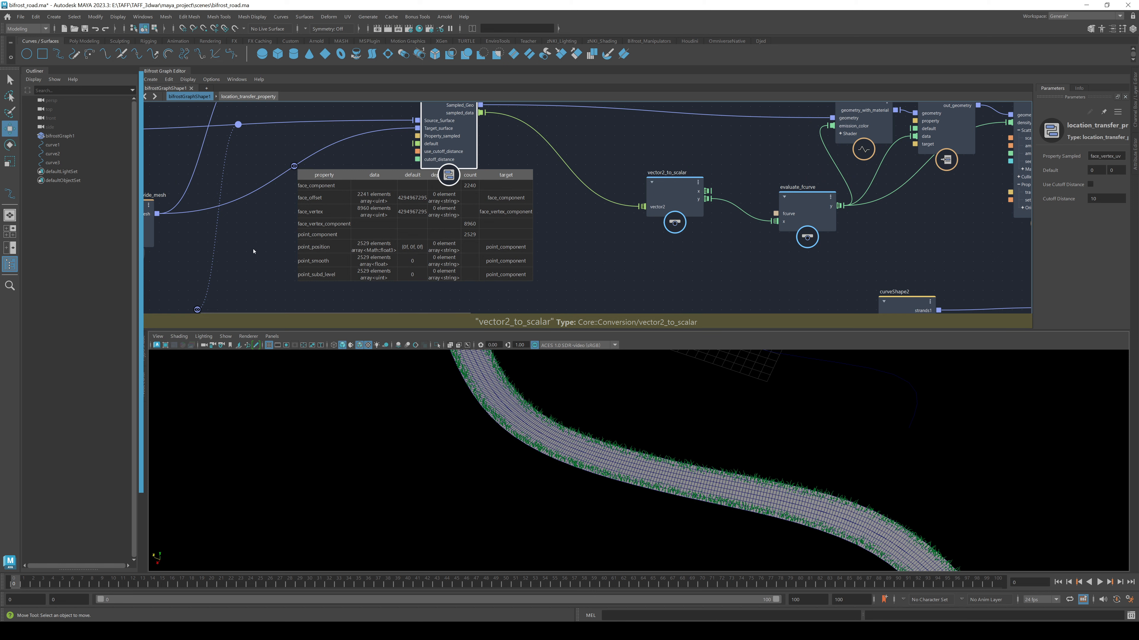
pyautogui.moveTo(388, 186); pyautogui.dragTo(522, 120, button='middle')
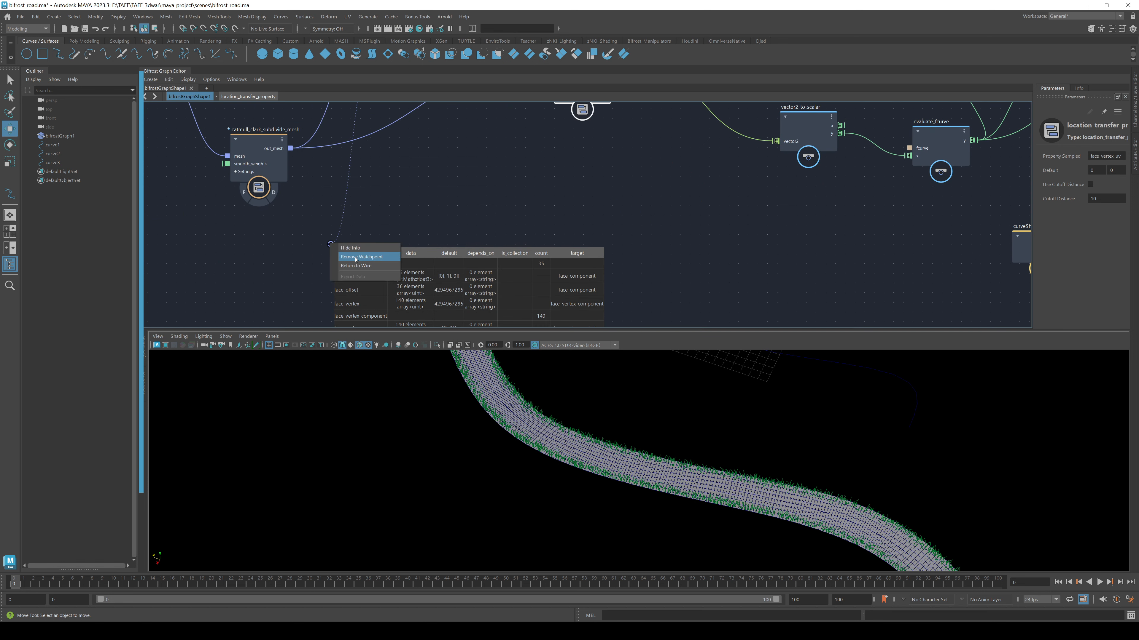
pyautogui.moveTo(655, 107); pyautogui.dragTo(510, 227, button='middle')
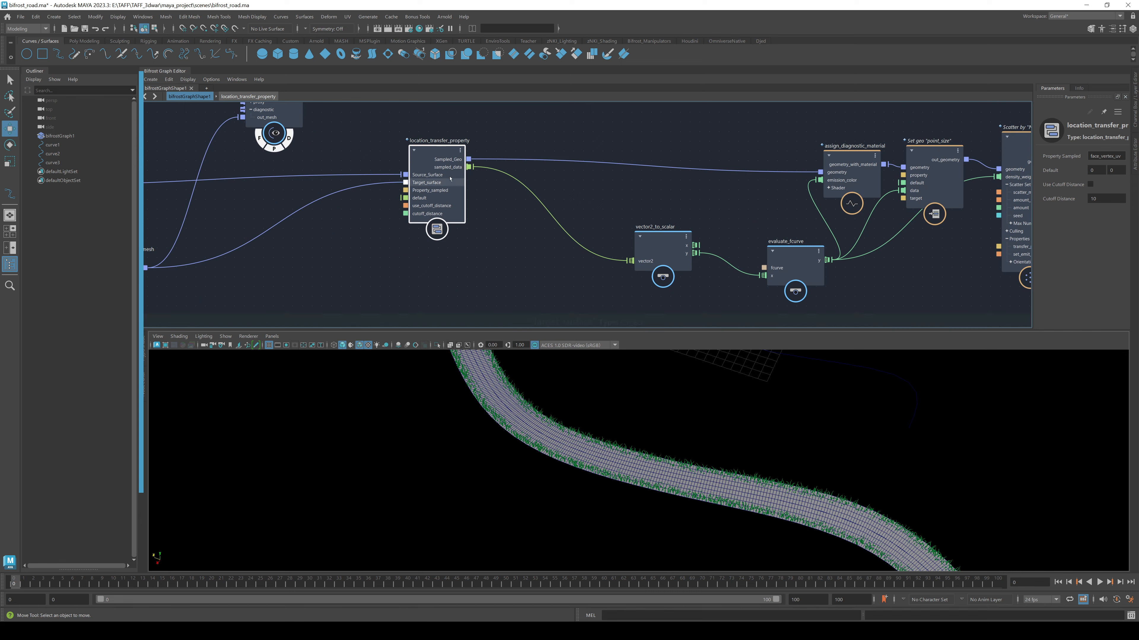
# Step: Place the terminal node above assign_diagnostic_material, and move vector2_to_scalar and evaluate_fcurve closer to location_transfer_property
pyautogui.moveTo(450, 179); pyautogui.dragTo(397, 203, button='middle')
pyautogui.click(280, 134)
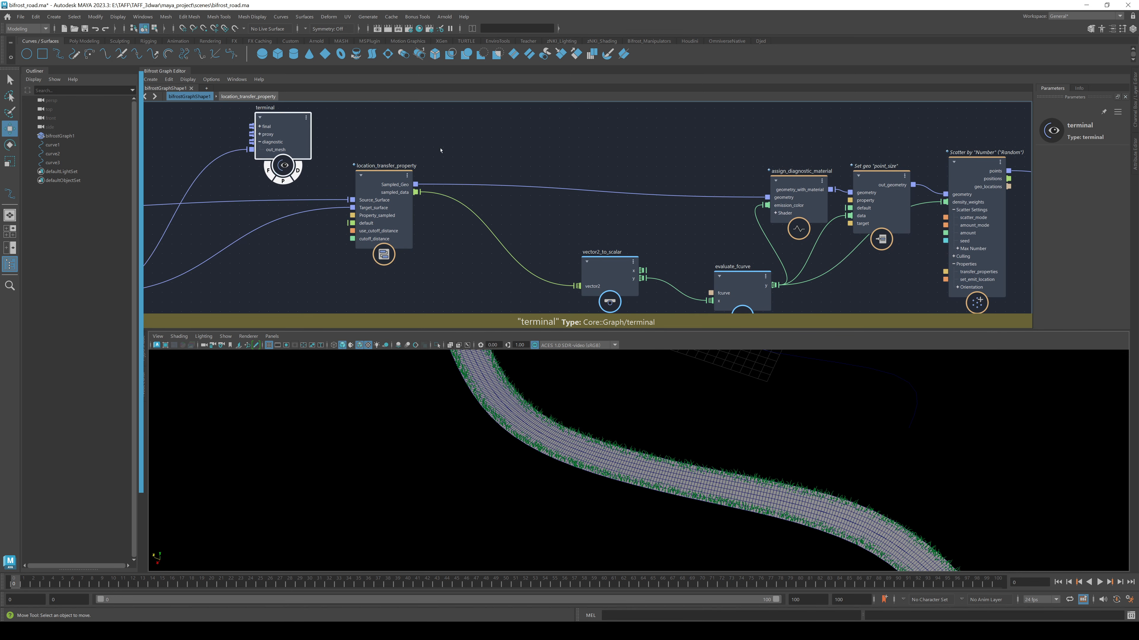
pyautogui.moveTo(280, 135); pyautogui.dragTo(802, 139)
pyautogui.moveTo(776, 205); pyautogui.dragTo(619, 186, button='middle')
pyautogui.moveTo(452, 262); pyautogui.dragTo(348, 285)
pyautogui.moveTo(585, 284); pyautogui.dragTo(484, 292)
# Step: Examine how sampled_data passes through vector2_to_scalar into evaluate_fcurve, and check the value type of location_transfer_property's default port
pyautogui.scroll(2, 235, 179)
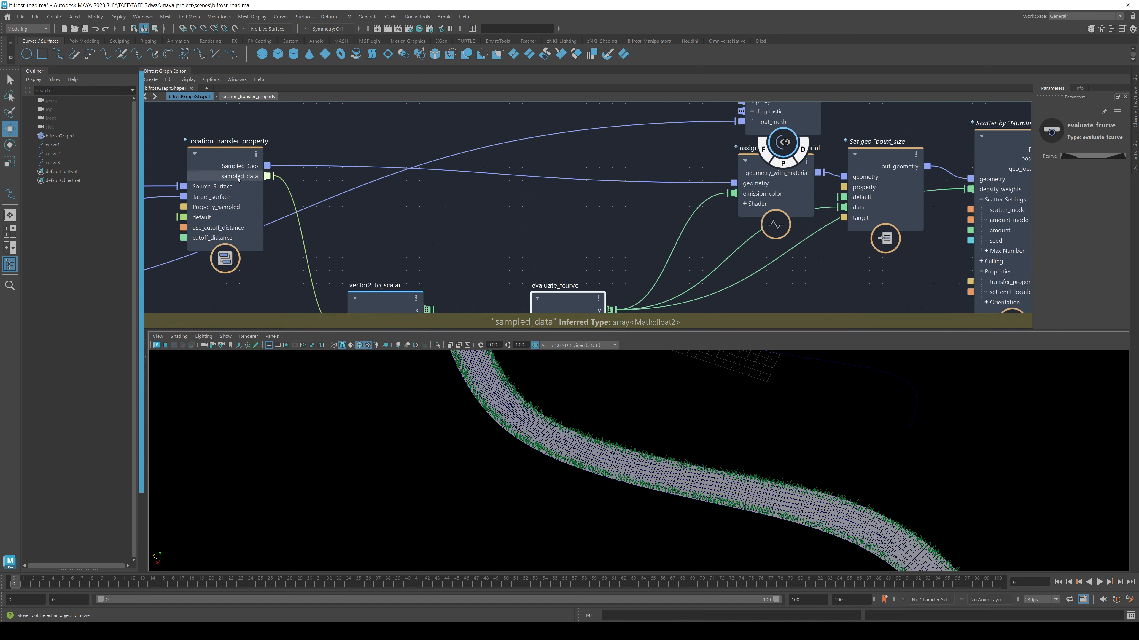
pyautogui.scroll(1, 235, 180)
pyautogui.moveTo(376, 230); pyautogui.dragTo(402, 183, button='middle')
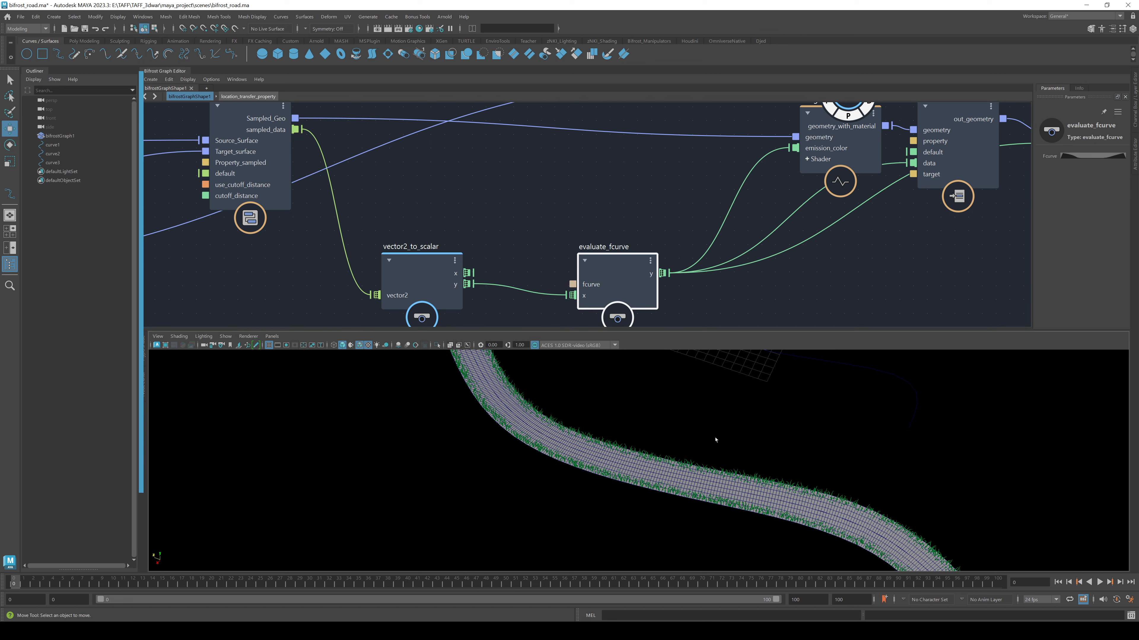
pyautogui.keyDown('alt'); pyautogui.moveTo(540, 435); pyautogui.dragTo(526, 424); pyautogui.keyUp('alt')
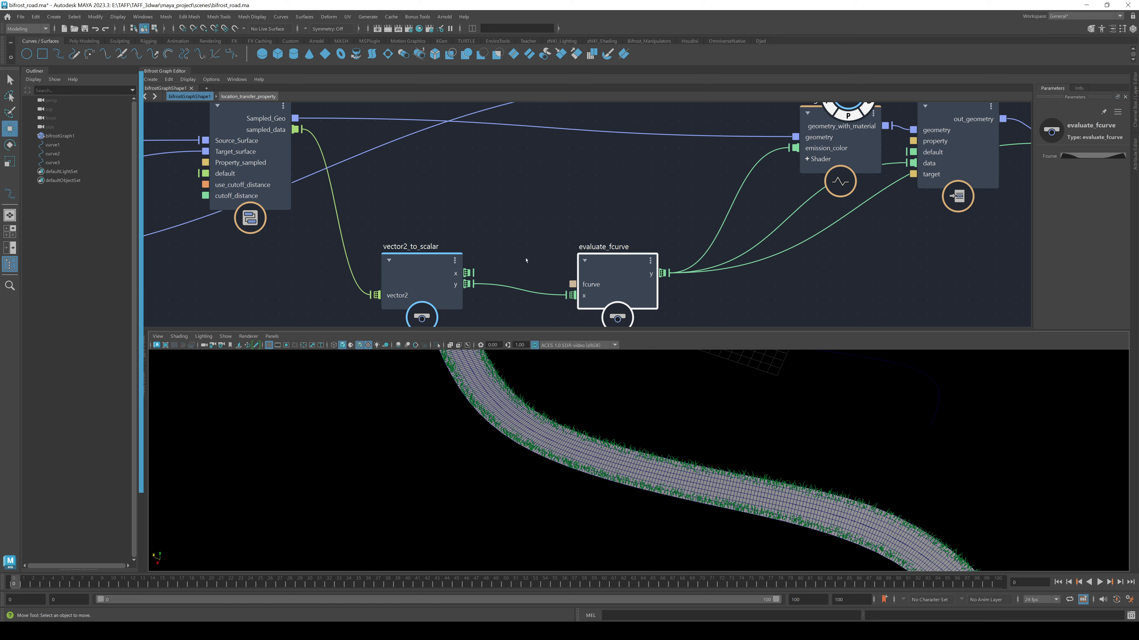
pyautogui.moveTo(526, 260); pyautogui.dragTo(388, 244, button='middle')
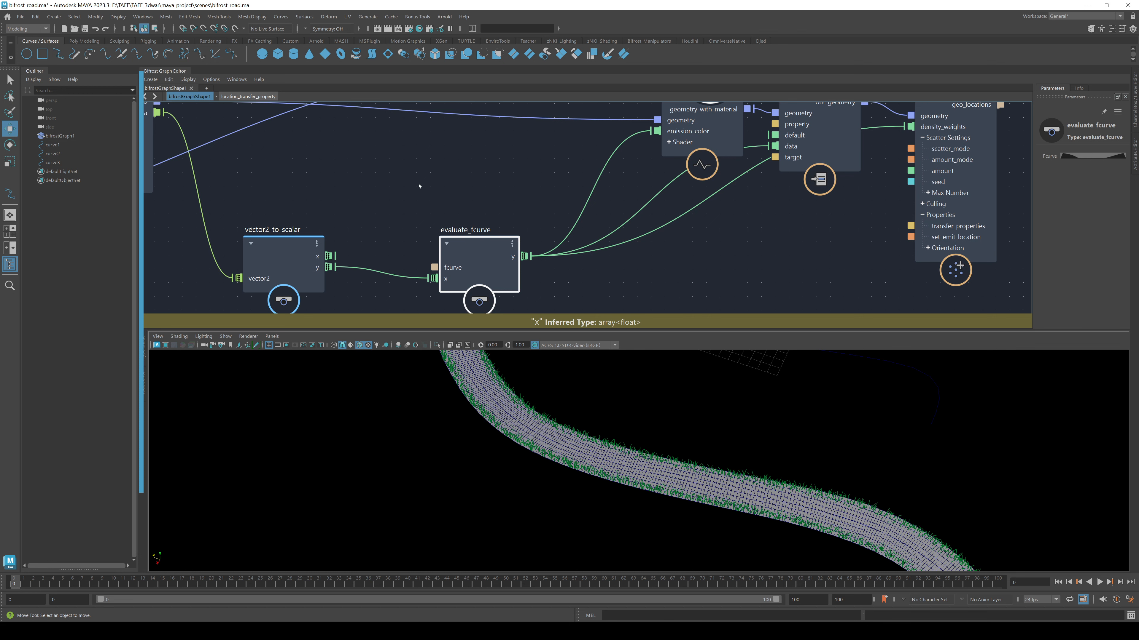
pyautogui.moveTo(144, 139); pyautogui.dragTo(280, 168, button='middle')
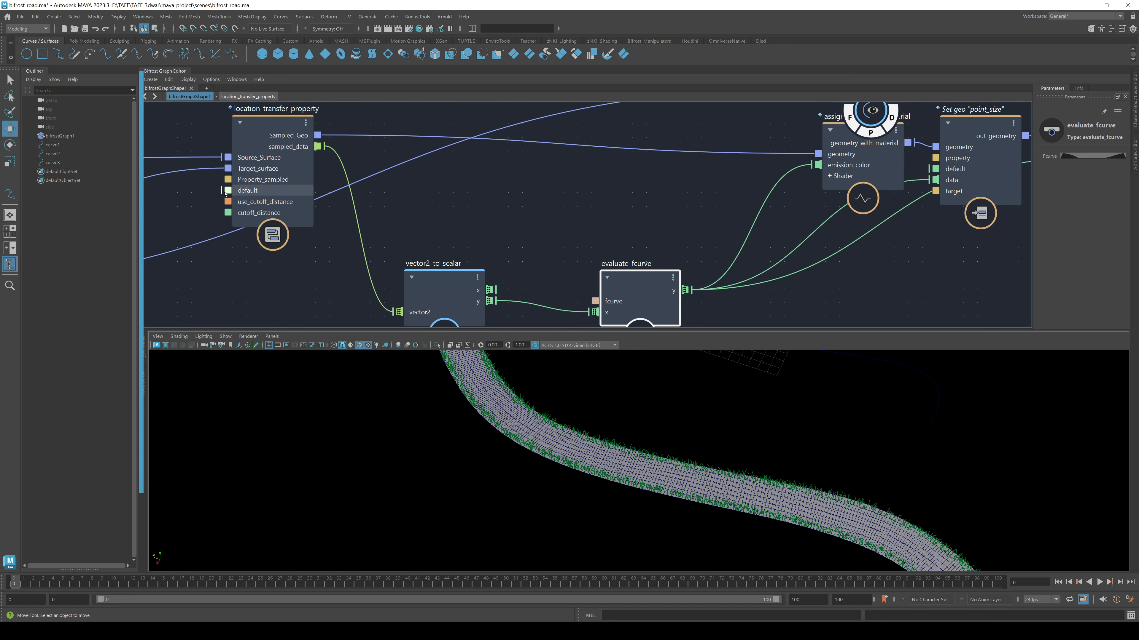
pyautogui.rightClick(234, 192)
pyautogui.moveTo(281, 206)
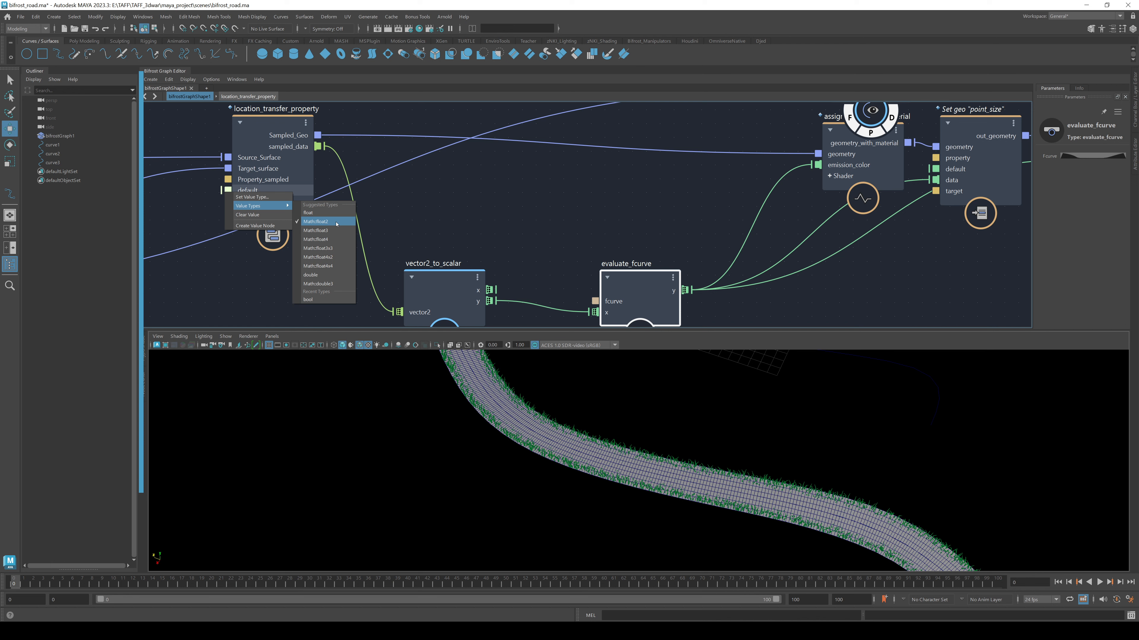
pyautogui.press('Escape')
# Step: Separate assign_diagnostic_material from the terminal and connect its geometry_with_material output to the terminal's out_mesh input
pyautogui.moveTo(609, 216); pyautogui.dragTo(260, 250, button='middle')
pyautogui.moveTo(537, 184); pyautogui.dragTo(391, 182)
pyautogui.scroll(-2, 398, 188)
pyautogui.moveTo(430, 193); pyautogui.dragTo(439, 216, button='middle')
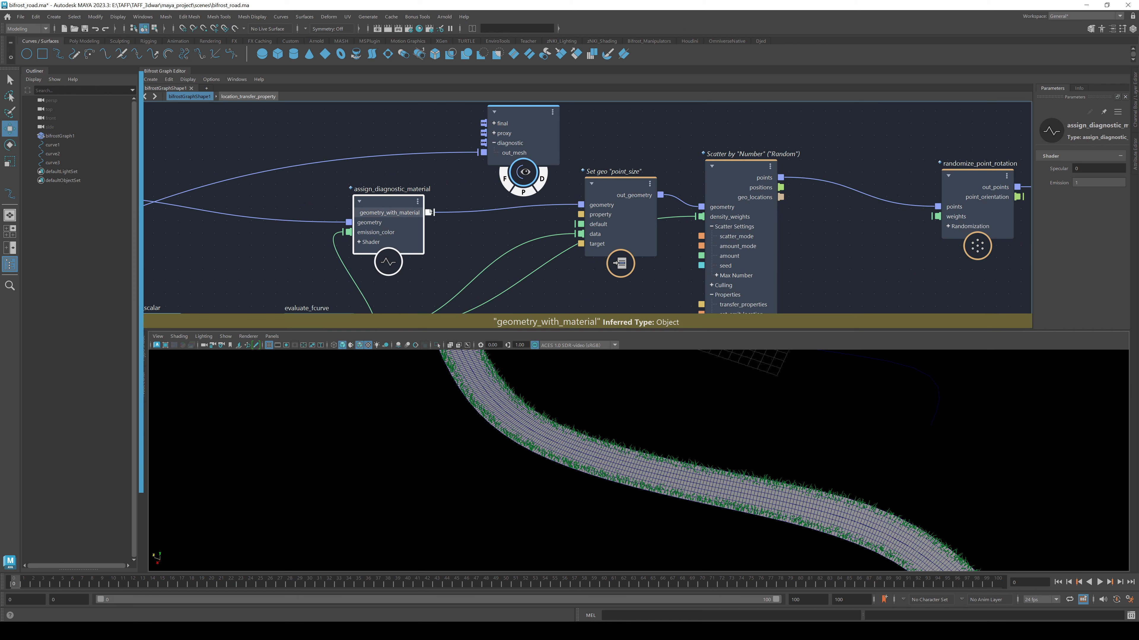
pyautogui.moveTo(429, 212); pyautogui.dragTo(486, 158)
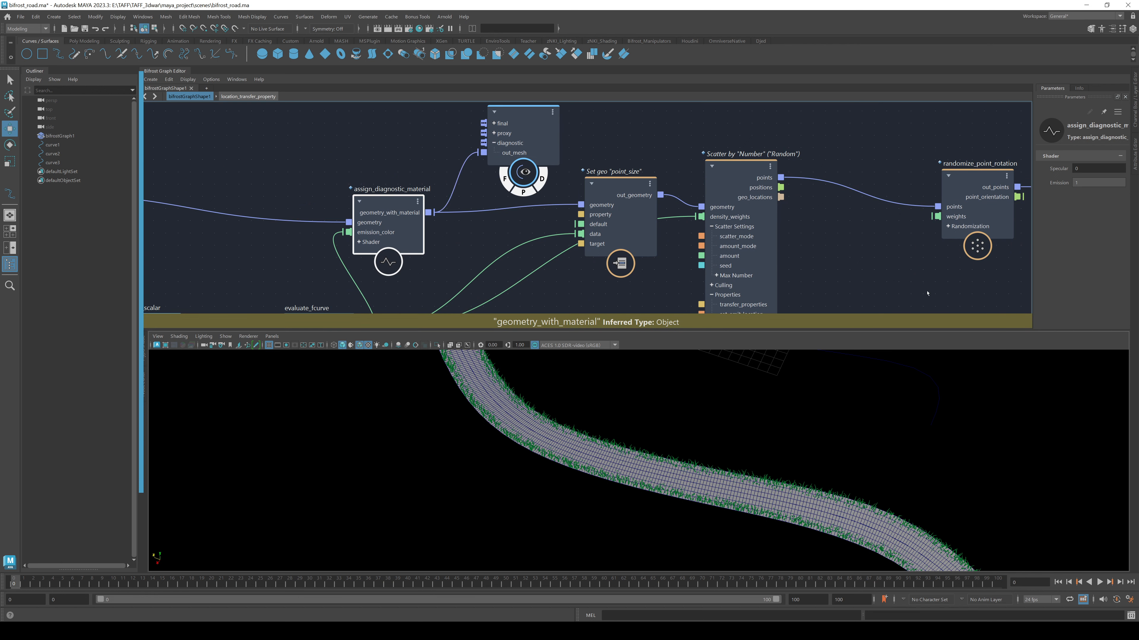
pyautogui.moveTo(927, 292); pyautogui.dragTo(537, 278, button='middle')
pyautogui.moveTo(822, 271)
pyautogui.mouseDown(button='middle')
pyautogui.moveTo(643, 279)
pyautogui.moveTo(1134, 171)
pyautogui.mouseUp(button='middle')
pyautogui.moveTo(609, 267); pyautogui.dragTo(692, 226, button='middle')
pyautogui.keyDown('alt'); pyautogui.moveTo(487, 399); pyautogui.dragTo(530, 406, button='right'); pyautogui.keyUp('alt')
pyautogui.moveTo(461, 438)
pyautogui.keyDown('alt'); pyautogui.mouseDown()
pyautogui.moveTo(523, 452)
pyautogui.moveTo(455, 437)
pyautogui.mouseUp(); pyautogui.keyUp('alt')
# Step: Connect the y output of vector2_to_scalar to the emission_color input of assign_diagnostic_material
pyautogui.moveTo(427, 275); pyautogui.dragTo(740, 325, button='middle')
pyautogui.moveTo(470, 220); pyautogui.dragTo(463, 226)
pyautogui.moveTo(501, 193); pyautogui.dragTo(484, 215, button='middle')
pyautogui.moveTo(488, 264); pyautogui.dragTo(654, 149)
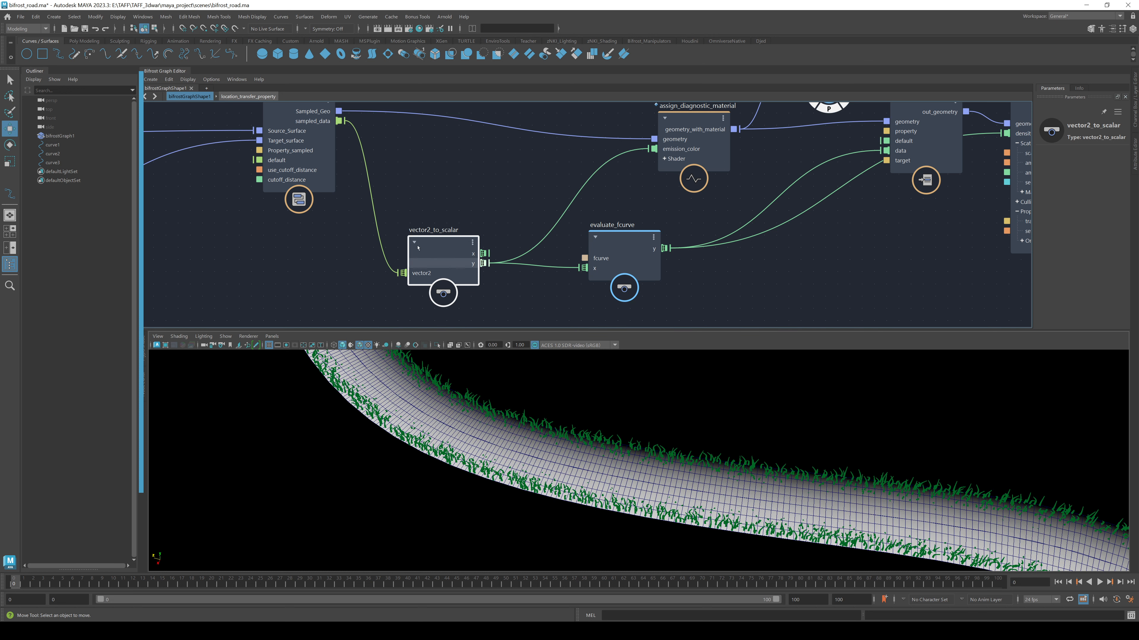
# Step: Connect the x output of vector2_to_scalar to emission_color instead and view the shading along the whole road
pyautogui.moveTo(483, 253); pyautogui.dragTo(654, 149)
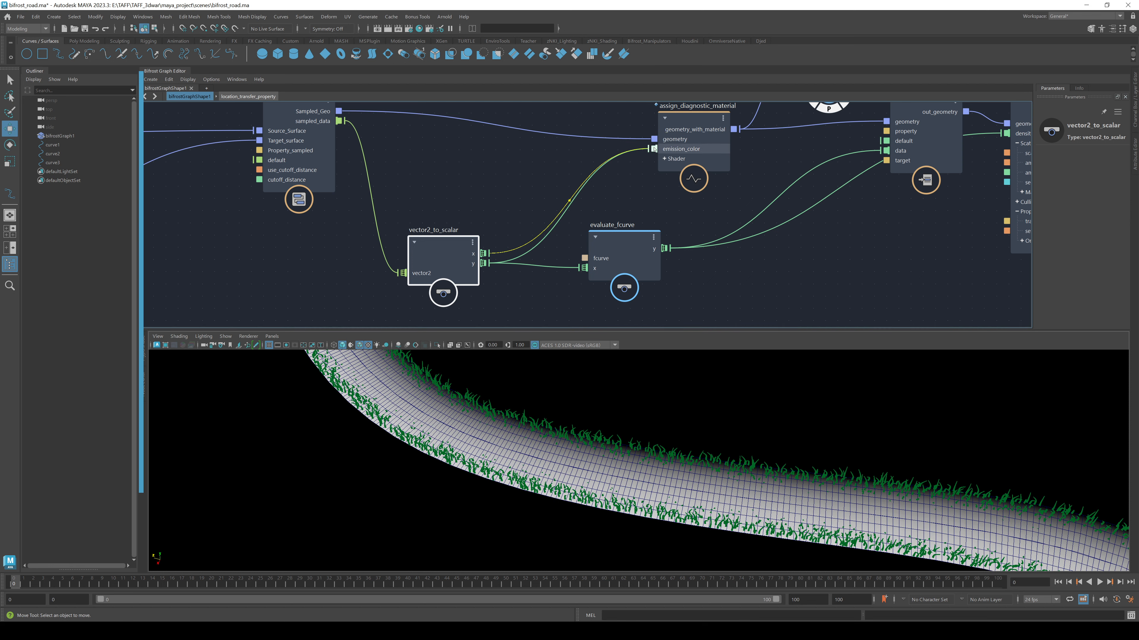
pyautogui.keyDown('alt'); pyautogui.moveTo(776, 445); pyautogui.dragTo(353, 425, button='right'); pyautogui.keyUp('alt')
pyautogui.keyDown('alt'); pyautogui.moveTo(354, 424); pyautogui.dragTo(501, 452); pyautogui.keyUp('alt')
pyautogui.keyDown('alt'); pyautogui.moveTo(798, 428); pyautogui.dragTo(666, 456); pyautogui.keyUp('alt')
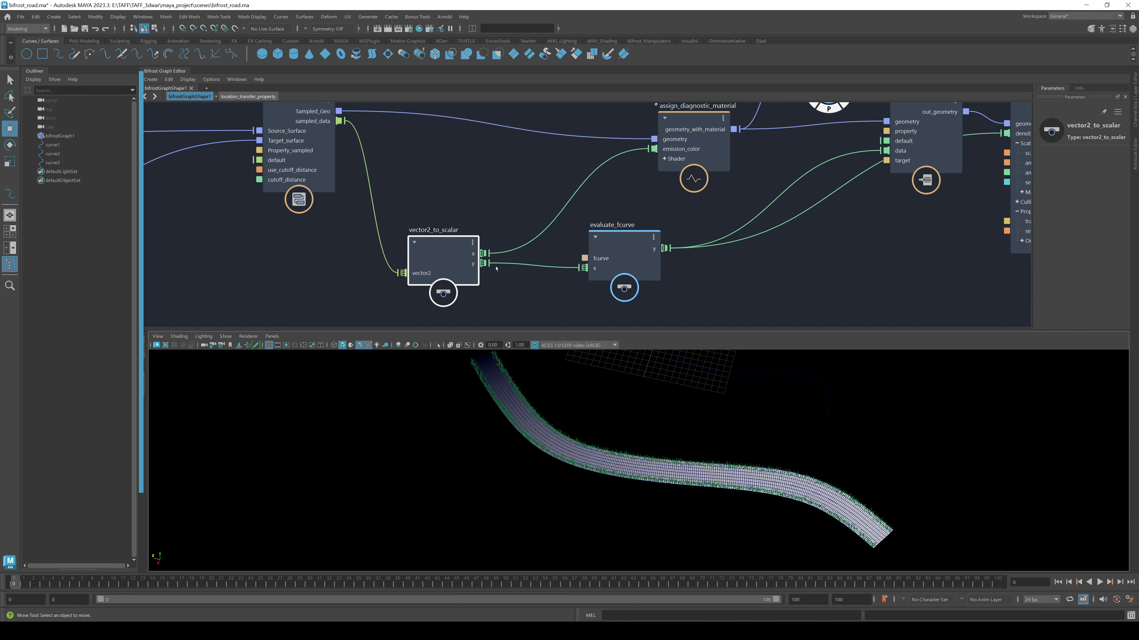
# Step: Connect the y output of vector2_to_scalar back to emission_color and inspect the shading across the road up close
pyautogui.moveTo(484, 264); pyautogui.dragTo(642, 173)
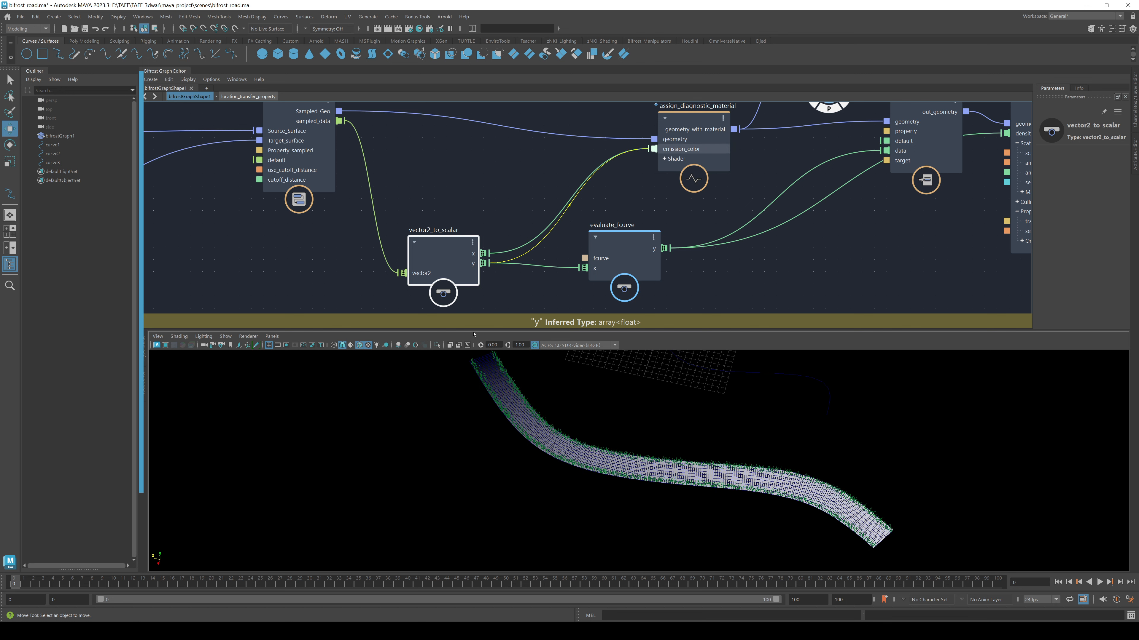
pyautogui.keyDown('alt'); pyautogui.moveTo(505, 404); pyautogui.dragTo(650, 399, button='right'); pyautogui.keyUp('alt')
pyautogui.keyDown('alt'); pyautogui.moveTo(725, 282); pyautogui.dragTo(543, 300, button='middle'); pyautogui.keyUp('alt')
# Step: Open the evaluate_fcurve curve for editing and delete the two low points on either side of its middle point
pyautogui.click(442, 266)
pyautogui.moveTo(437, 268)
pyautogui.mouseDown()
pyautogui.moveTo(447, 238)
pyautogui.moveTo(441, 259)
pyautogui.mouseUp()
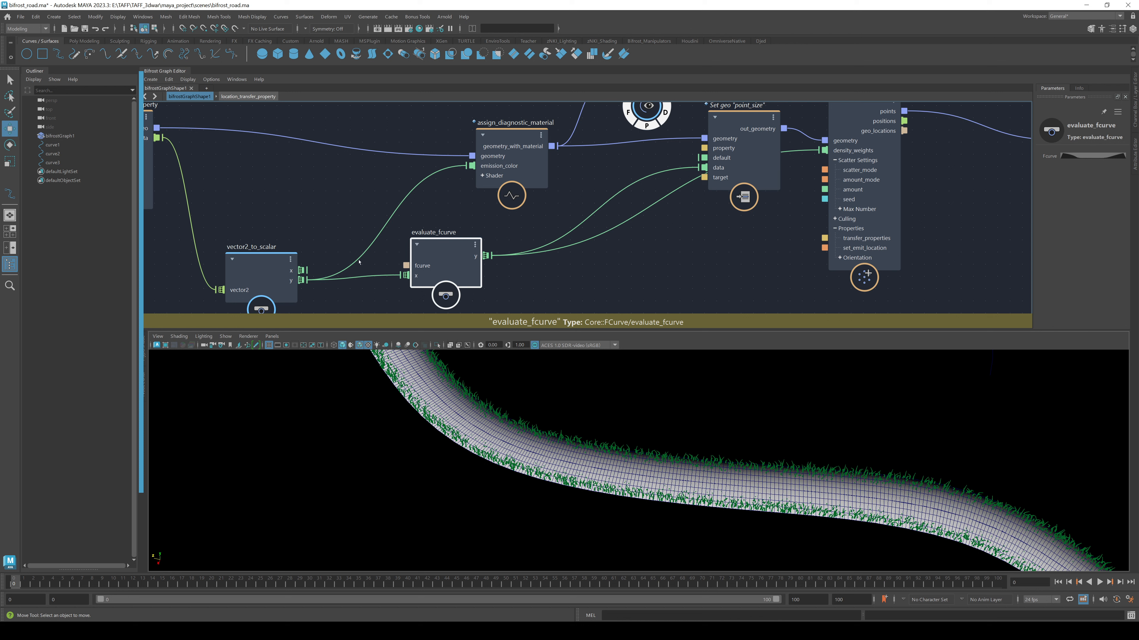
pyautogui.click(1071, 156)
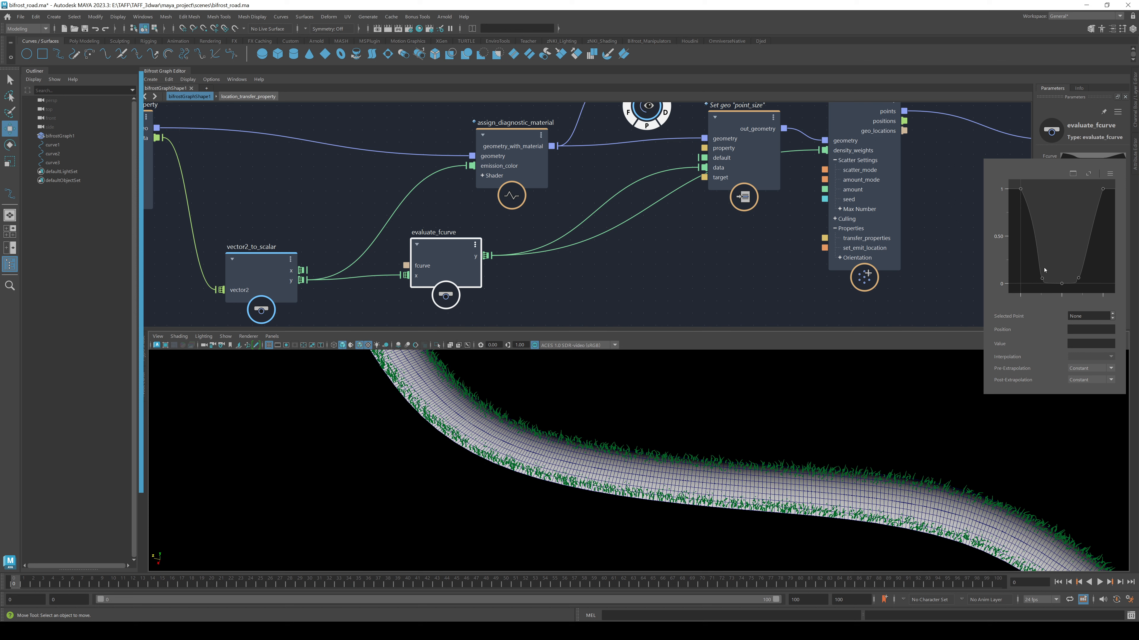
pyautogui.click(1041, 279)
pyautogui.press('Delete')
pyautogui.press('Delete')
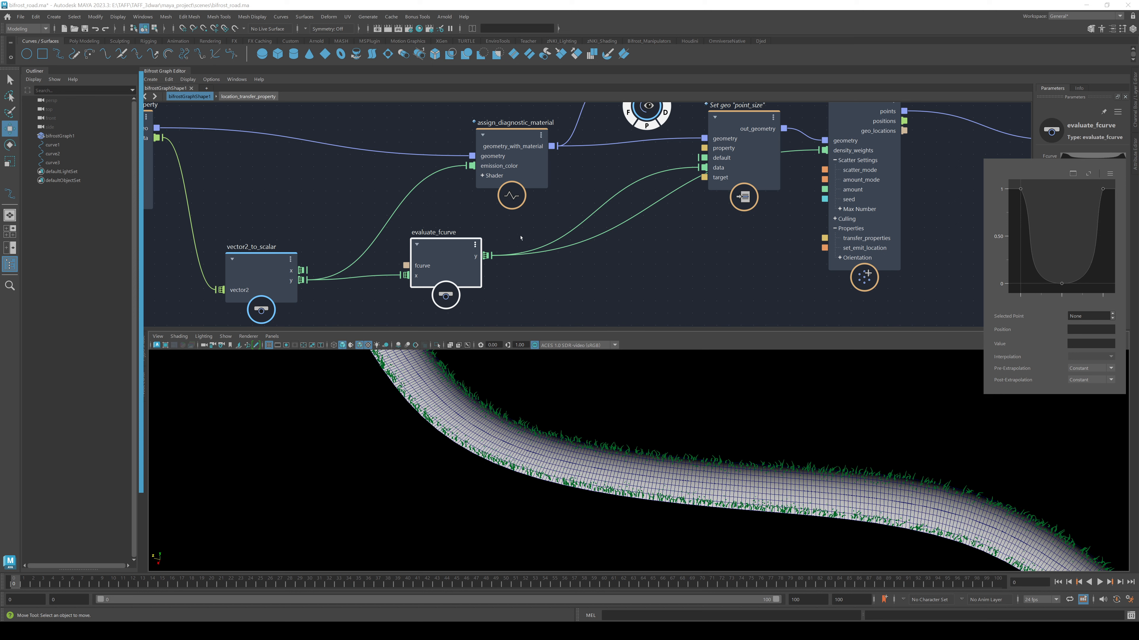
# Step: Connect the y output of evaluate_fcurve to emission_color and open its curve with the middle point selected
pyautogui.moveTo(488, 255); pyautogui.dragTo(472, 167)
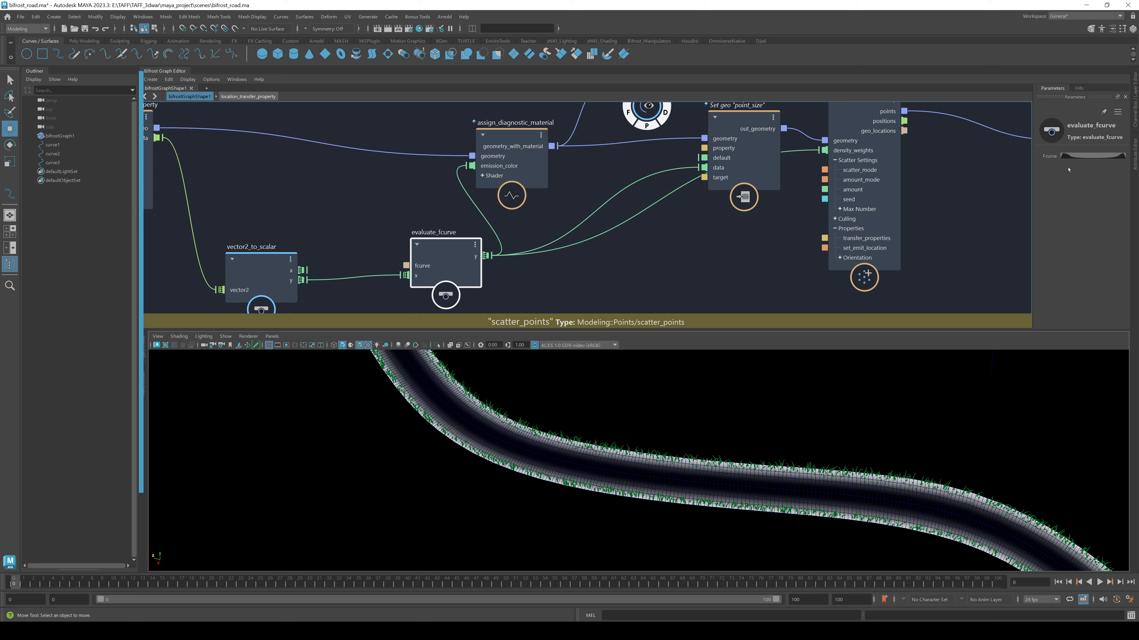
pyautogui.click(1092, 156)
pyautogui.click(1065, 283)
pyautogui.moveTo(1066, 284)
pyautogui.mouseDown()
pyautogui.moveTo(1045, 281)
pyautogui.moveTo(1057, 278)
pyautogui.mouseUp()
pyautogui.press('Delete')
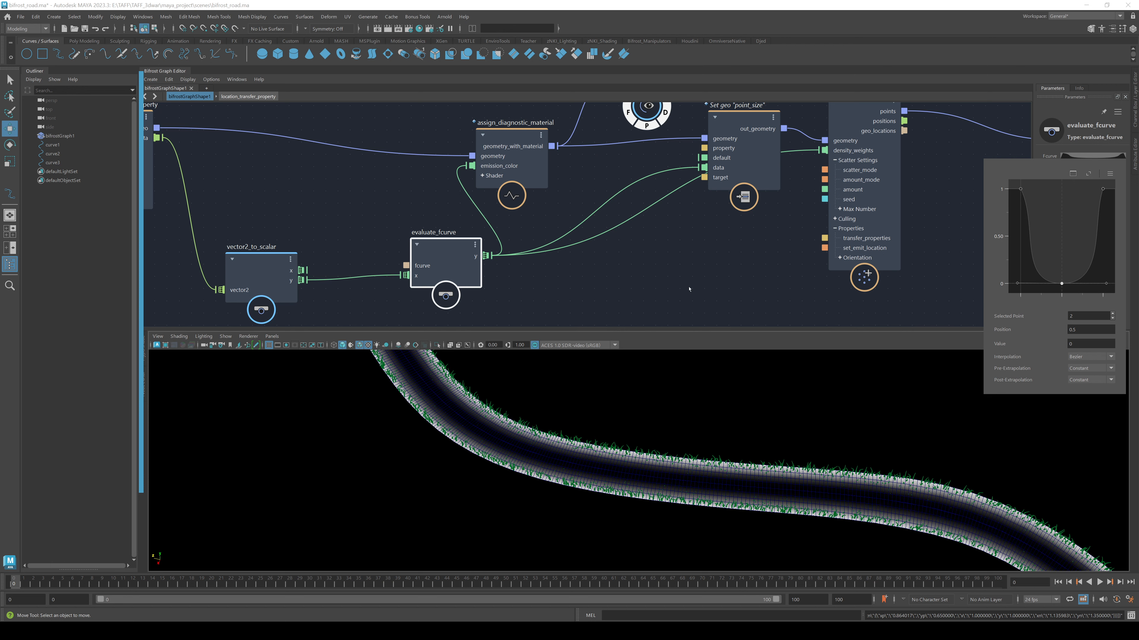
# Step: Move the Set geo "point_size" node closer to the assign_diagnostic_material node
pyautogui.keyDown('alt'); pyautogui.moveTo(713, 278); pyautogui.dragTo(635, 337, button='middle'); pyautogui.keyUp('alt')
pyautogui.scroll(-3, 455, 236)
pyautogui.moveTo(444, 208); pyautogui.dragTo(387, 198)
pyautogui.moveTo(541, 158); pyautogui.dragTo(717, 68)
pyautogui.moveTo(618, 200); pyautogui.dragTo(588, 194)
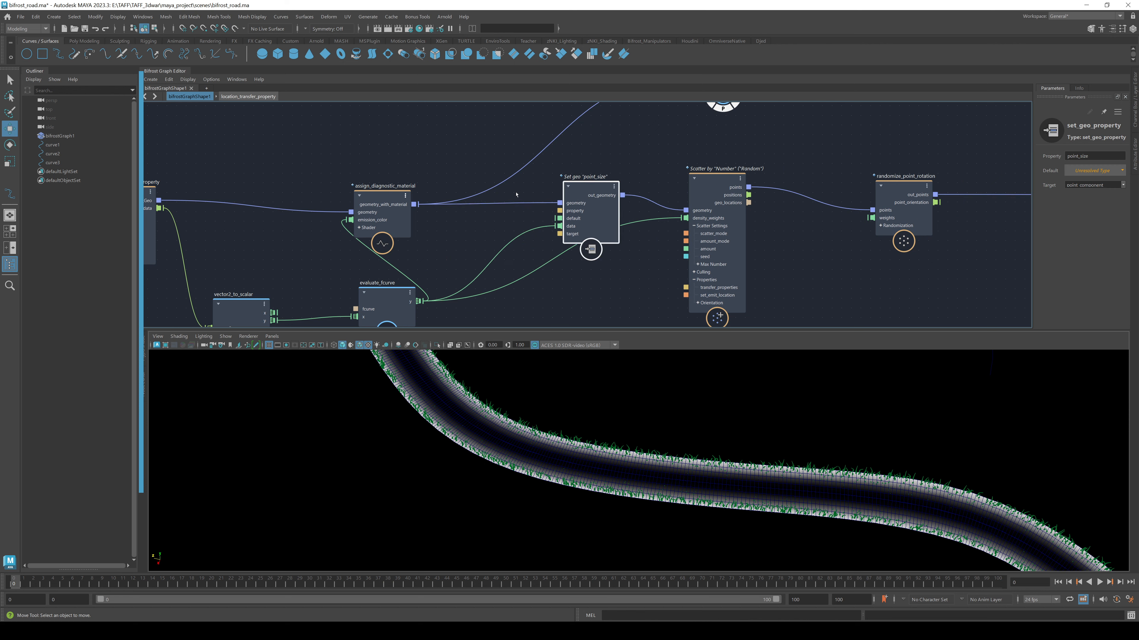
pyautogui.moveTo(516, 194); pyautogui.dragTo(472, 195)
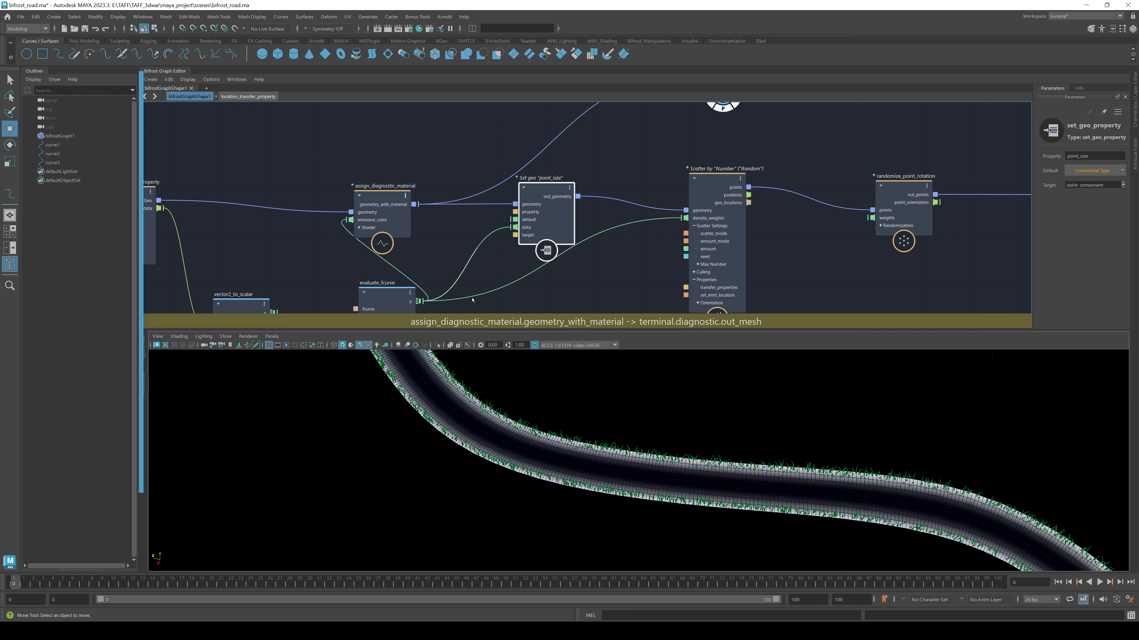
pyautogui.keyDown('alt'); pyautogui.moveTo(460, 206); pyautogui.dragTo(445, 164, button='middle'); pyautogui.keyUp('alt')
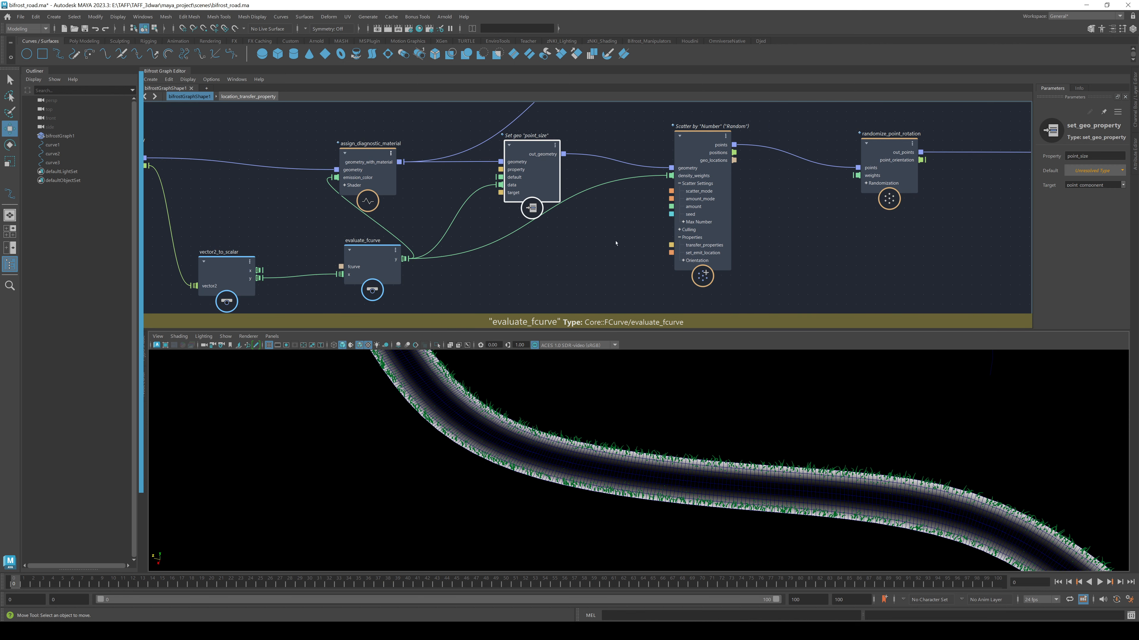
# Step: Shift the scatter_points node slightly away from the Set geo "point_size" node and check the grass along the road
pyautogui.scroll(2, 740, 158)
pyautogui.click(726, 156)
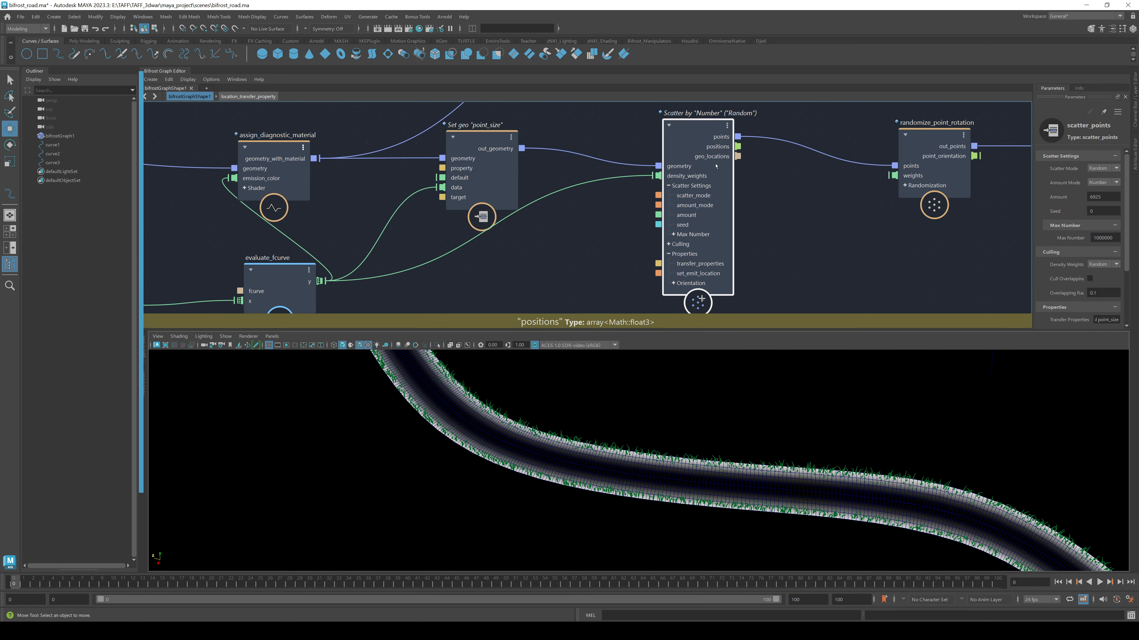
pyautogui.moveTo(726, 156); pyautogui.dragTo(744, 165)
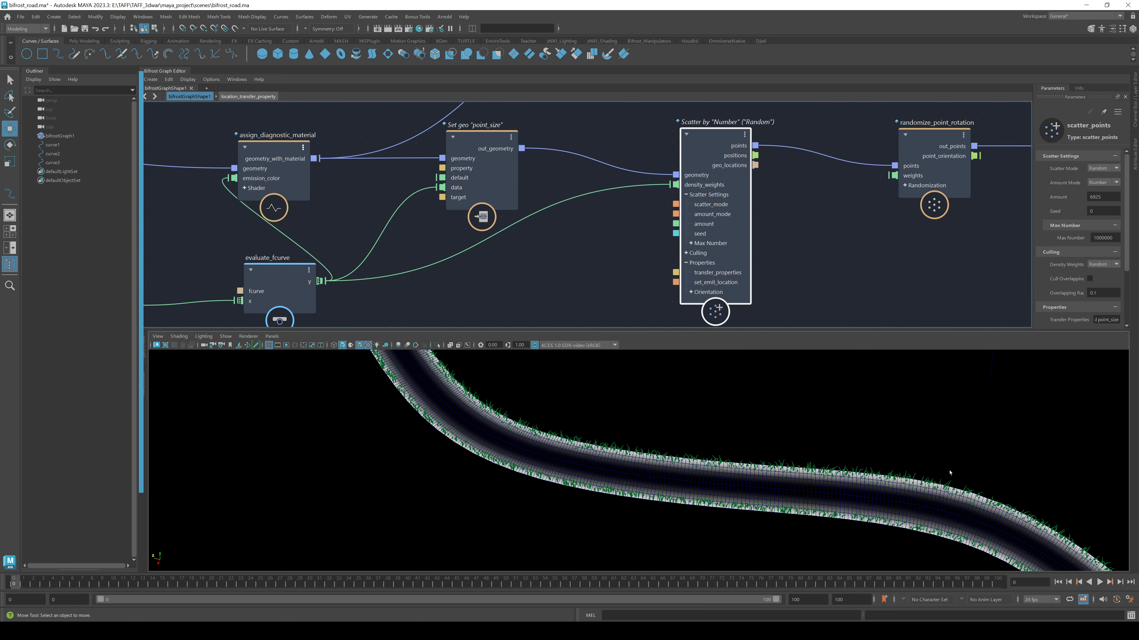
pyautogui.scroll(4, 597, 486)
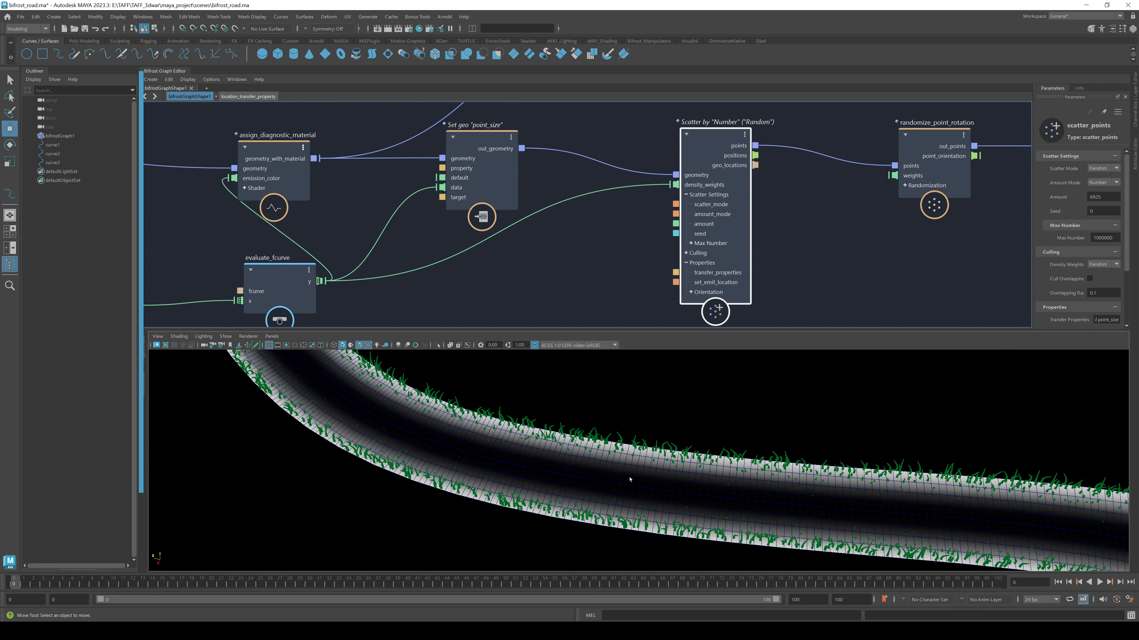
pyautogui.scroll(-2, 630, 480)
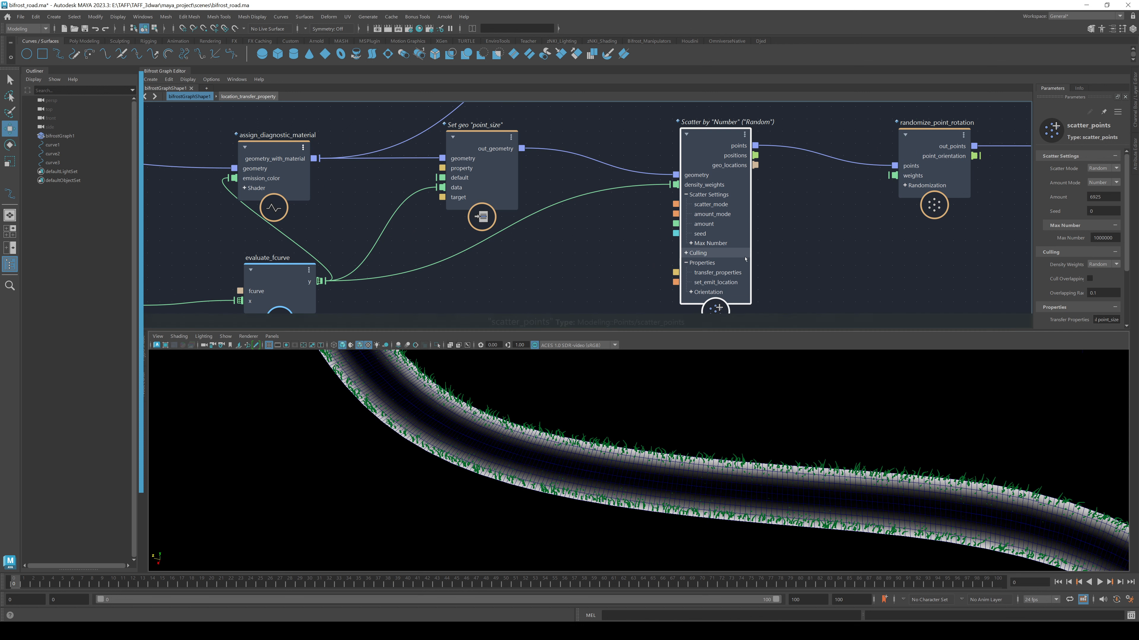
# Step: Select the Set geo "point_size" node, adjust its place in the graph and inspect the blade sizes across the road up close
pyautogui.moveTo(569, 264); pyautogui.dragTo(646, 326, button='middle')
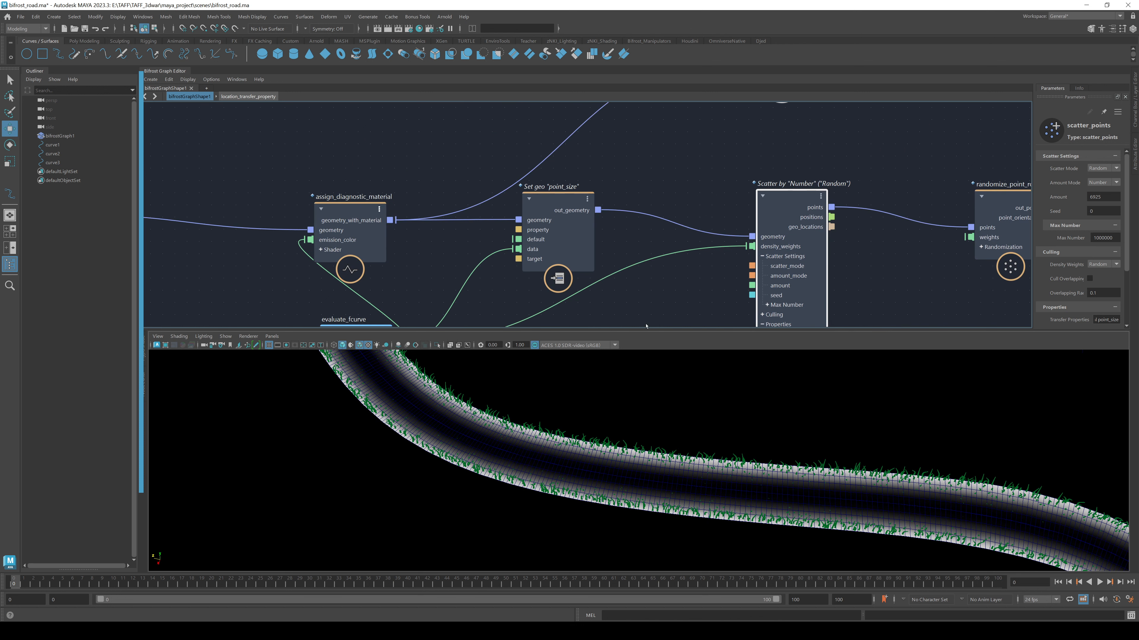
pyautogui.click(570, 209)
pyautogui.moveTo(571, 209); pyautogui.dragTo(602, 209)
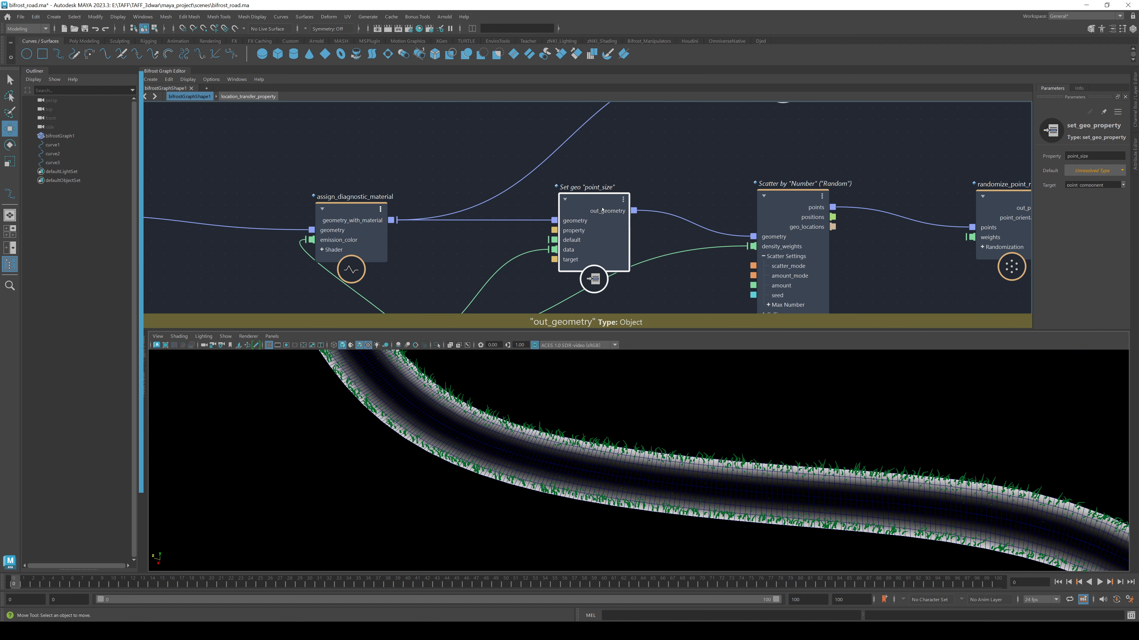
pyautogui.scroll(6, 756, 439)
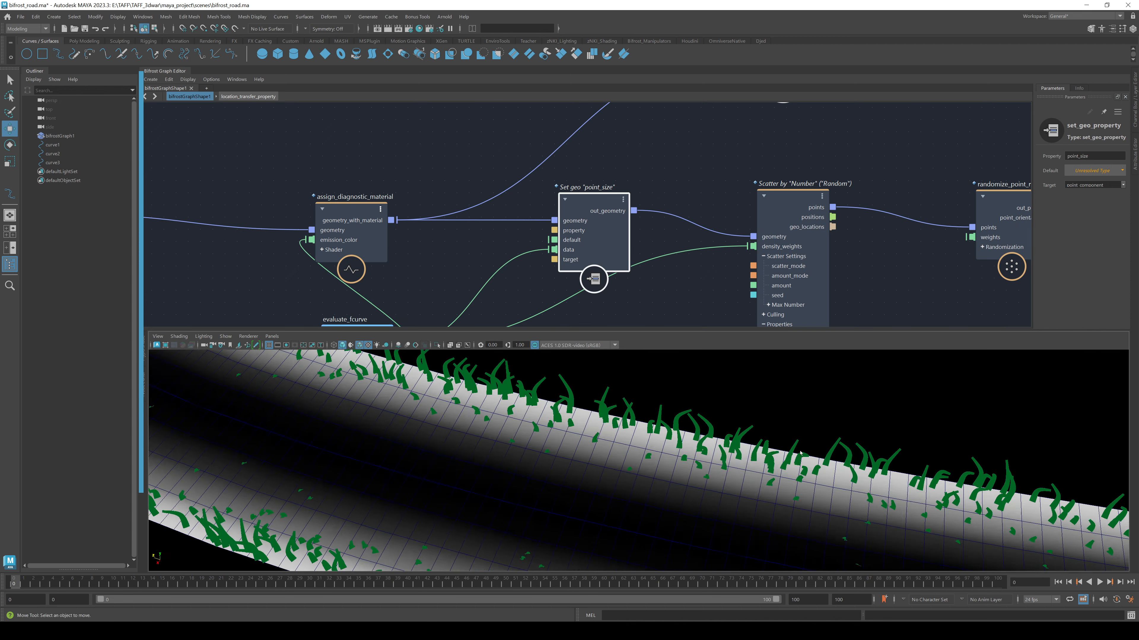
pyautogui.keyDown('alt'); pyautogui.moveTo(717, 448); pyautogui.dragTo(757, 439); pyautogui.keyUp('alt')
pyautogui.scroll(-8, 757, 438)
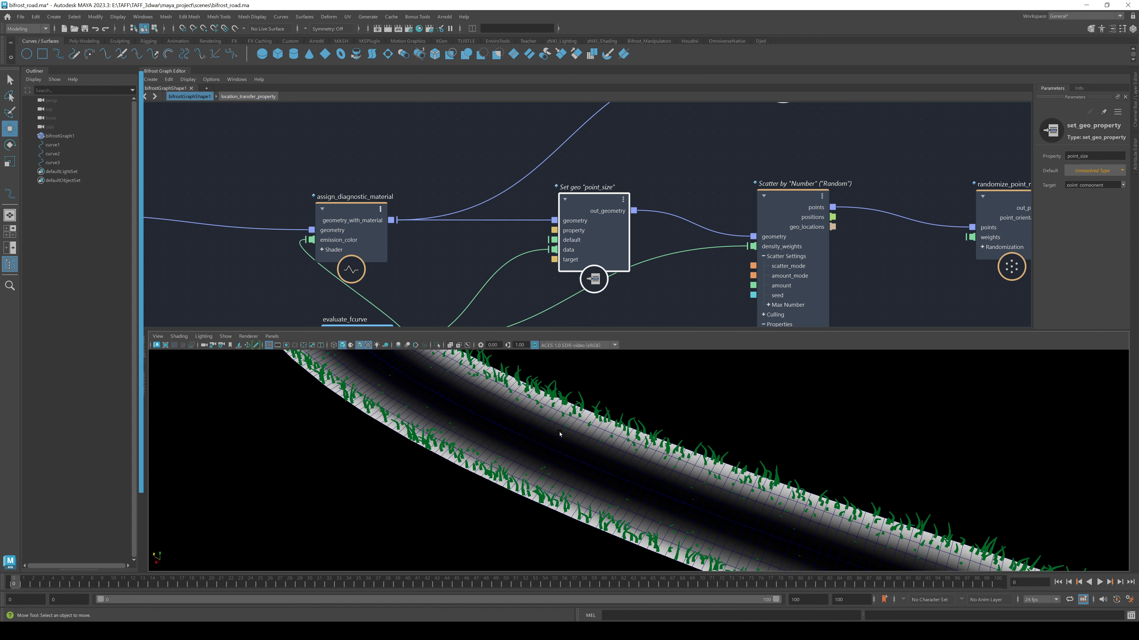
pyautogui.moveTo(591, 195); pyautogui.dragTo(571, 207)
pyautogui.moveTo(571, 206); pyautogui.dragTo(408, 206, button='middle')
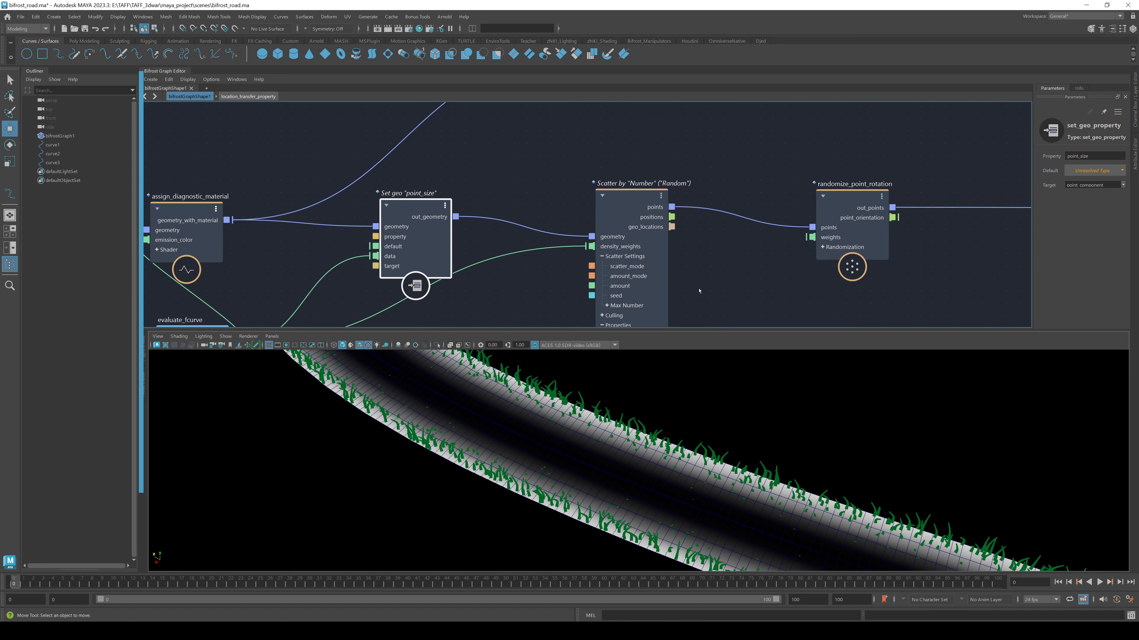
# Step: Examine the list of properties carried by the out_geometry connection of the Set geo "point_size" node
pyautogui.scroll(-4, 726, 170)
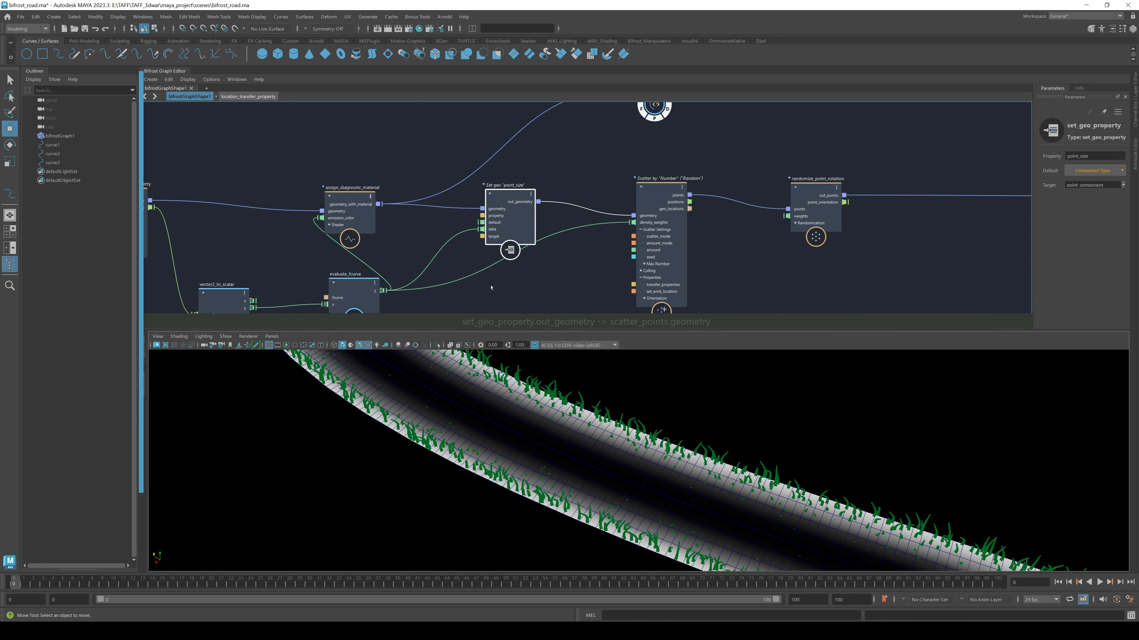
pyautogui.moveTo(571, 204)
pyautogui.moveTo(593, 304); pyautogui.dragTo(594, 226, button='middle')
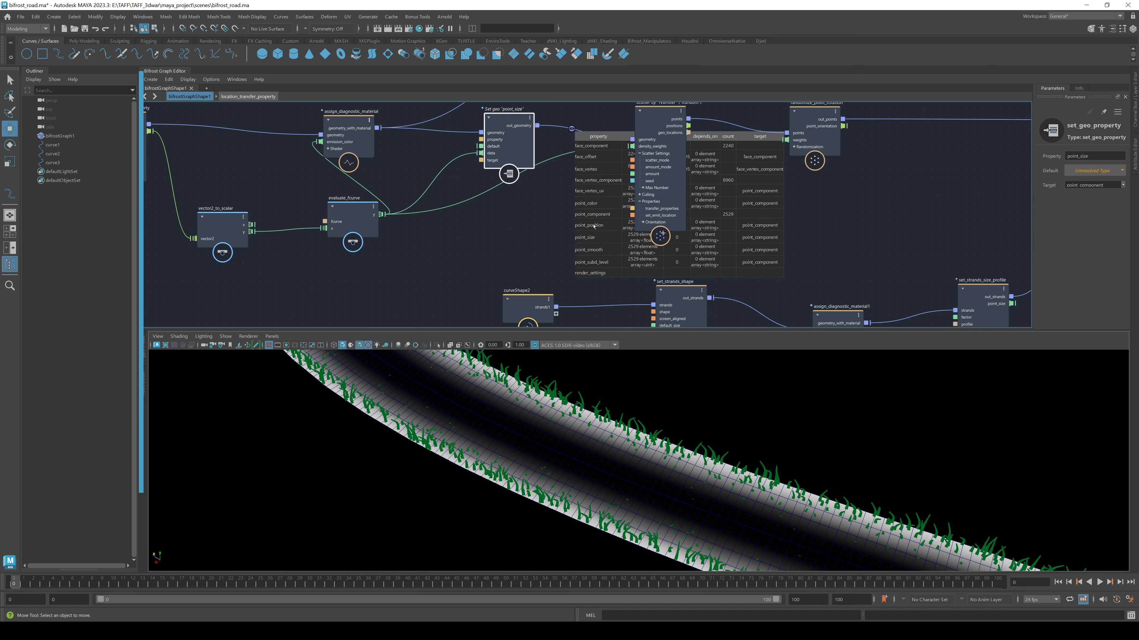
pyautogui.scroll(2, 594, 227)
pyautogui.moveTo(397, 118); pyautogui.dragTo(244, 160, button='middle')
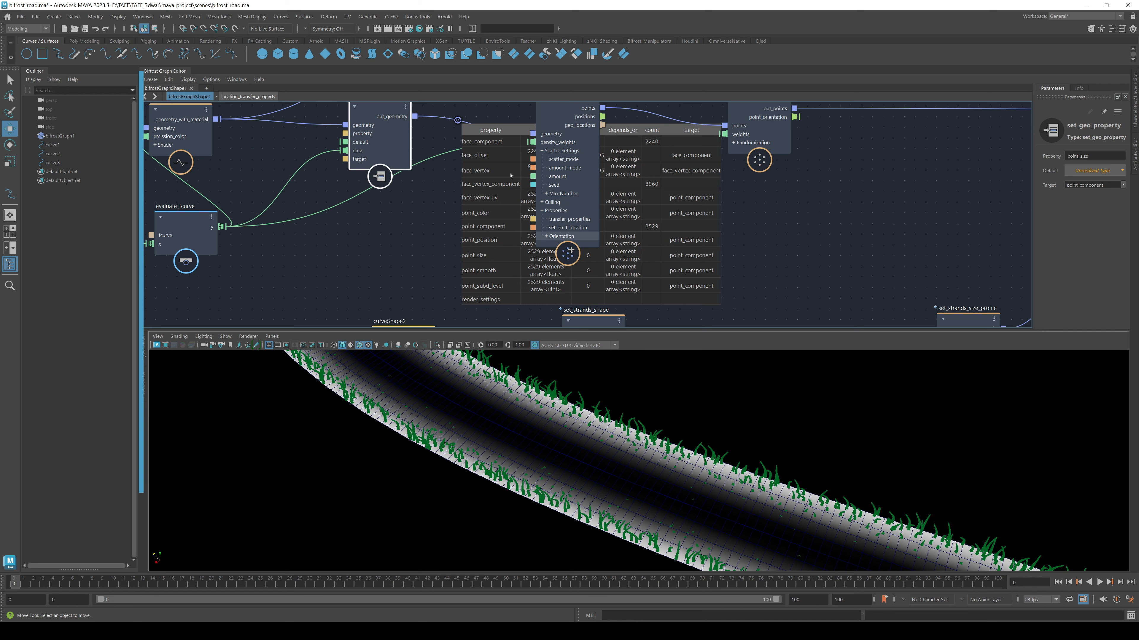
pyautogui.moveTo(294, 229); pyautogui.dragTo(499, 261, button='middle')
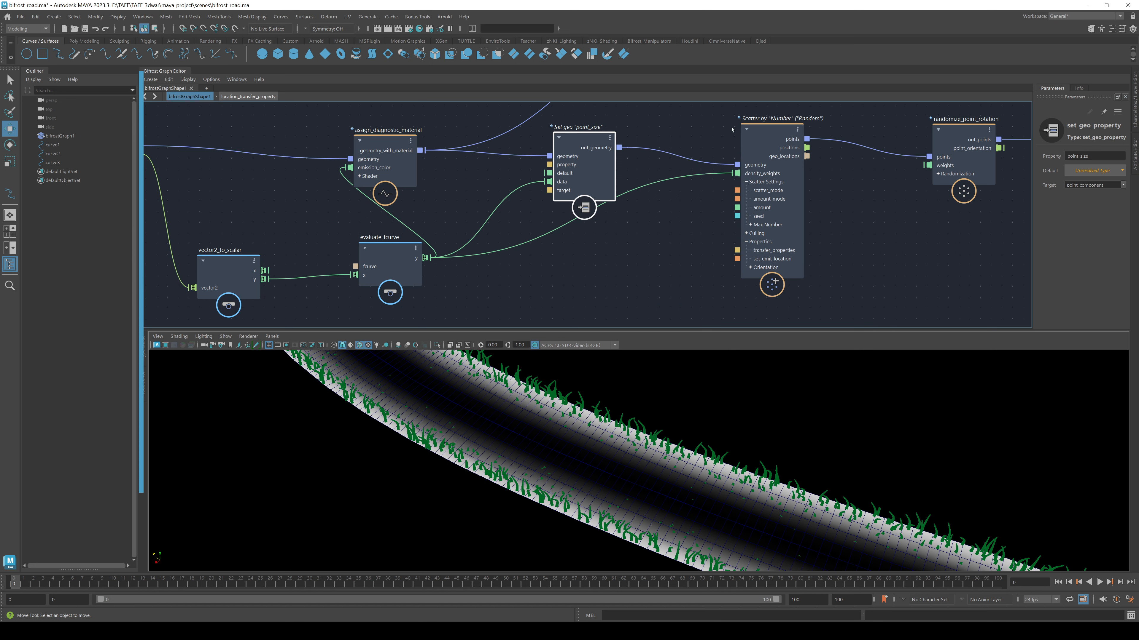
# Step: Select the scatter_points node, widen its parameter area and examine the Transfer Properties entry
pyautogui.moveTo(553, 191); pyautogui.dragTo(251, 224, button='middle')
pyautogui.click(486, 182)
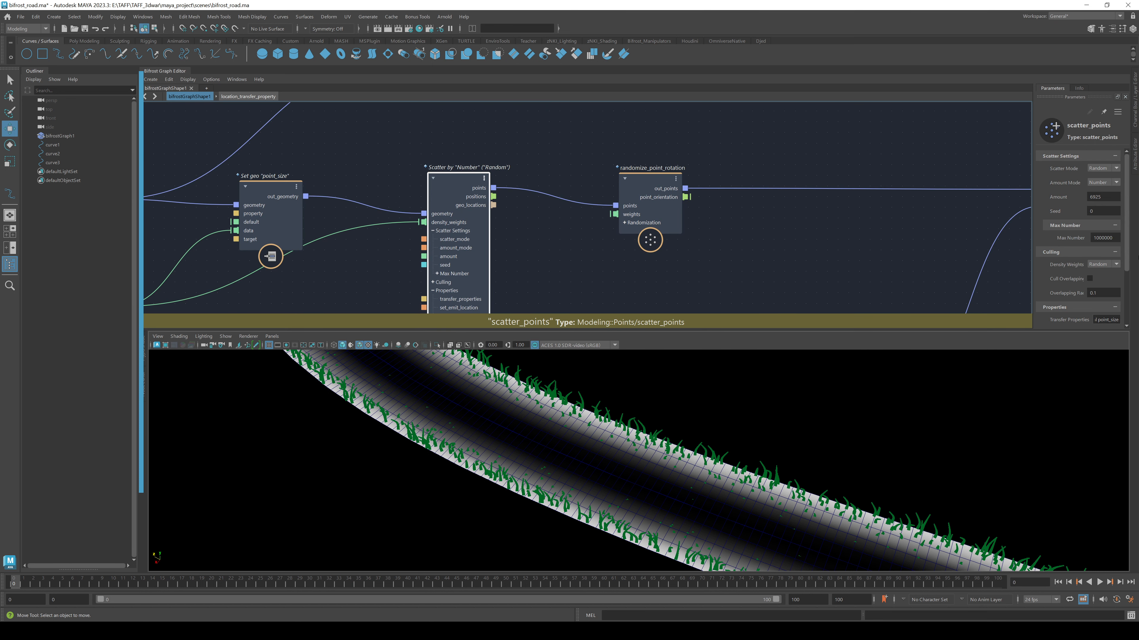
pyautogui.moveTo(1033, 283); pyautogui.dragTo(870, 283)
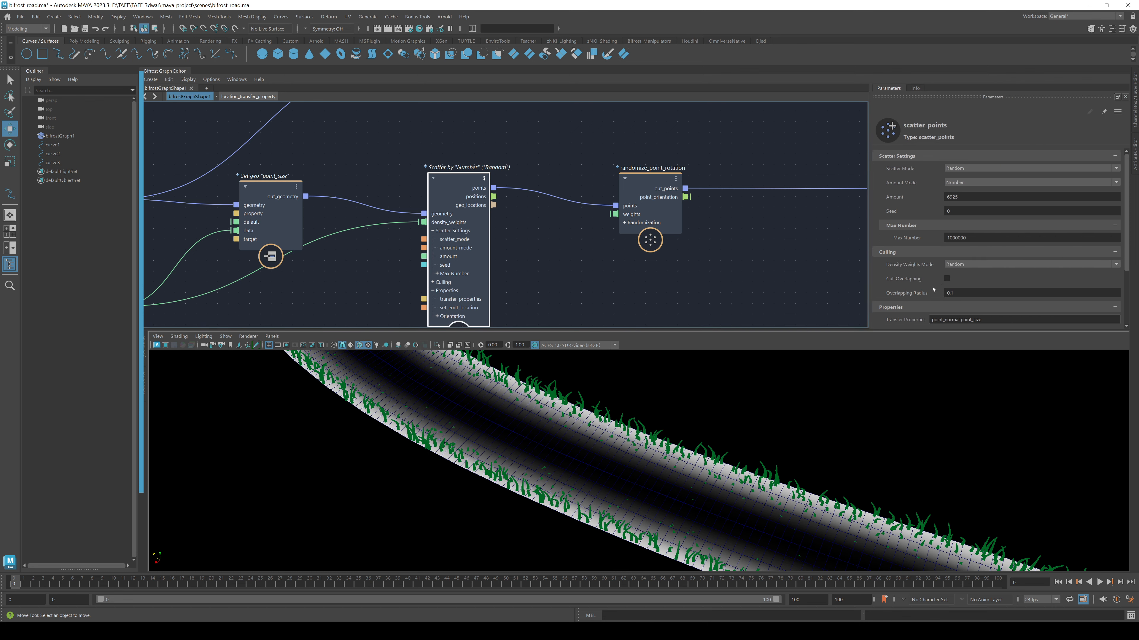
pyautogui.scroll(-2, 956, 281)
pyautogui.click(960, 265)
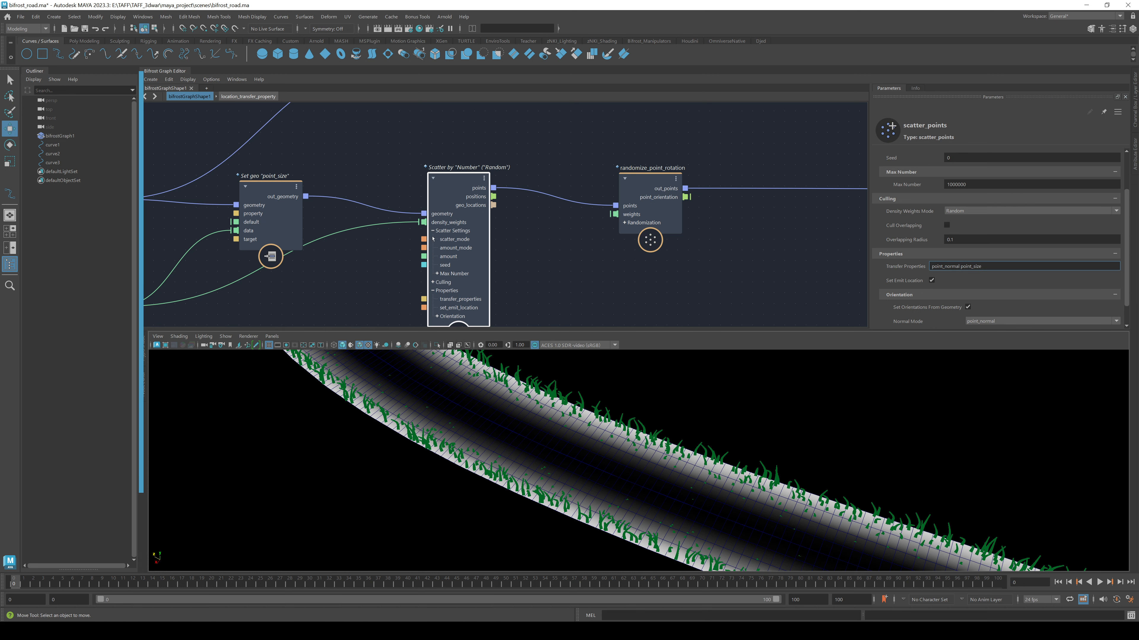
pyautogui.moveTo(305, 300); pyautogui.dragTo(467, 272, button='middle')
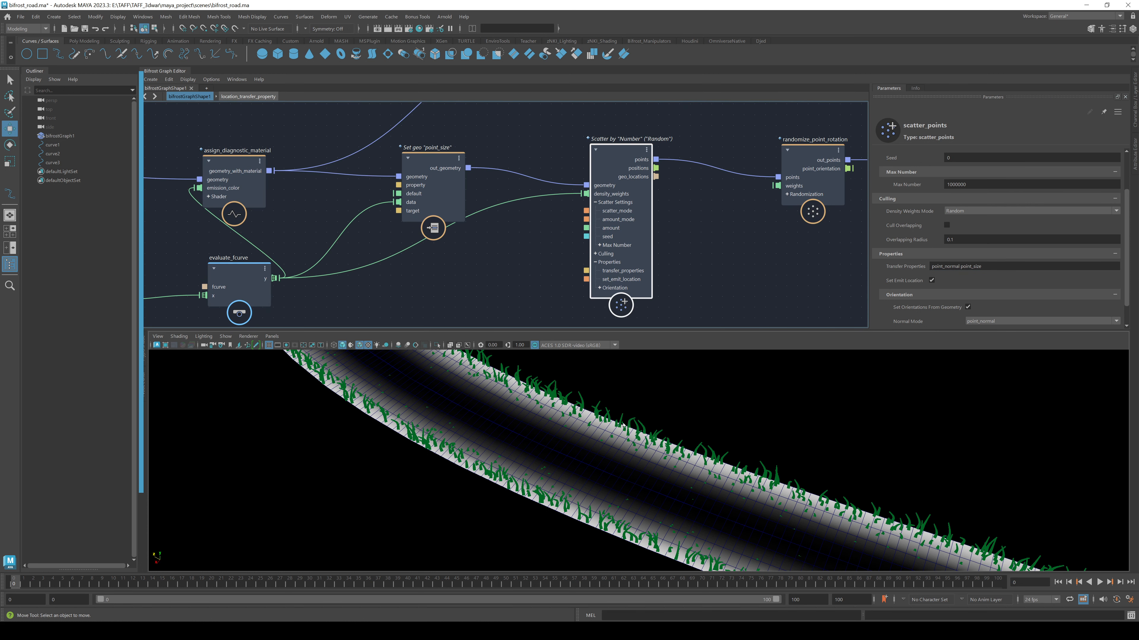
# Step: Inspect up close how the grass blades shrink from the road's edge towards its dark centre
pyautogui.keyDown('alt'); pyautogui.moveTo(601, 521); pyautogui.dragTo(711, 433, button='right'); pyautogui.keyUp('alt')
pyautogui.keyDown('alt'); pyautogui.moveTo(711, 434); pyautogui.dragTo(495, 418, button='middle'); pyautogui.keyUp('alt')
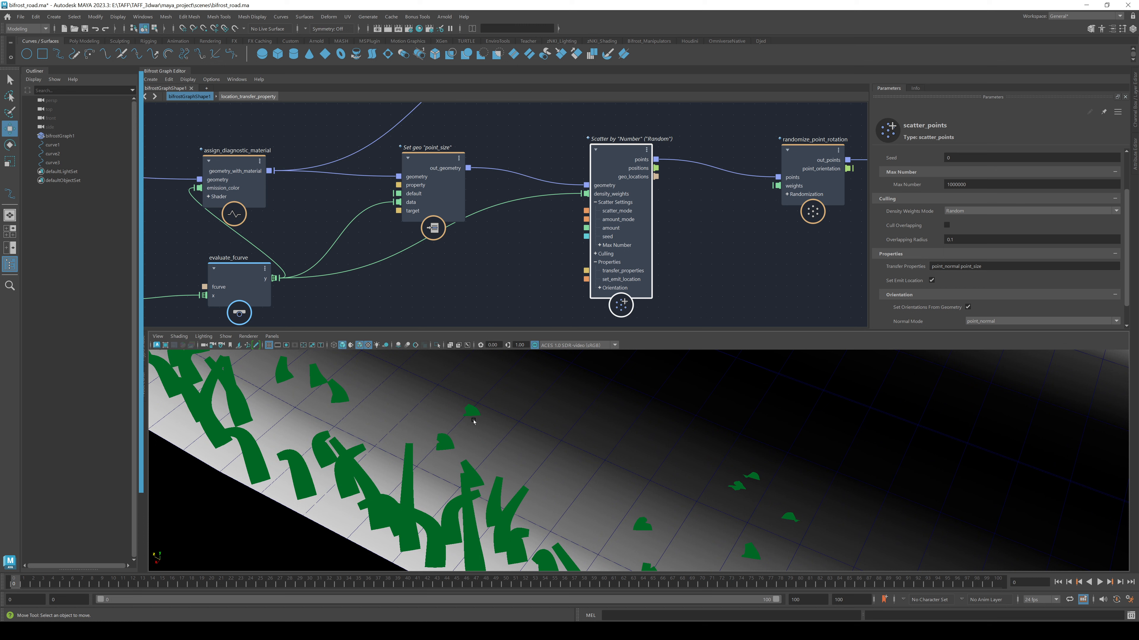
pyautogui.keyDown('alt'); pyautogui.moveTo(552, 433); pyautogui.dragTo(605, 433, button='right'); pyautogui.keyUp('alt')
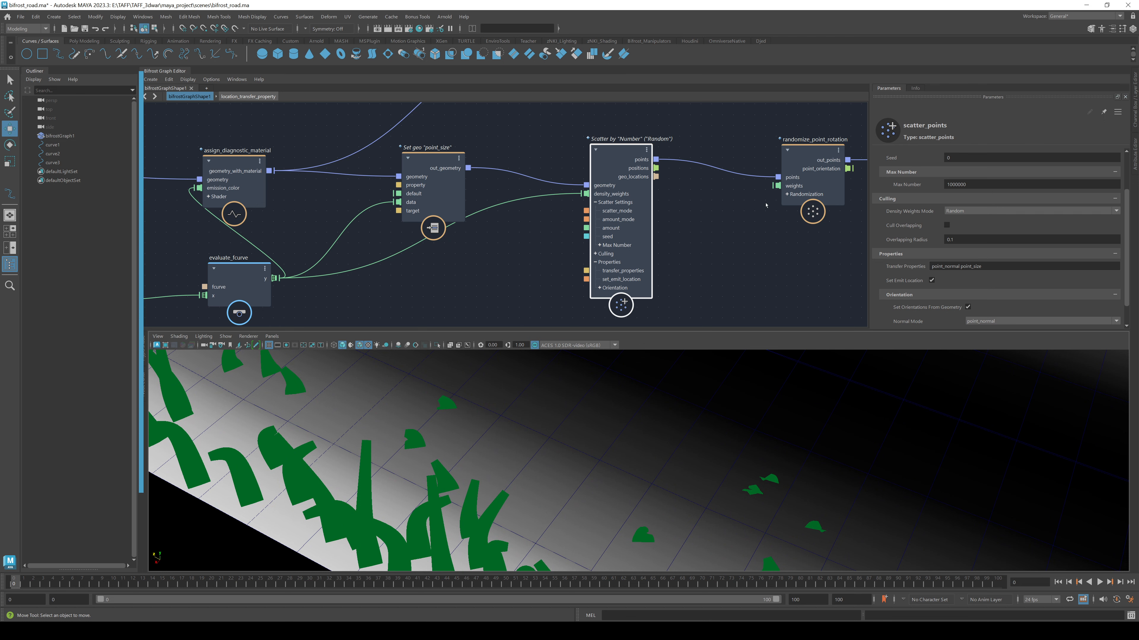
# Step: Move the randomize_point_rotation node towards create_instances and show its randomization parameters
pyautogui.keyDown('alt'); pyautogui.moveTo(766, 205); pyautogui.dragTo(498, 279, button='middle'); pyautogui.keyUp('alt')
pyautogui.scroll(-2, 500, 280)
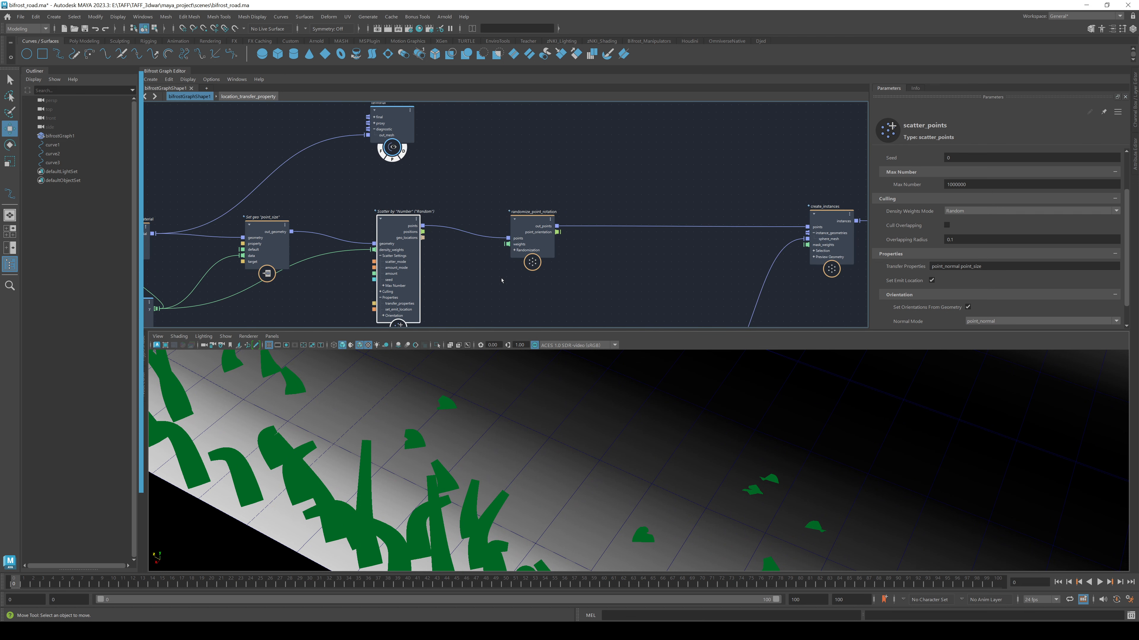
pyautogui.moveTo(533, 220); pyautogui.dragTo(579, 215)
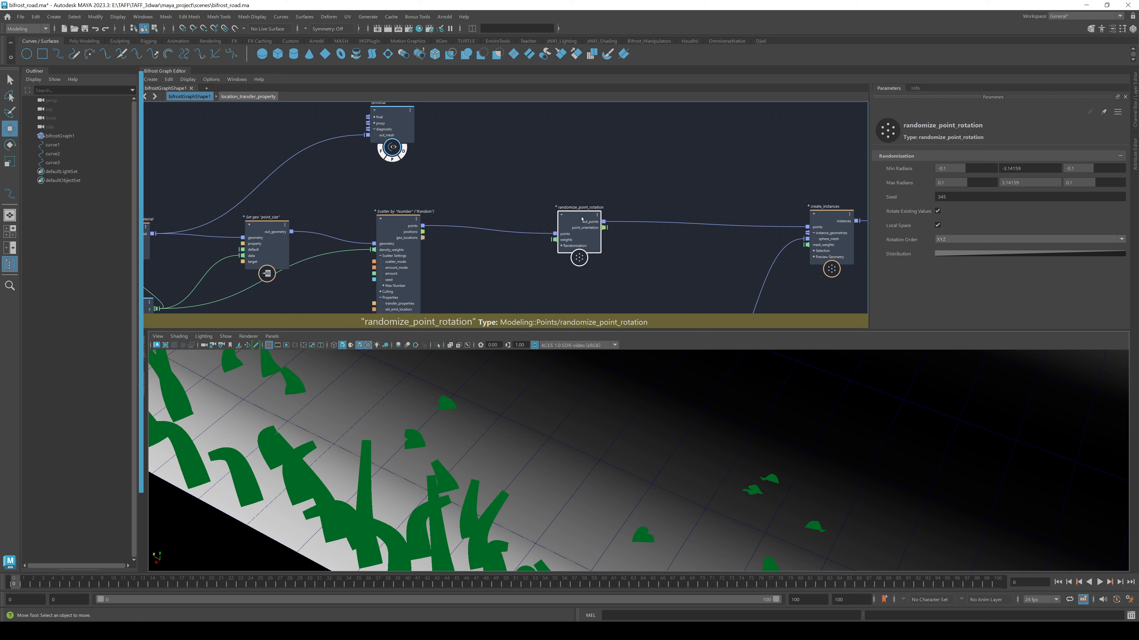
pyautogui.scroll(-5, 441, 414)
pyautogui.scroll(-6, 440, 414)
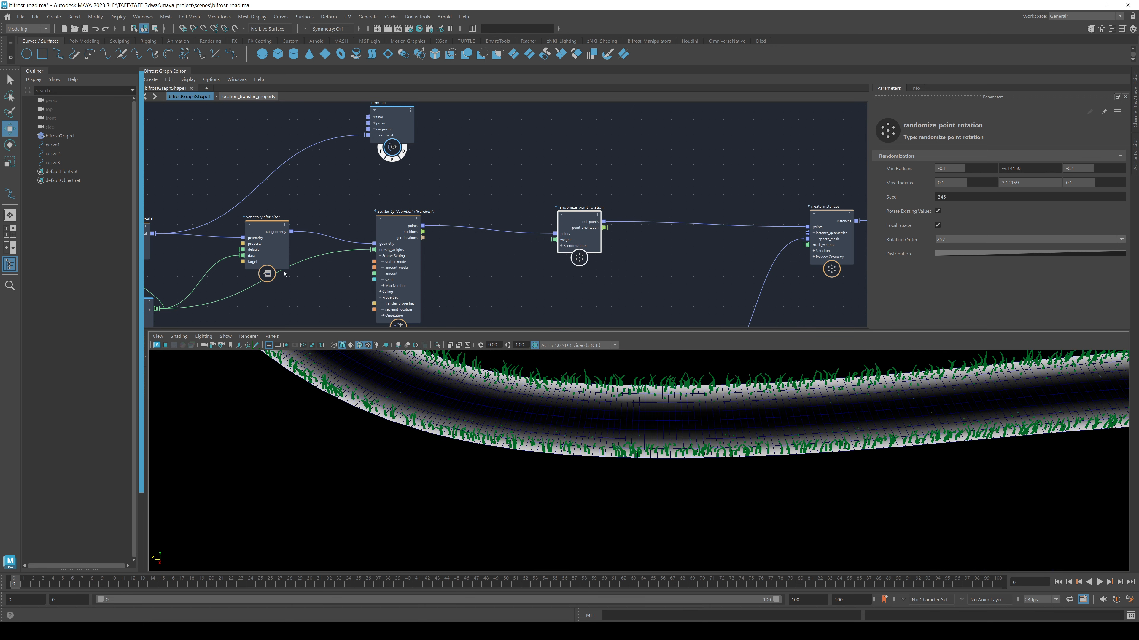
# Step: Inspect the grass on both road edges and move the randomize_point_rotation node slightly within the graph
pyautogui.keyDown('alt'); pyautogui.moveTo(289, 309); pyautogui.dragTo(450, 279, button='middle'); pyautogui.keyUp('alt')
pyautogui.keyDown('alt'); pyautogui.moveTo(648, 269); pyautogui.dragTo(578, 275, button='middle'); pyautogui.keyUp('alt')
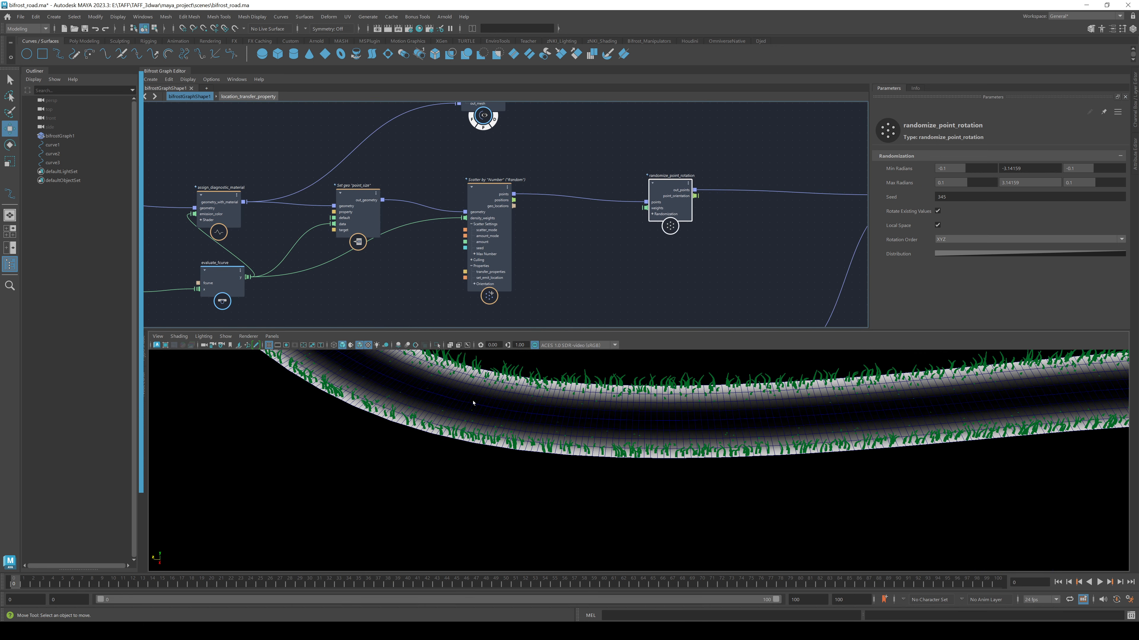
pyautogui.keyDown('alt'); pyautogui.moveTo(470, 399); pyautogui.dragTo(657, 391, button='right'); pyautogui.keyUp('alt')
pyautogui.keyDown('alt'); pyautogui.moveTo(531, 436); pyautogui.dragTo(528, 482, button='middle'); pyautogui.keyUp('alt')
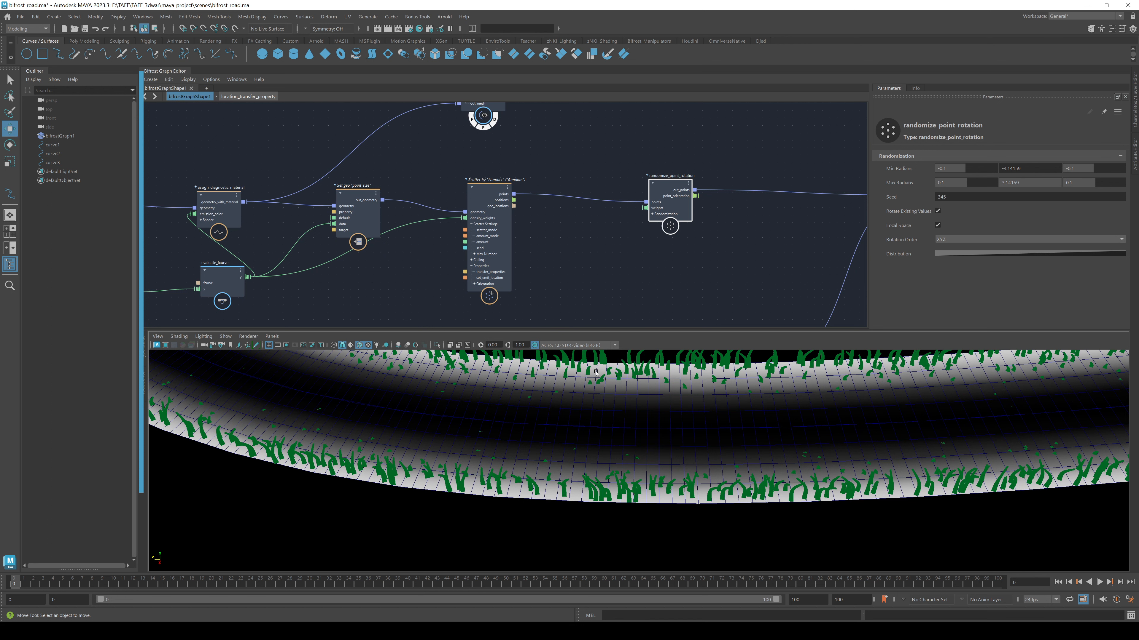
pyautogui.keyDown('alt'); pyautogui.moveTo(716, 264); pyautogui.dragTo(495, 217, button='middle'); pyautogui.keyUp('alt')
pyautogui.moveTo(441, 187); pyautogui.dragTo(436, 194)
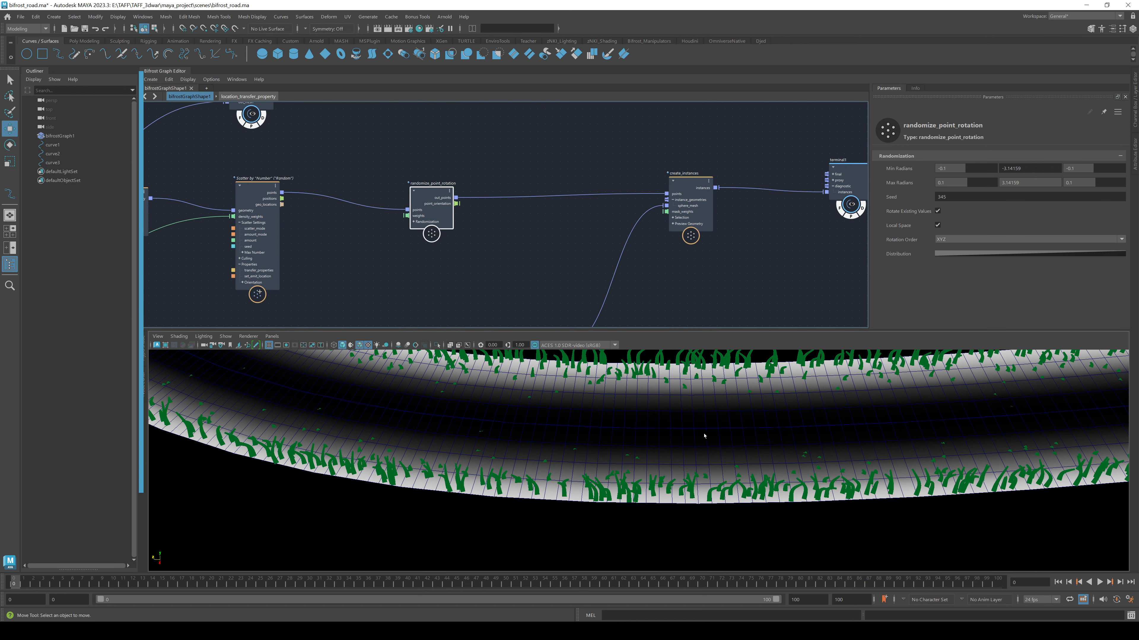
# Step: Find the curveShape2 node in the graph and examine up close how its strands feed set_strands_shape
pyautogui.scroll(-3, 705, 436)
pyautogui.keyDown('alt'); pyautogui.moveTo(453, 261); pyautogui.dragTo(762, 116, button='middle'); pyautogui.keyUp('alt')
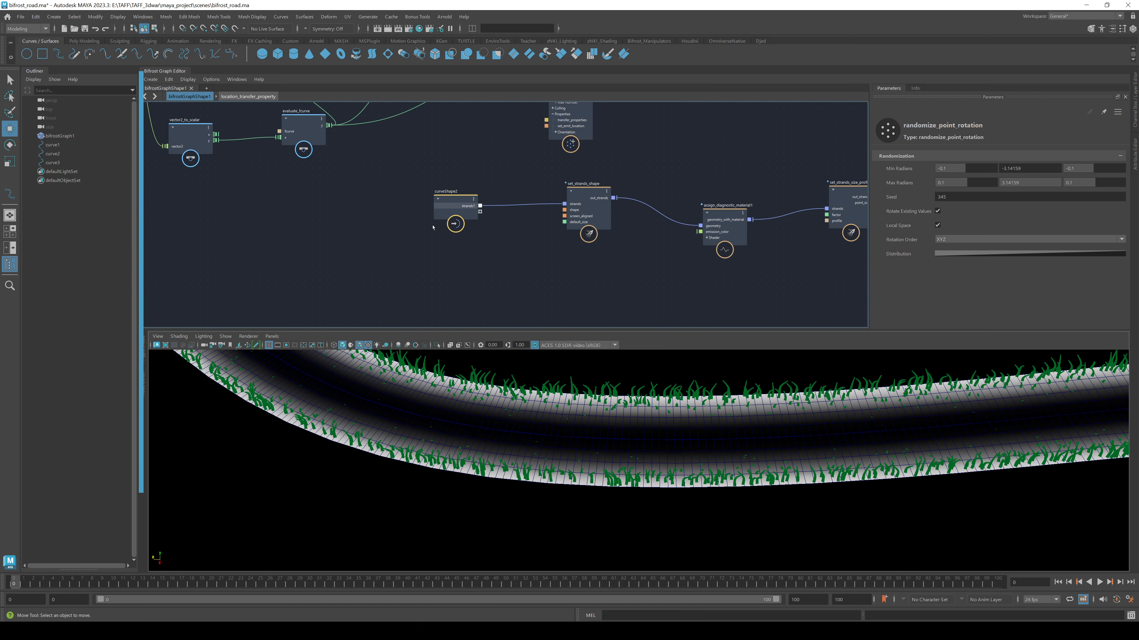
pyautogui.scroll(5, 663, 421)
pyautogui.keyDown('alt'); pyautogui.moveTo(673, 408); pyautogui.dragTo(675, 476, button='middle'); pyautogui.keyUp('alt')
pyautogui.keyDown('alt'); pyautogui.moveTo(444, 227); pyautogui.dragTo(152, 200, button='right'); pyautogui.keyUp('alt')
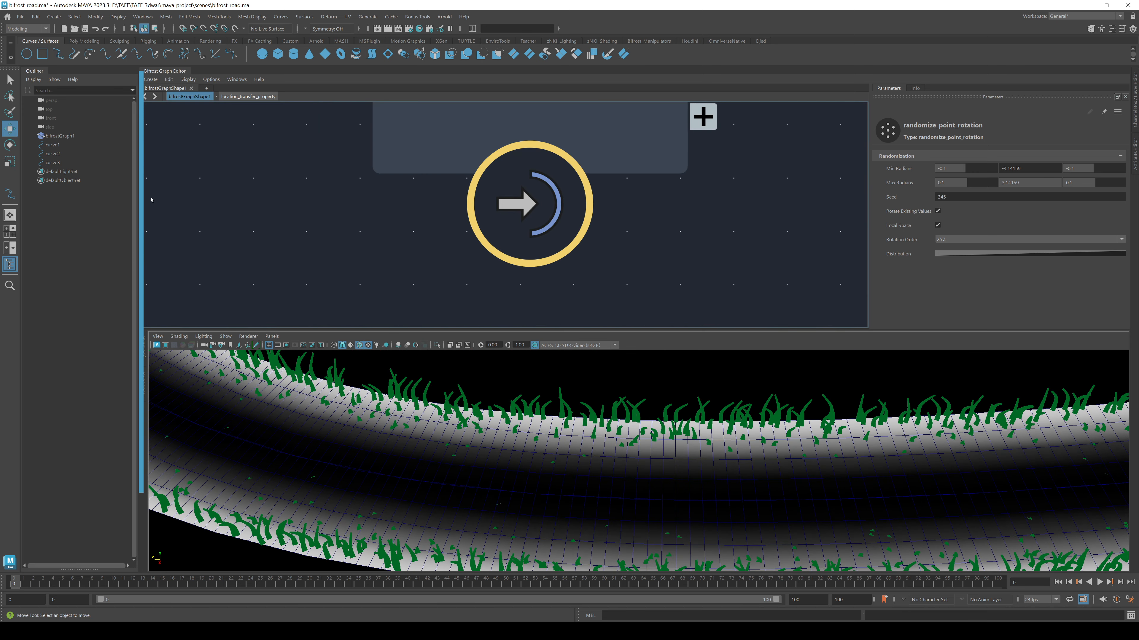
pyautogui.keyDown('alt'); pyautogui.moveTo(522, 252); pyautogui.dragTo(414, 219, button='right'); pyautogui.keyUp('alt')
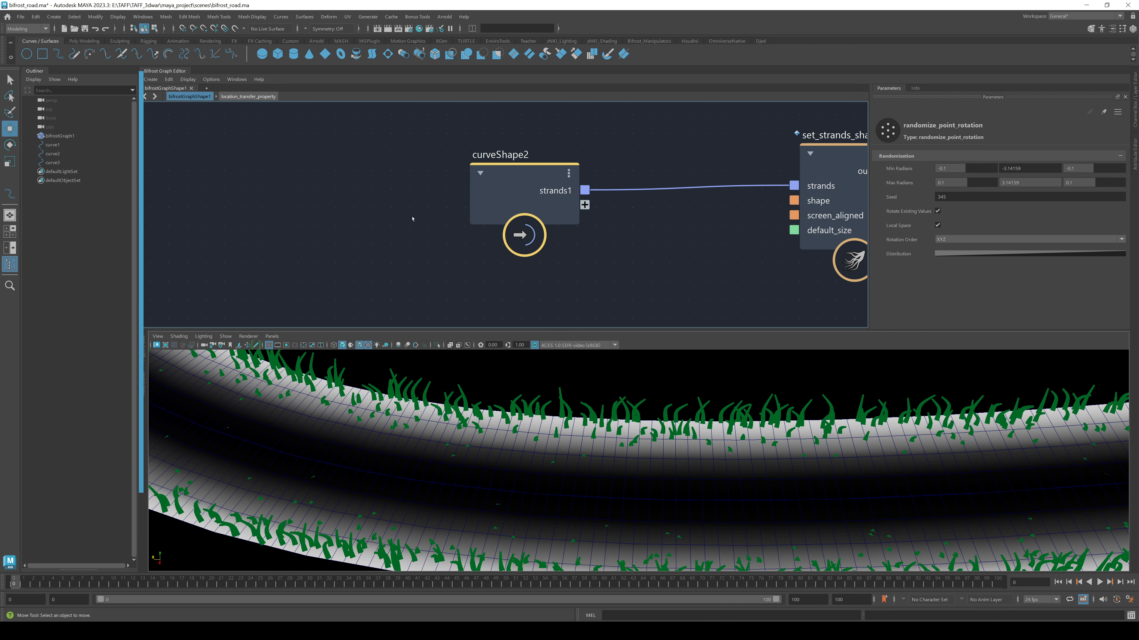
pyautogui.keyDown('alt'); pyautogui.moveTo(464, 185); pyautogui.dragTo(420, 206, button='middle'); pyautogui.keyUp('alt')
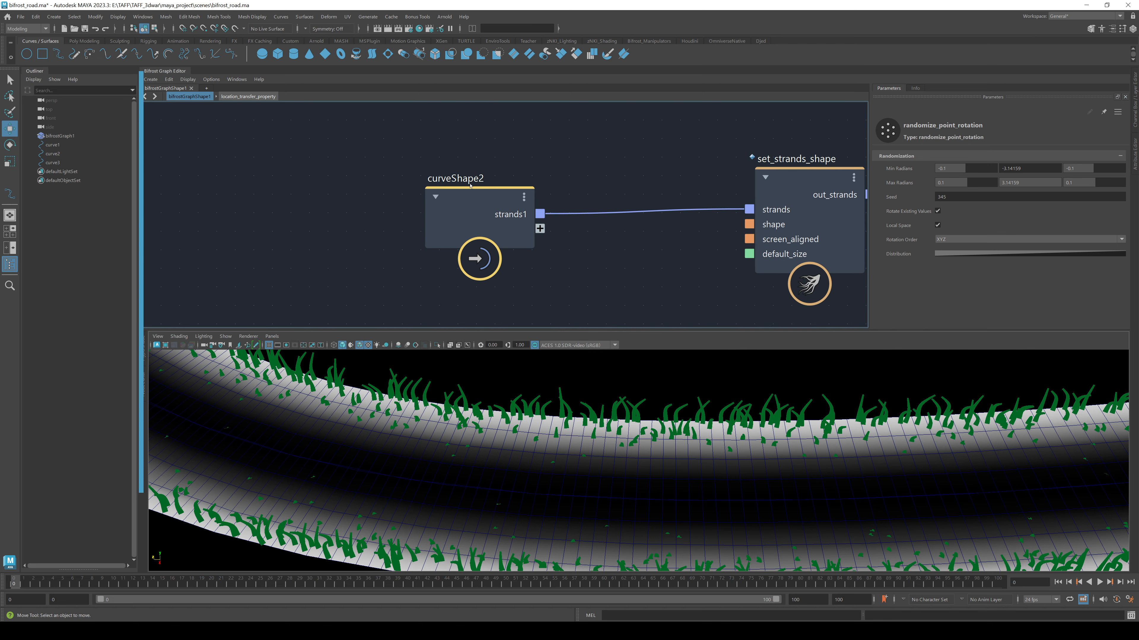
pyautogui.keyDown('alt'); pyautogui.moveTo(601, 277); pyautogui.dragTo(359, 288, button='middle'); pyautogui.keyUp('alt')
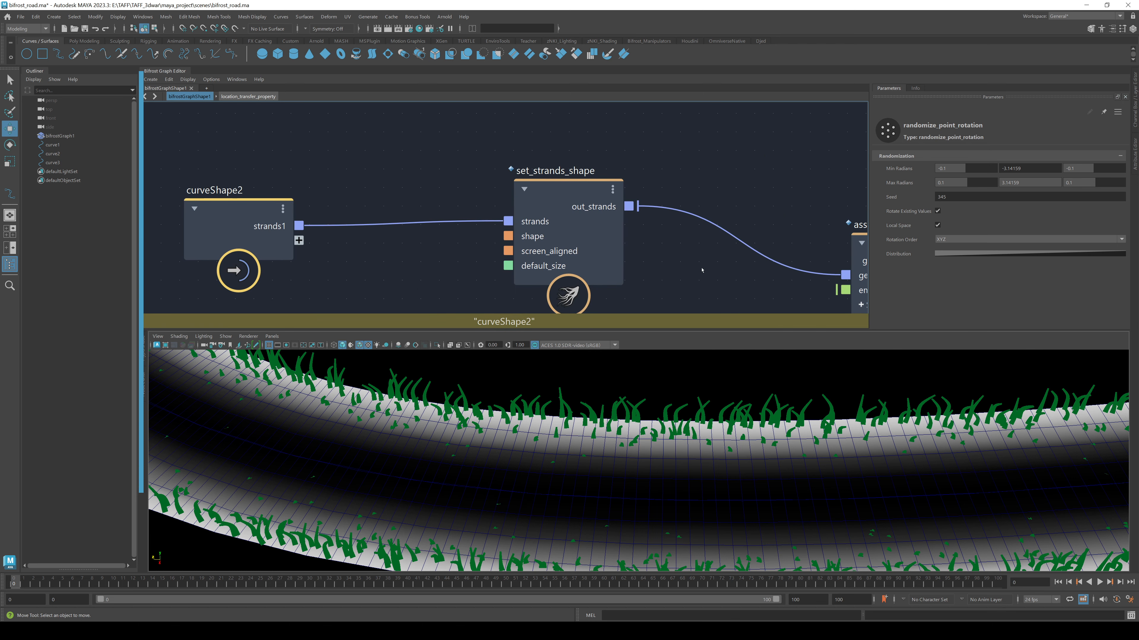
# Step: Show the set_strands_shape parameters and the assign_diagnostic_material1 emission colour, and compare them with the grass blades along the road
pyautogui.keyDown('alt'); pyautogui.moveTo(701, 270); pyautogui.dragTo(506, 250, button='middle'); pyautogui.keyUp('alt')
pyautogui.click(403, 182)
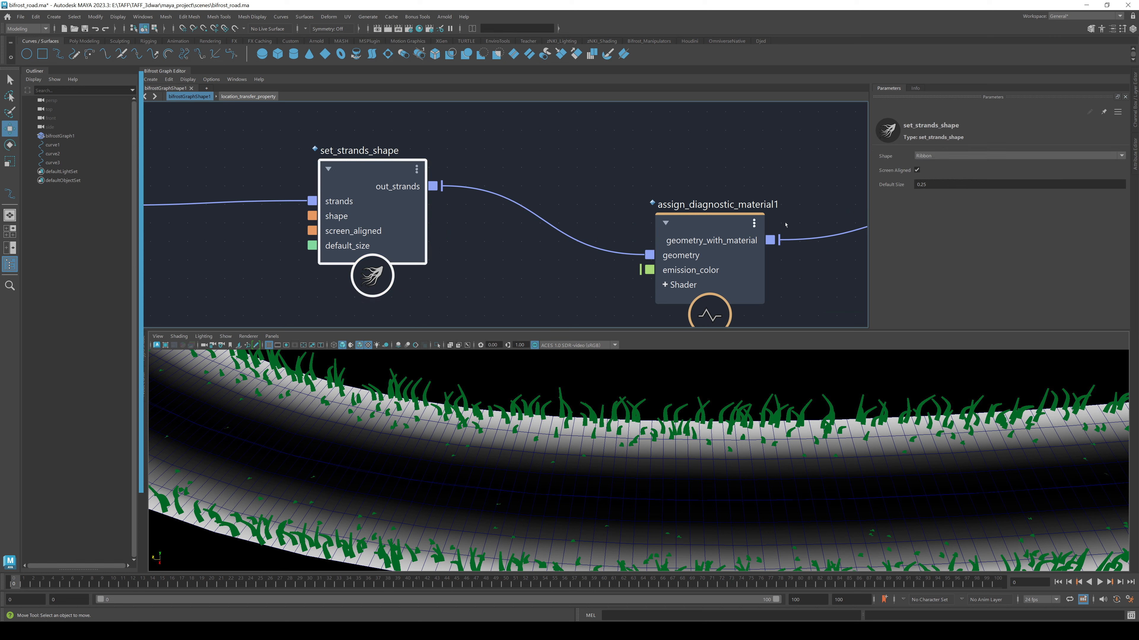
pyautogui.click(735, 226)
pyautogui.click(381, 170)
pyautogui.click(711, 221)
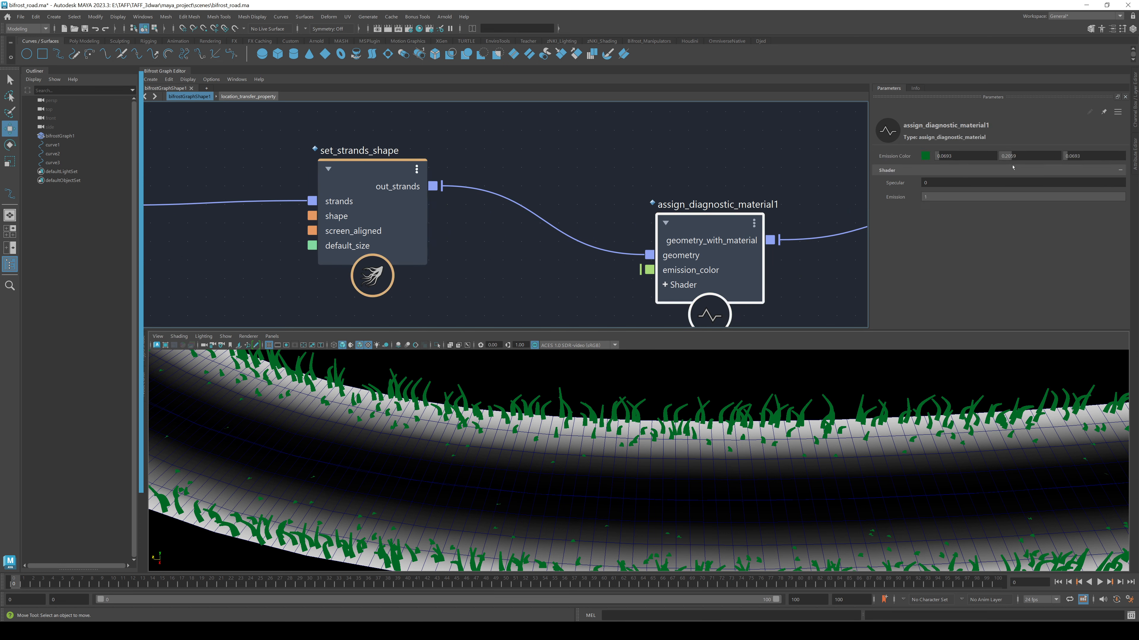
pyautogui.moveTo(562, 366)
pyautogui.keyDown('alt'); pyautogui.mouseDown()
pyautogui.moveTo(519, 413)
pyautogui.moveTo(541, 371)
pyautogui.mouseUp(); pyautogui.keyUp('alt')
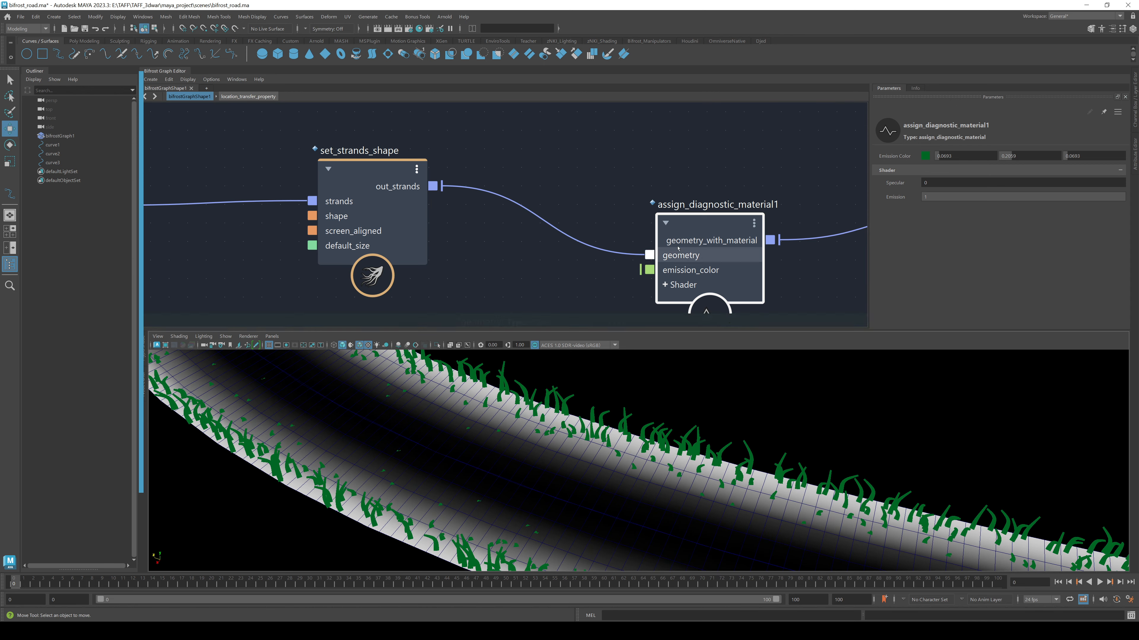
# Step: Select the set_strands_size_profile node and lower its Factor to about 0.02 to make the grass blades thinner
pyautogui.keyDown('alt'); pyautogui.moveTo(705, 288); pyautogui.dragTo(339, 297, button='middle'); pyautogui.keyUp('alt')
pyautogui.click(655, 234)
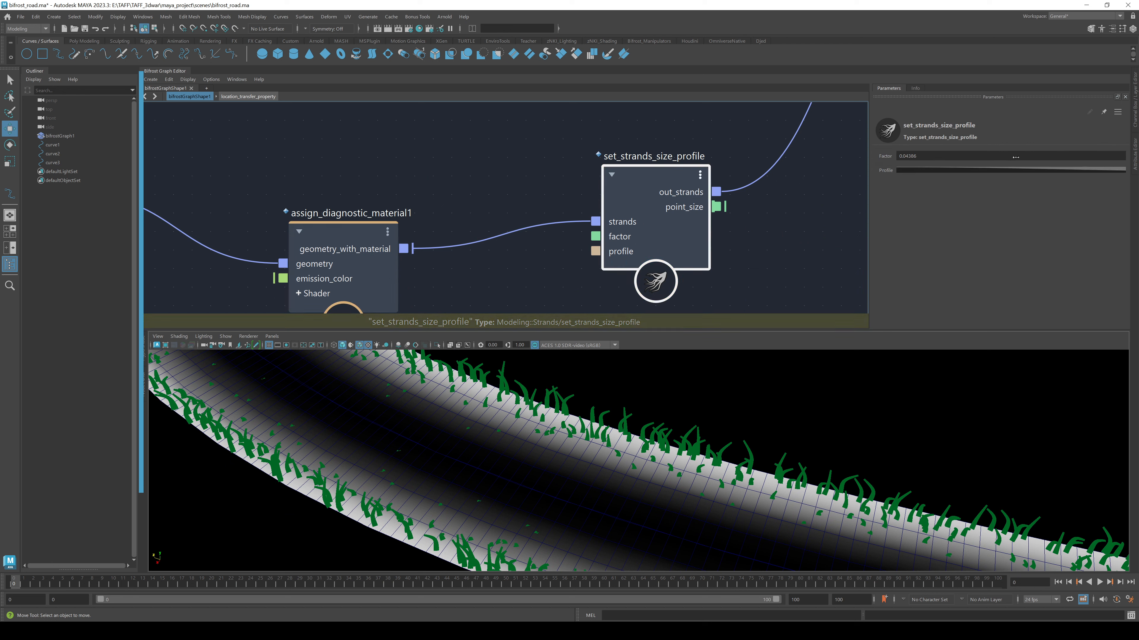
pyautogui.moveTo(884, 156); pyautogui.dragTo(841, 141)
# Step: Inspect the tapering grass blades up close and open the Profile curve of set_strands_size_profile
pyautogui.keyDown('alt'); pyautogui.moveTo(539, 494); pyautogui.dragTo(796, 449, button='right'); pyautogui.keyUp('alt')
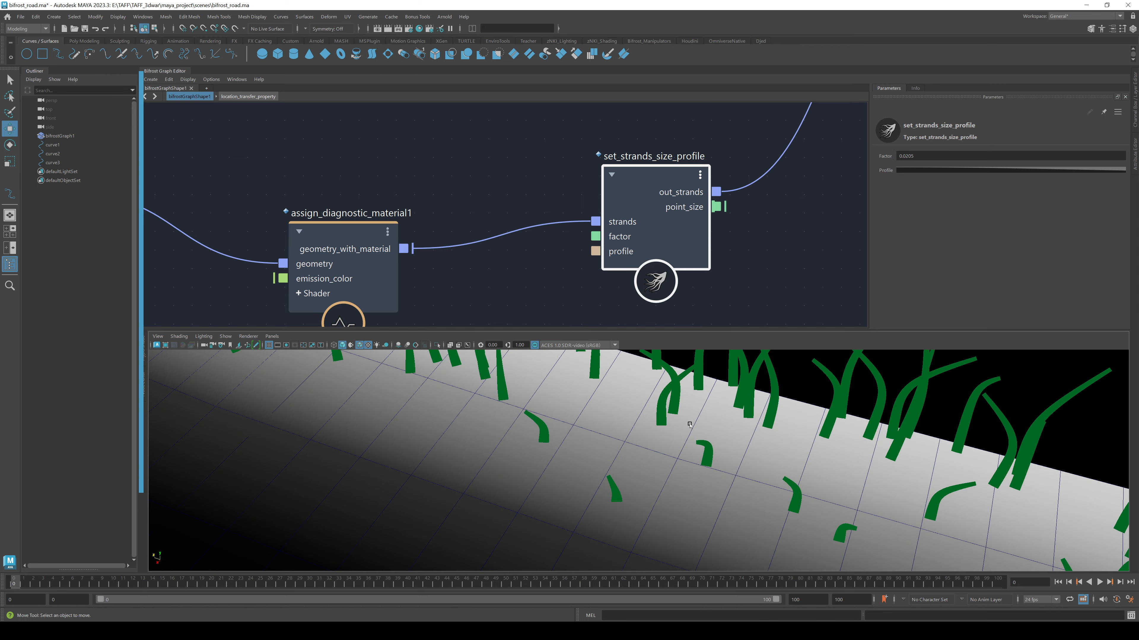
pyautogui.keyDown('alt'); pyautogui.moveTo(682, 416); pyautogui.dragTo(1015, 155, button='right'); pyautogui.keyUp('alt')
pyautogui.click(949, 173)
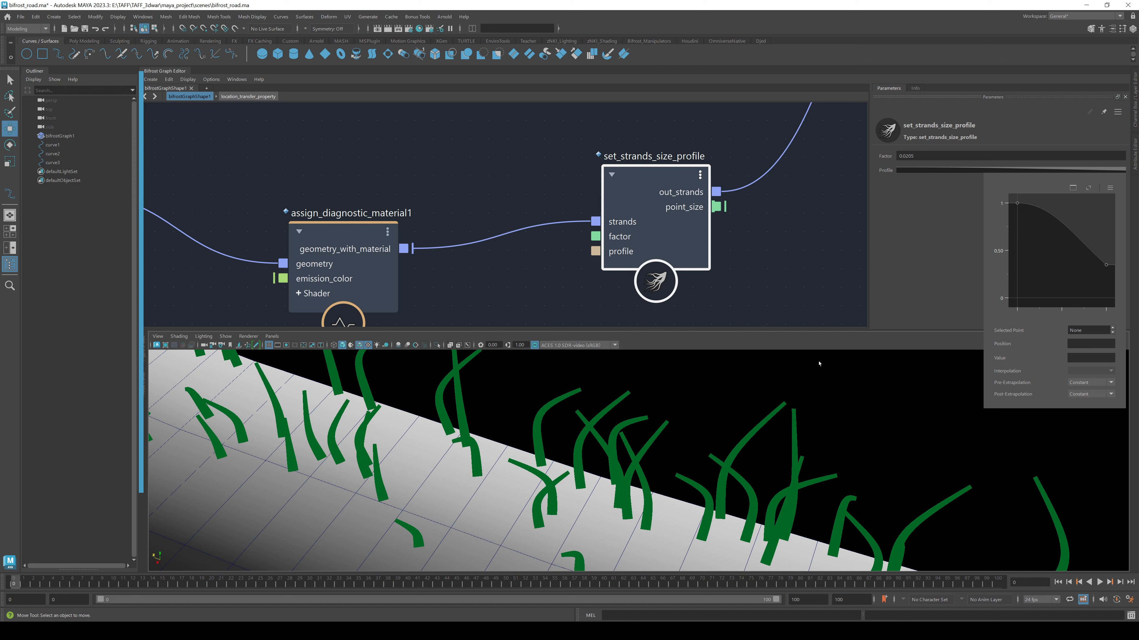
# Step: Review the complete node graph and look over the whole grass-lined road from several angles
pyautogui.keyDown('alt'); pyautogui.moveTo(818, 433); pyautogui.dragTo(524, 415, button='right'); pyautogui.keyUp('alt')
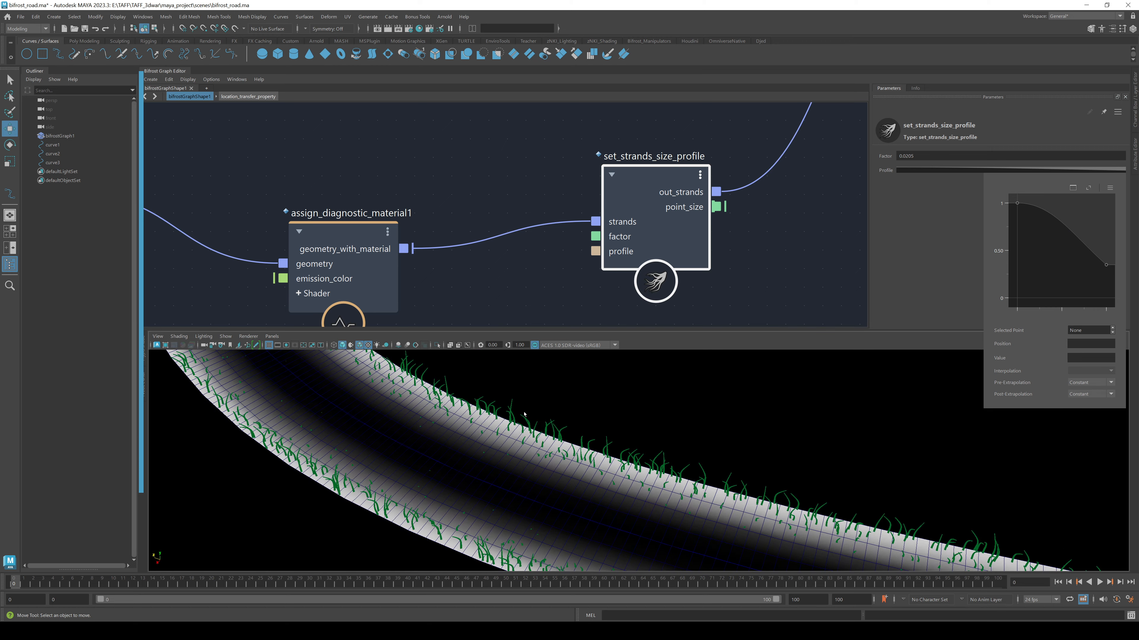
pyautogui.press('a')
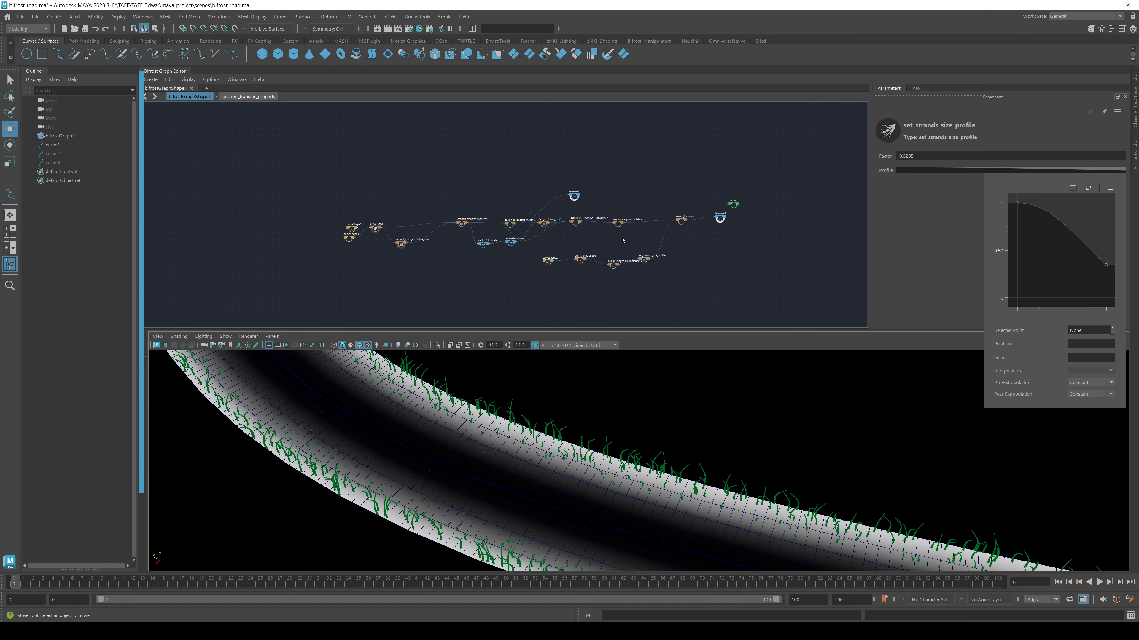
pyautogui.keyDown('alt'); pyautogui.moveTo(515, 426); pyautogui.dragTo(516, 459); pyautogui.keyUp('alt')
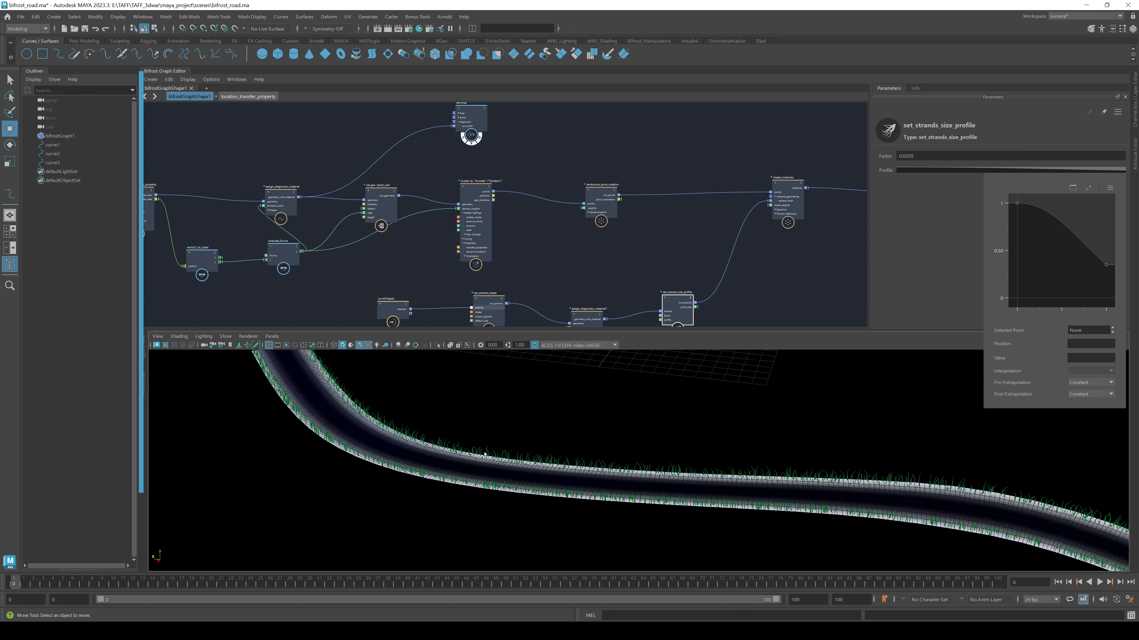
pyautogui.scroll(-4, 617, 457)
pyautogui.keyDown('alt'); pyautogui.moveTo(617, 458); pyautogui.dragTo(476, 456); pyautogui.keyUp('alt')
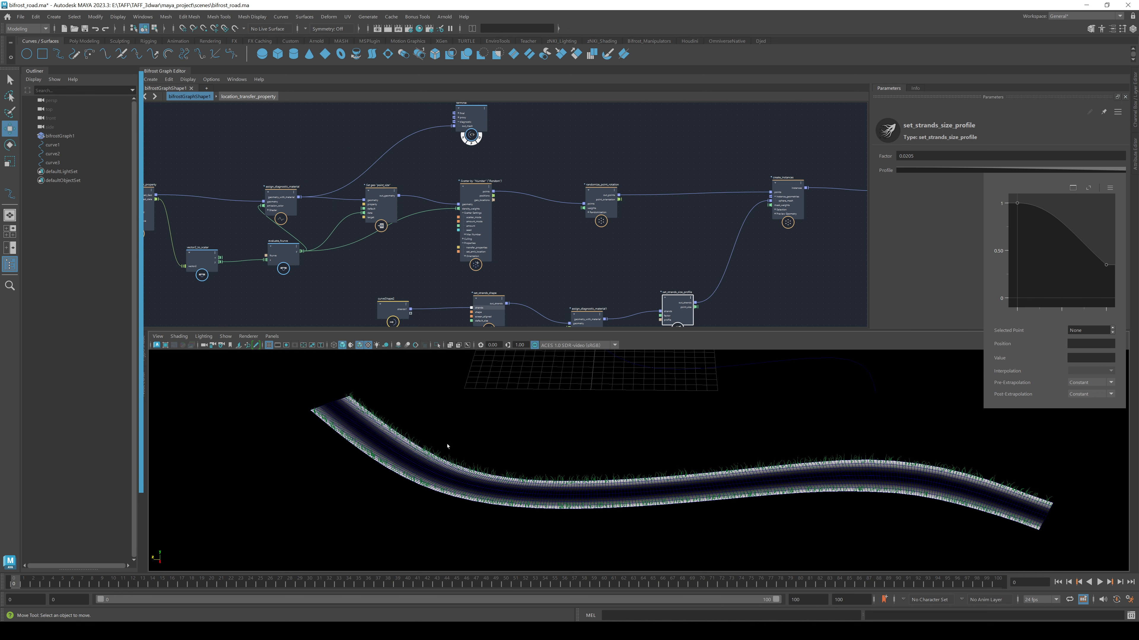